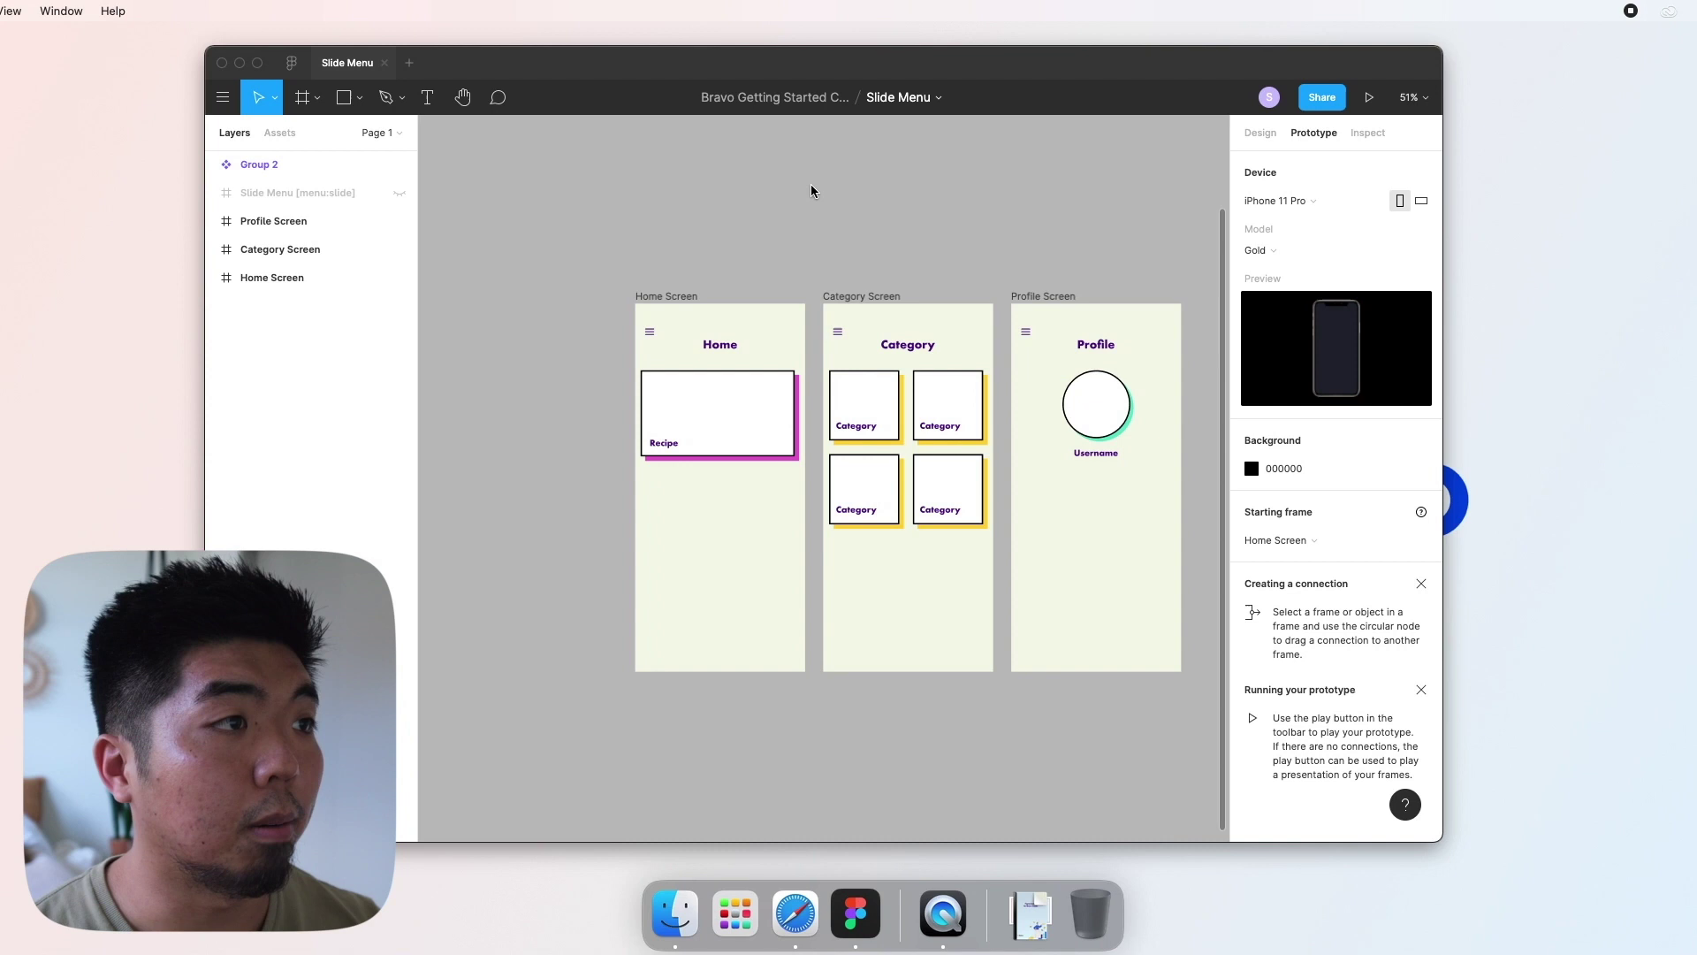
Step: Bring Figma forward, enlarge and recentre it, and show the Frame tool's phone size presets
click(681, 69)
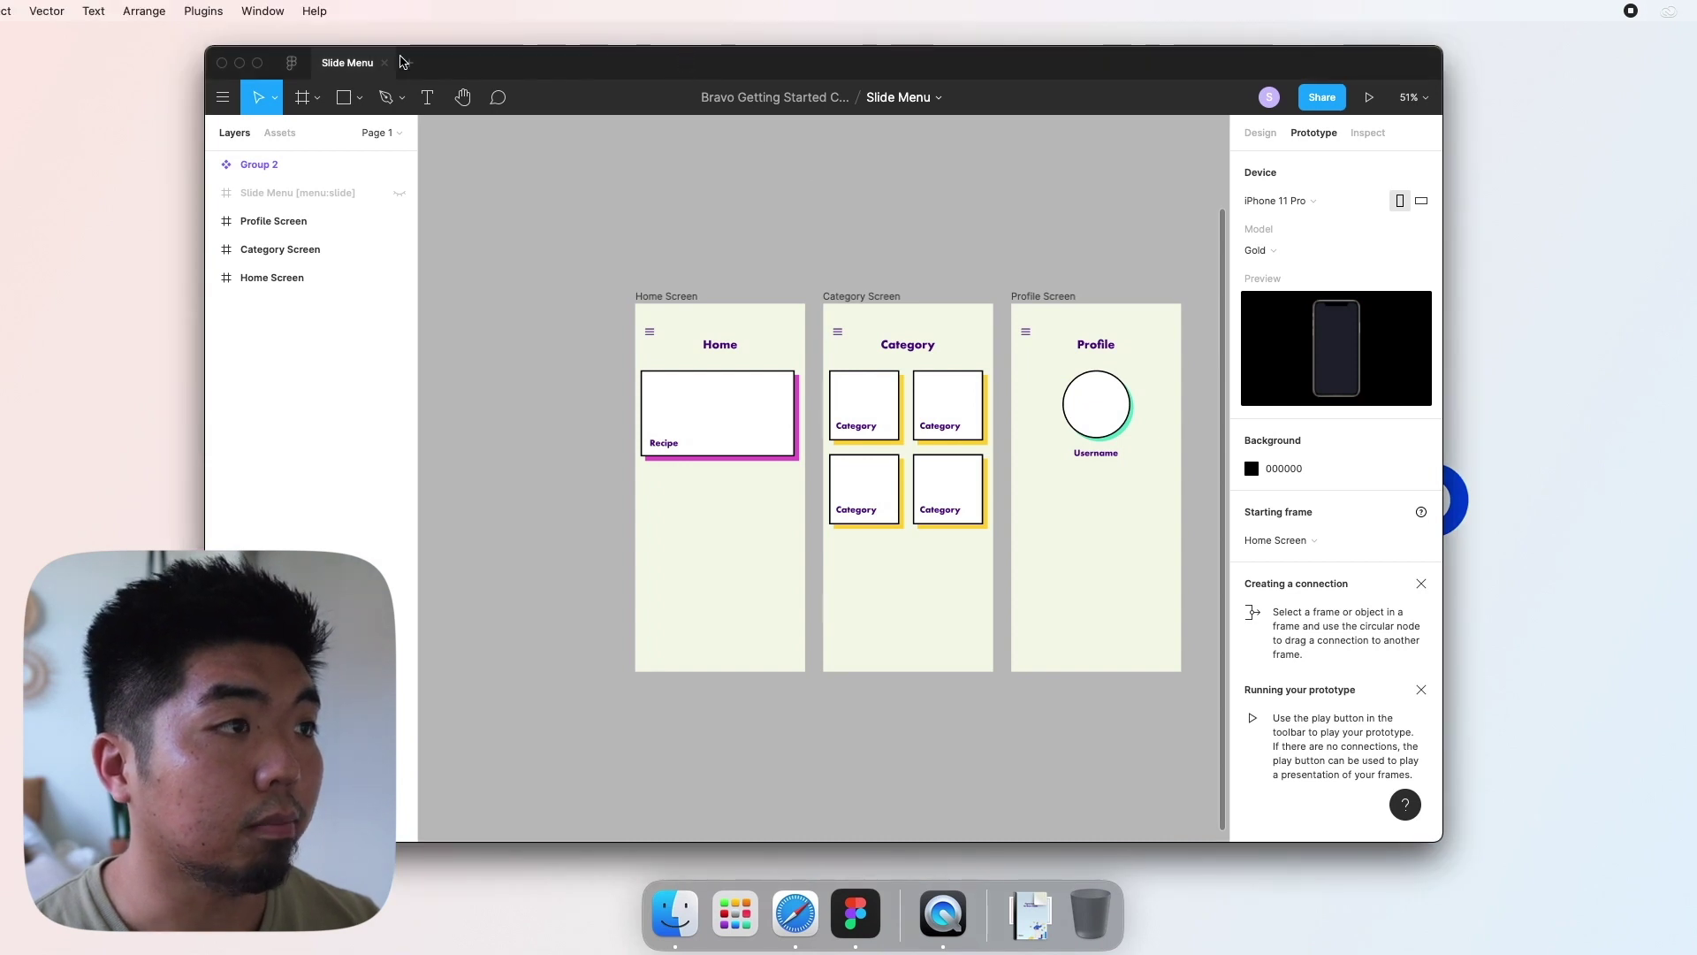
double_click(509, 62)
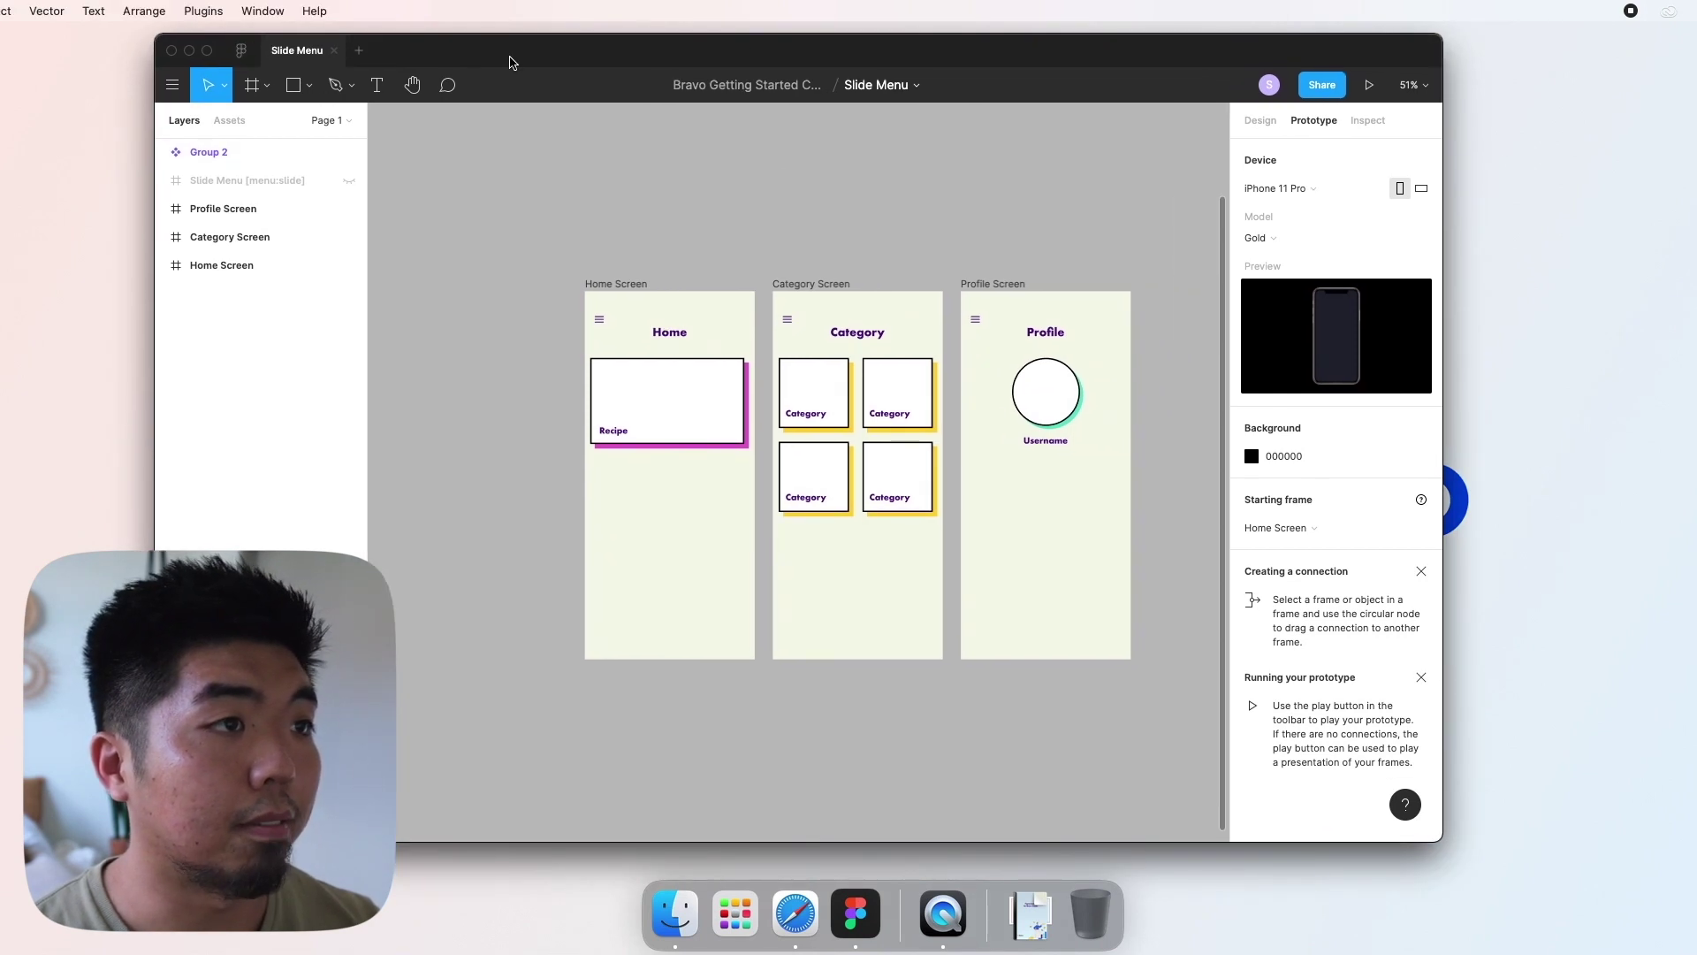
drag(510, 62, 562, 82)
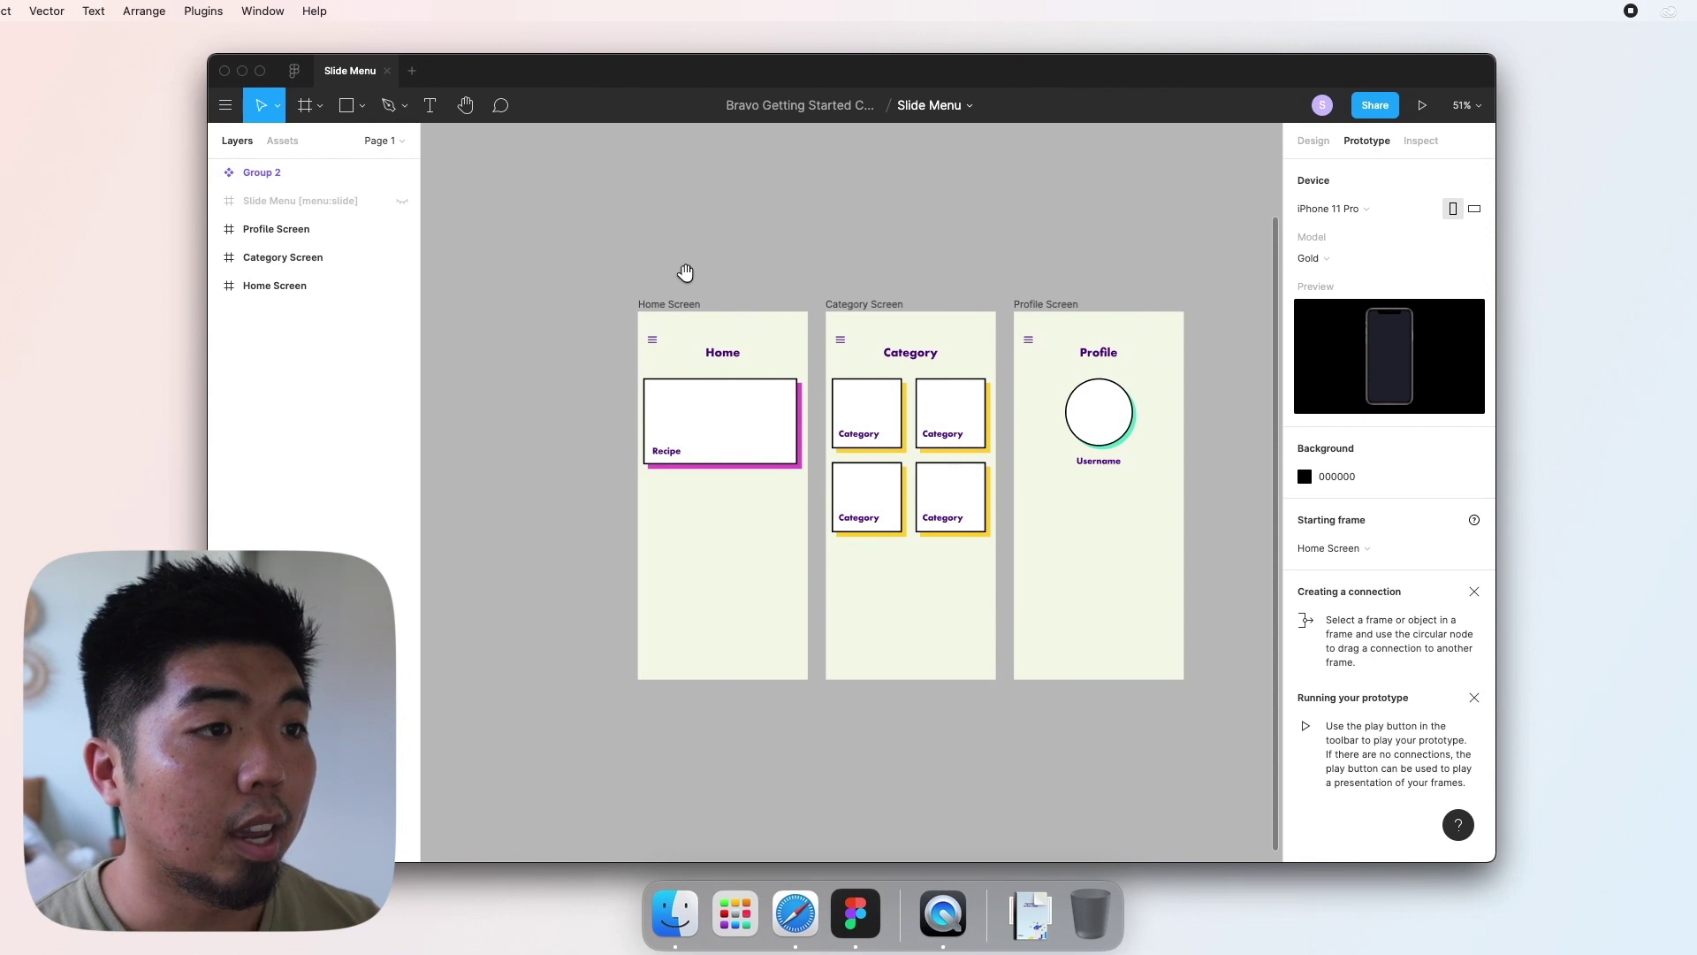
drag(664, 274, 713, 275)
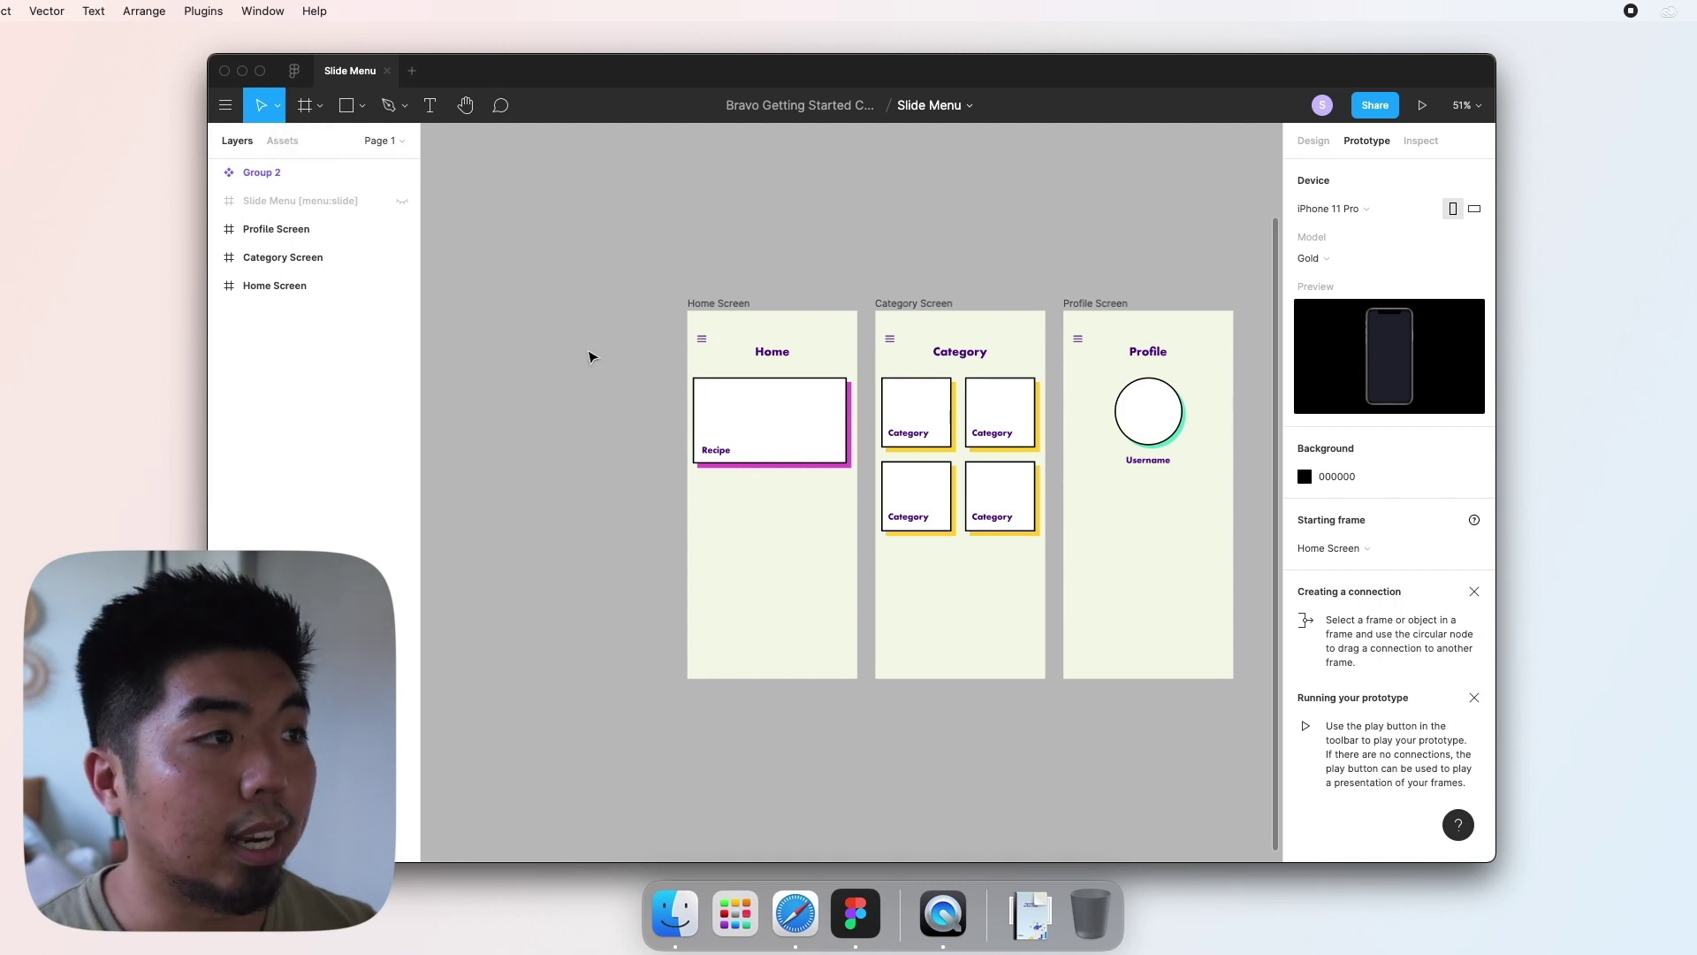
key(f)
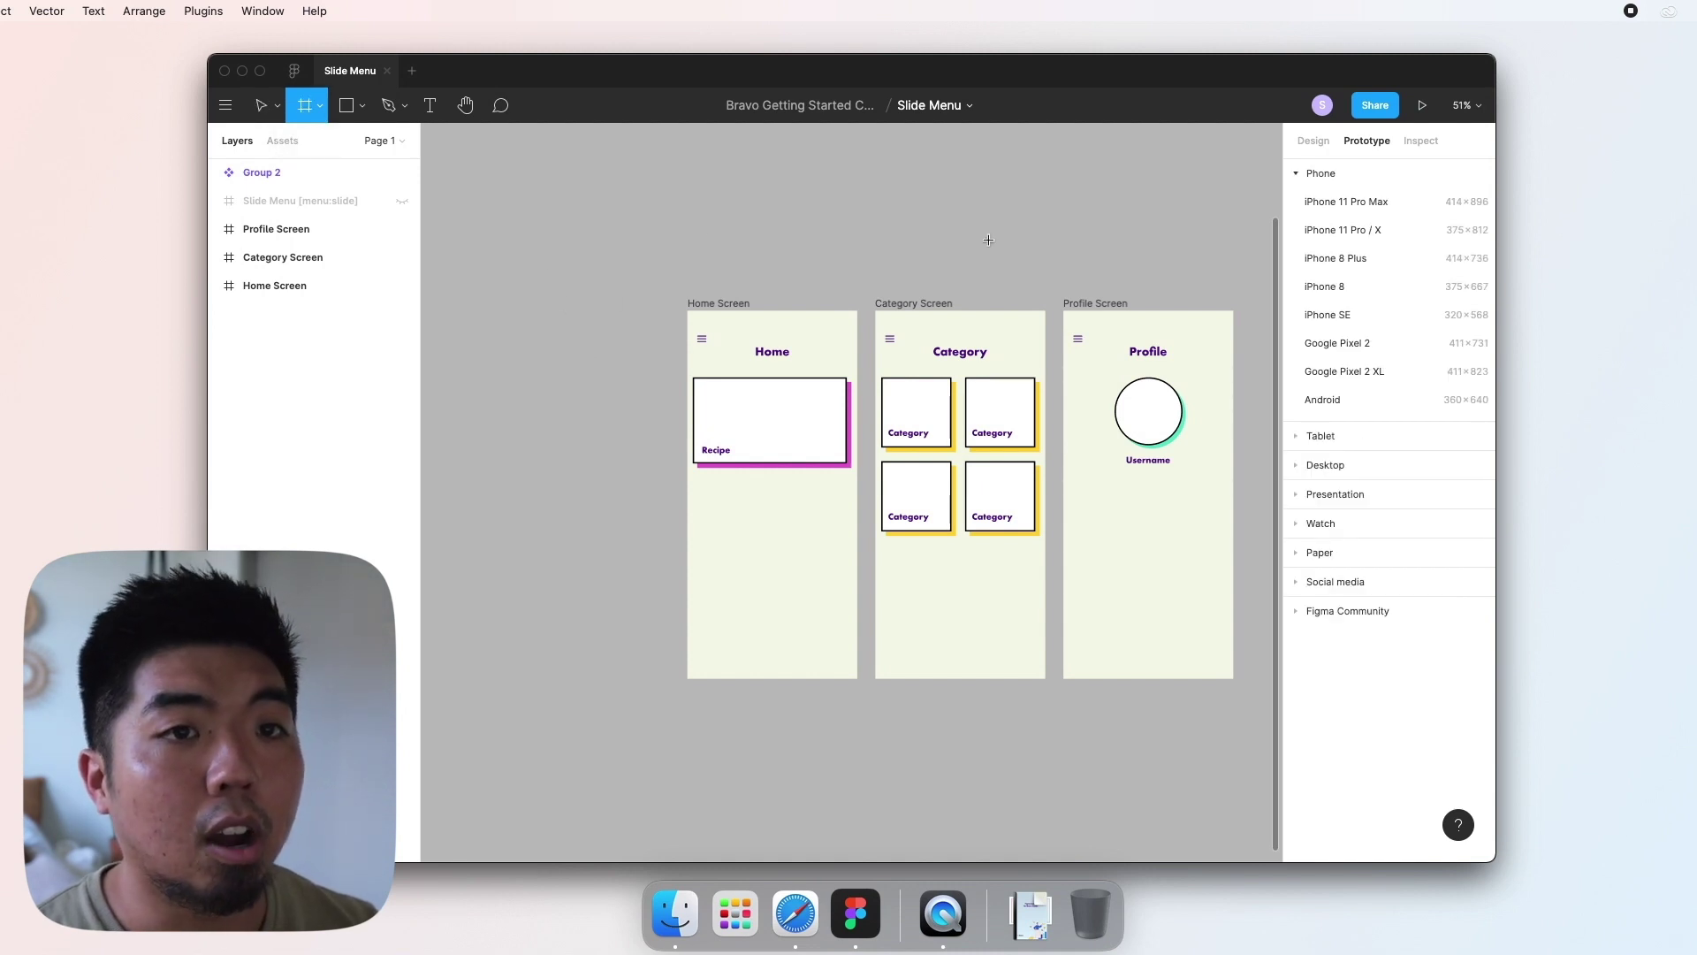
Step: Add a 375×812 iPhone 11 Pro / X frame aligned to the left of Home Screen
click(1349, 232)
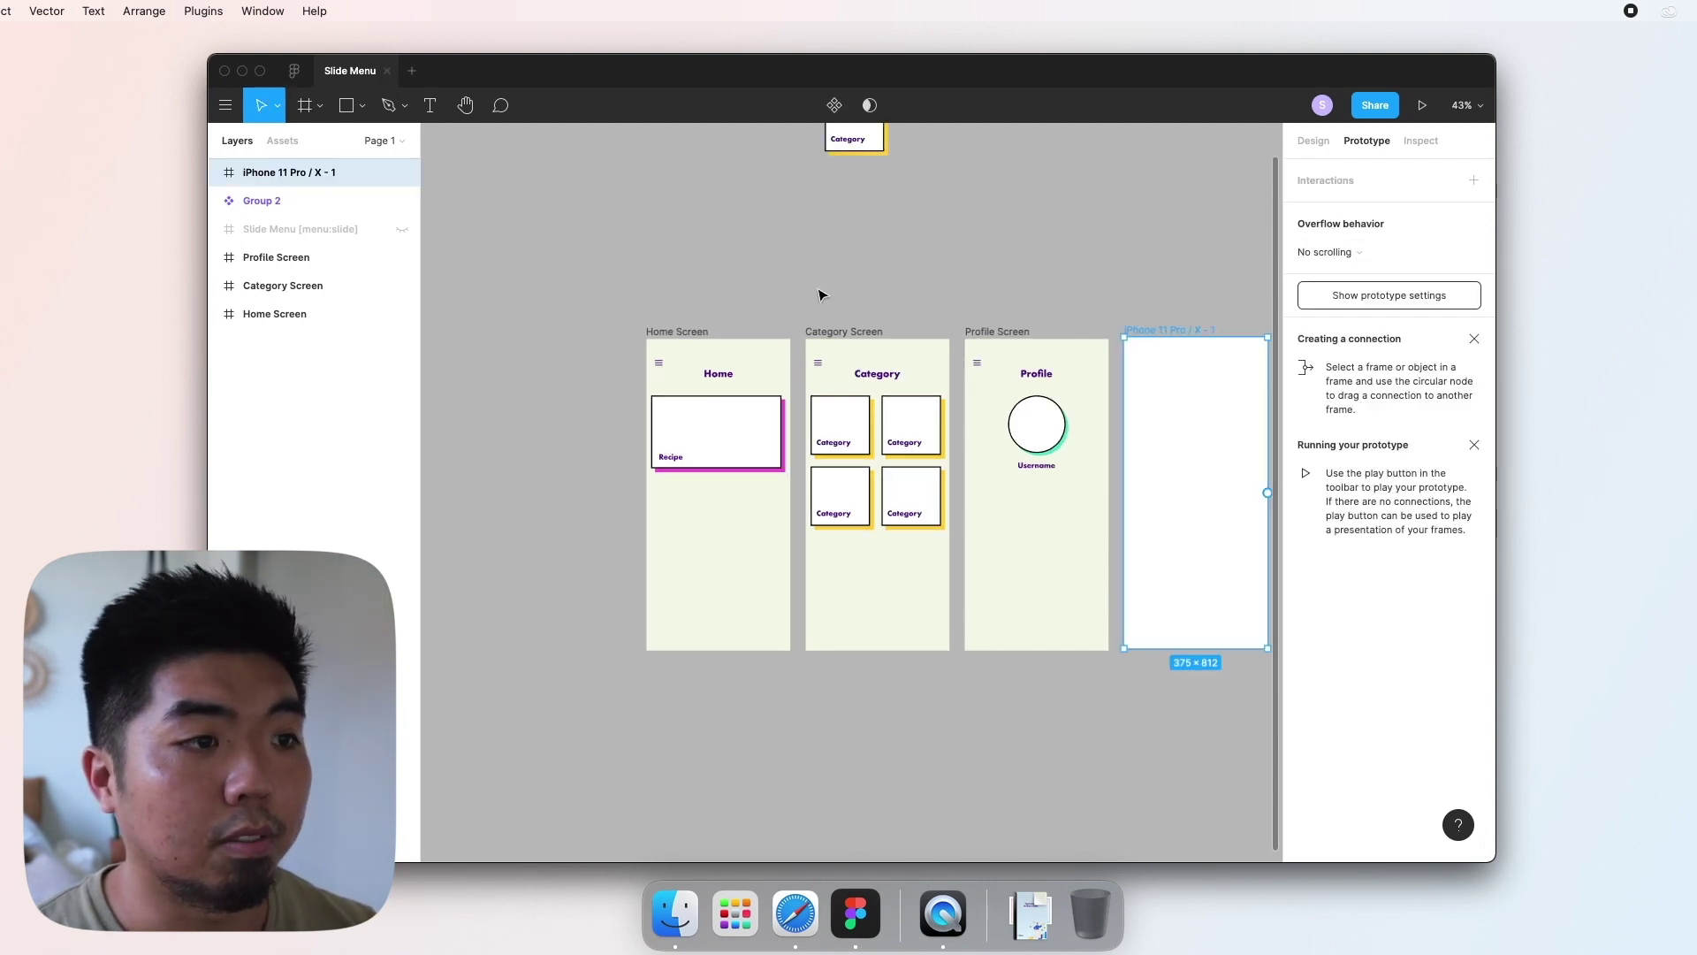
drag(1185, 330, 1172, 684)
scroll(466, 368, left, 2)
key(z)
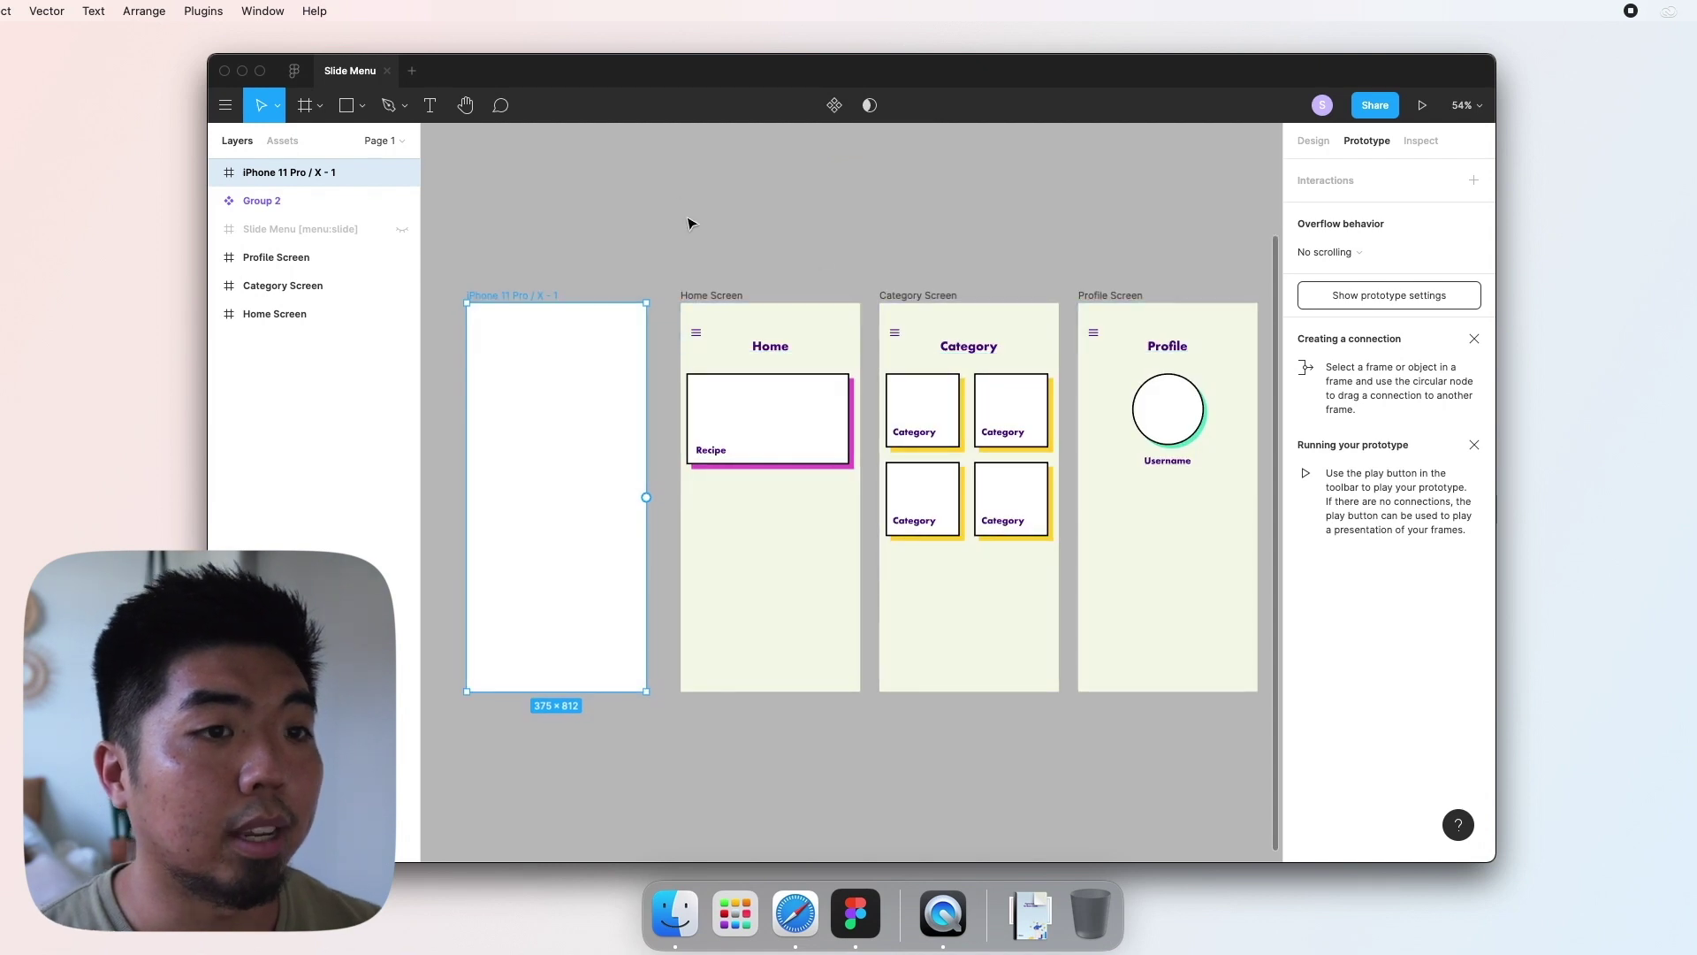
drag(522, 295, 529, 295)
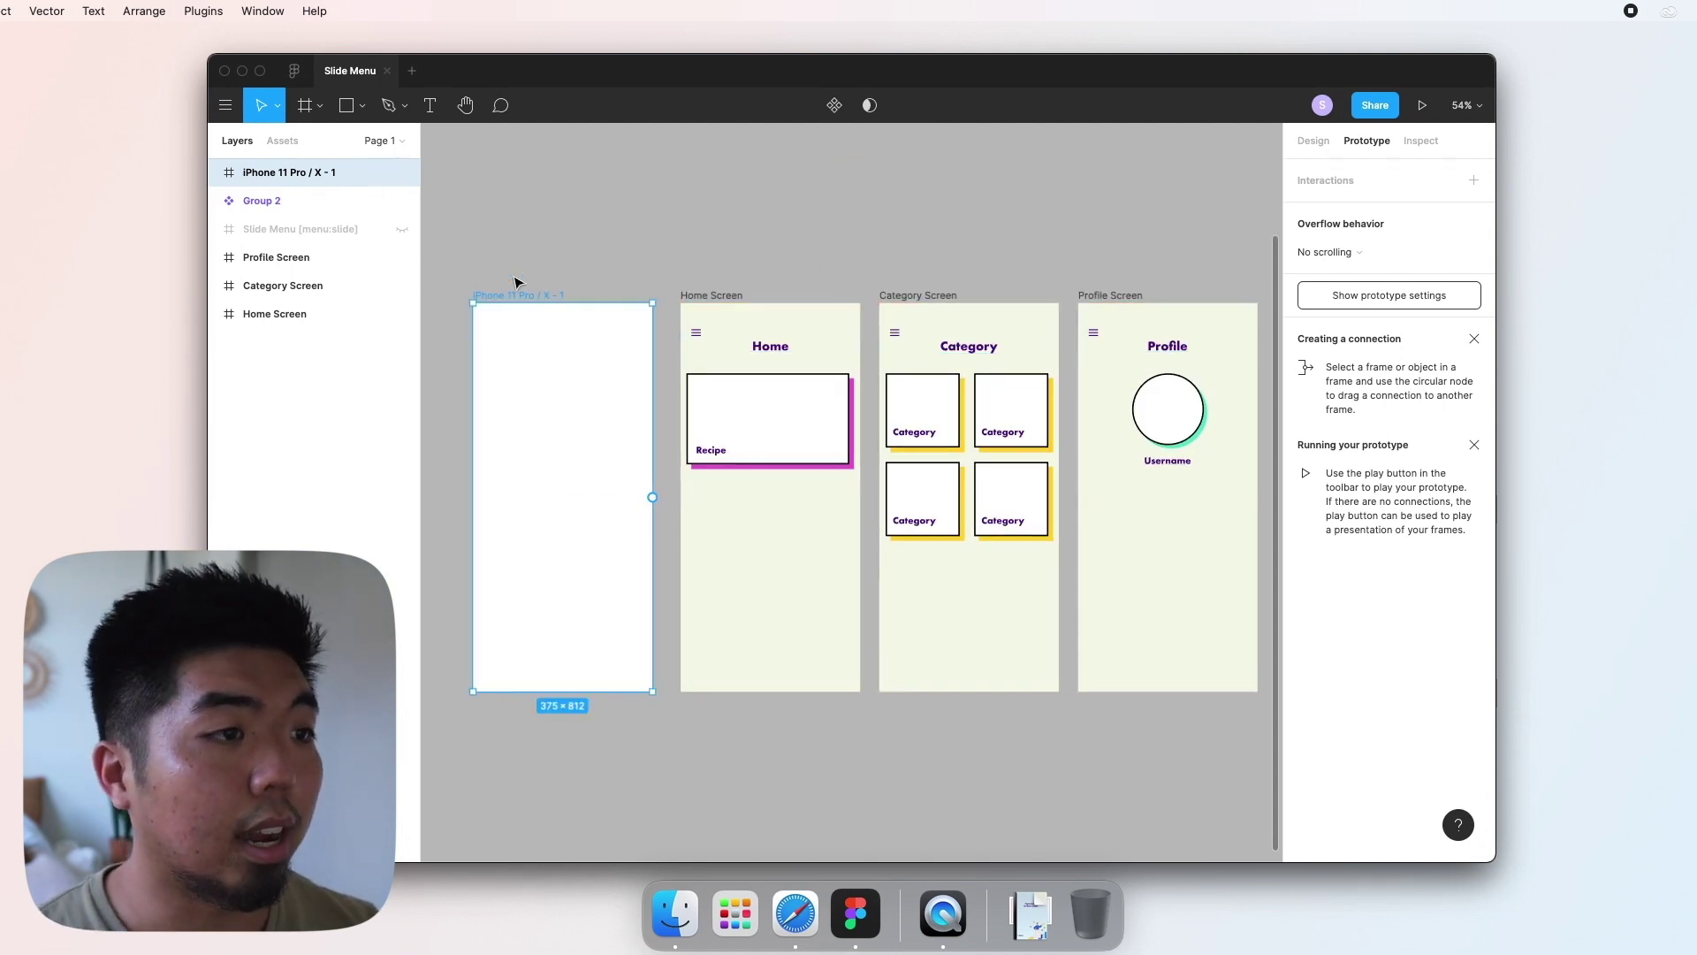
Step: Fill the new frame with the cream document colour F3F6E7
click(1314, 144)
click(1298, 564)
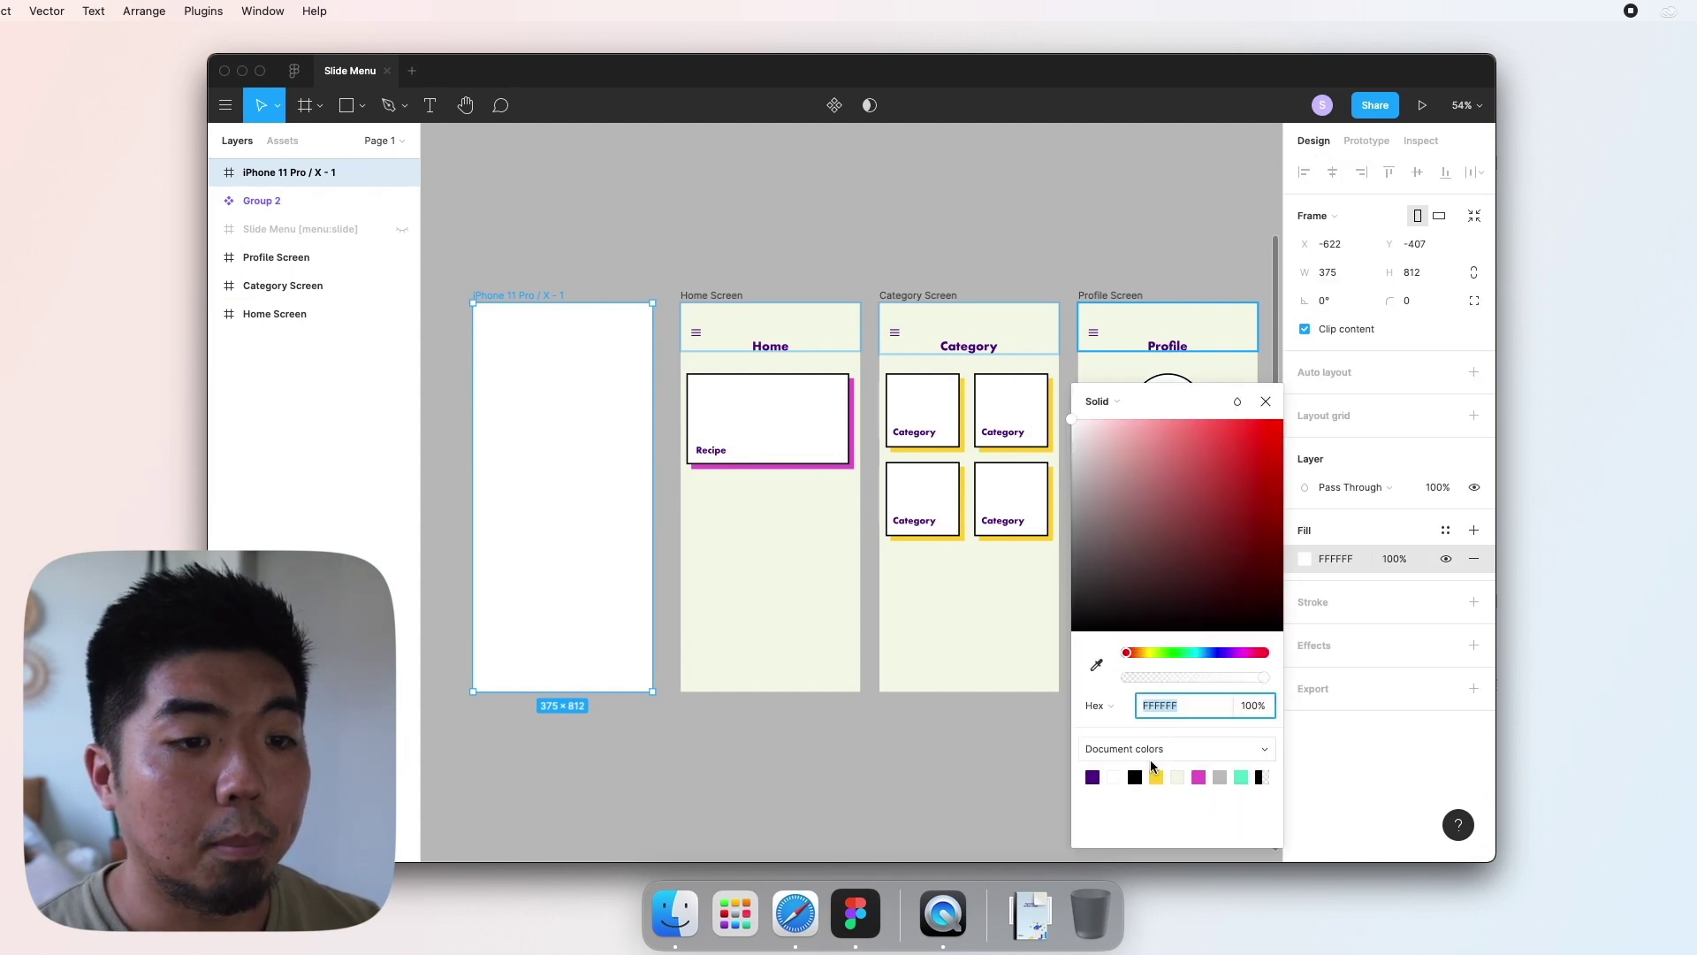
click(1177, 777)
click(1266, 402)
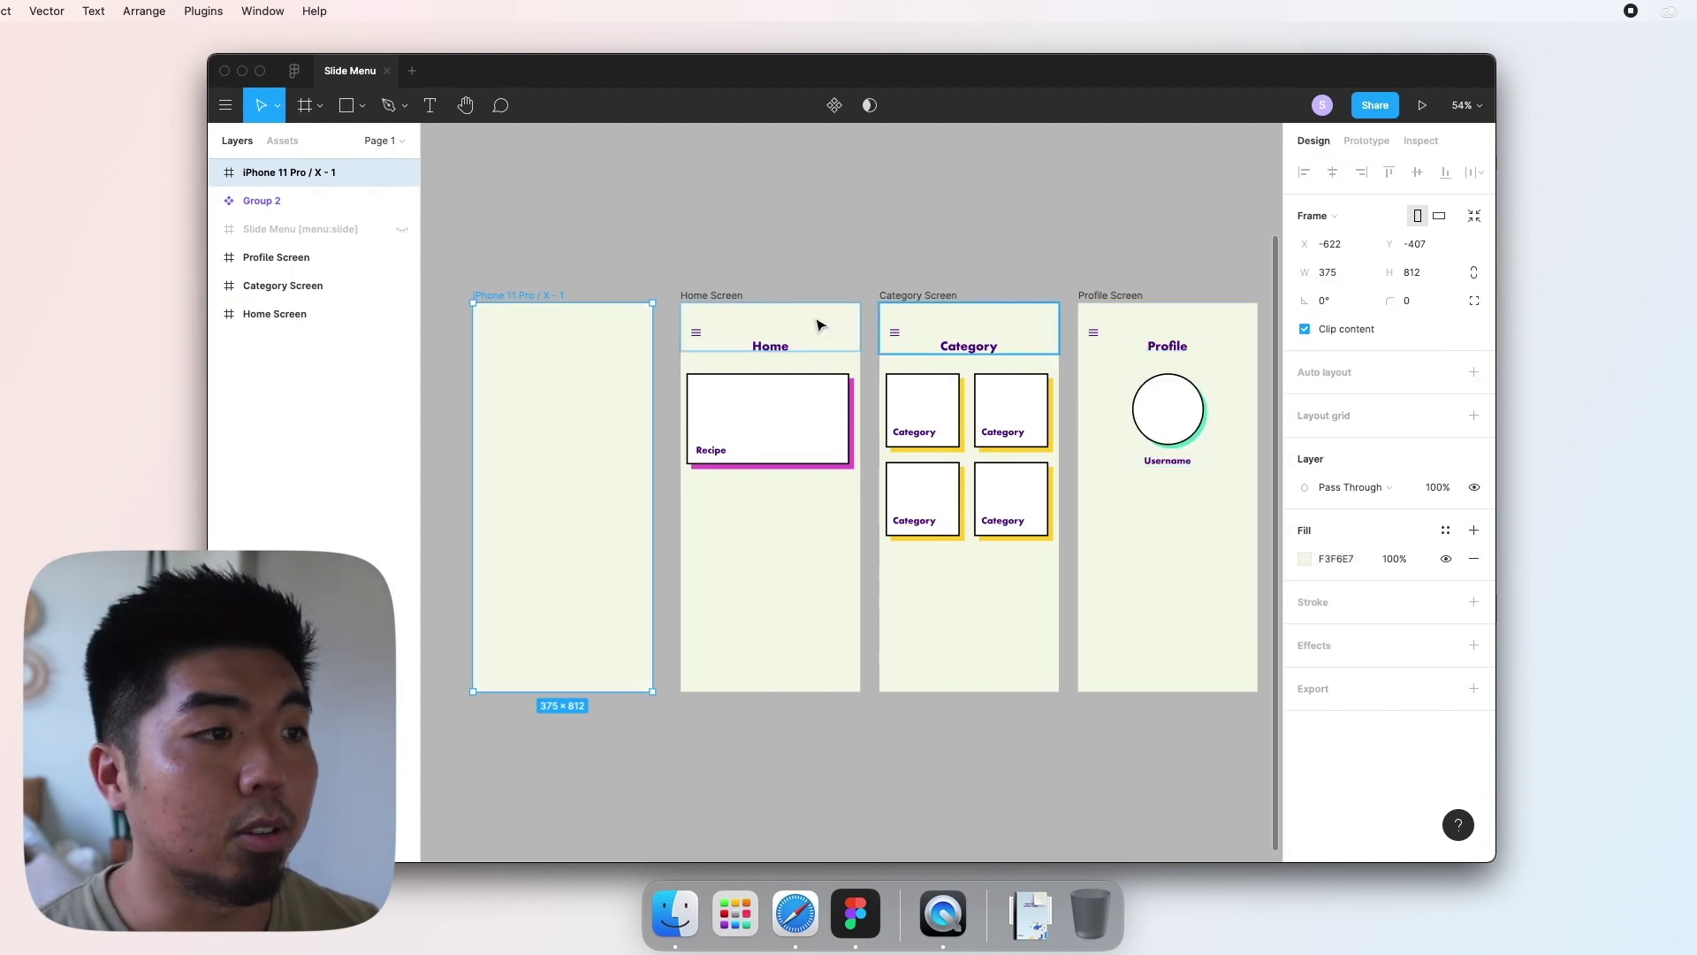
click(636, 252)
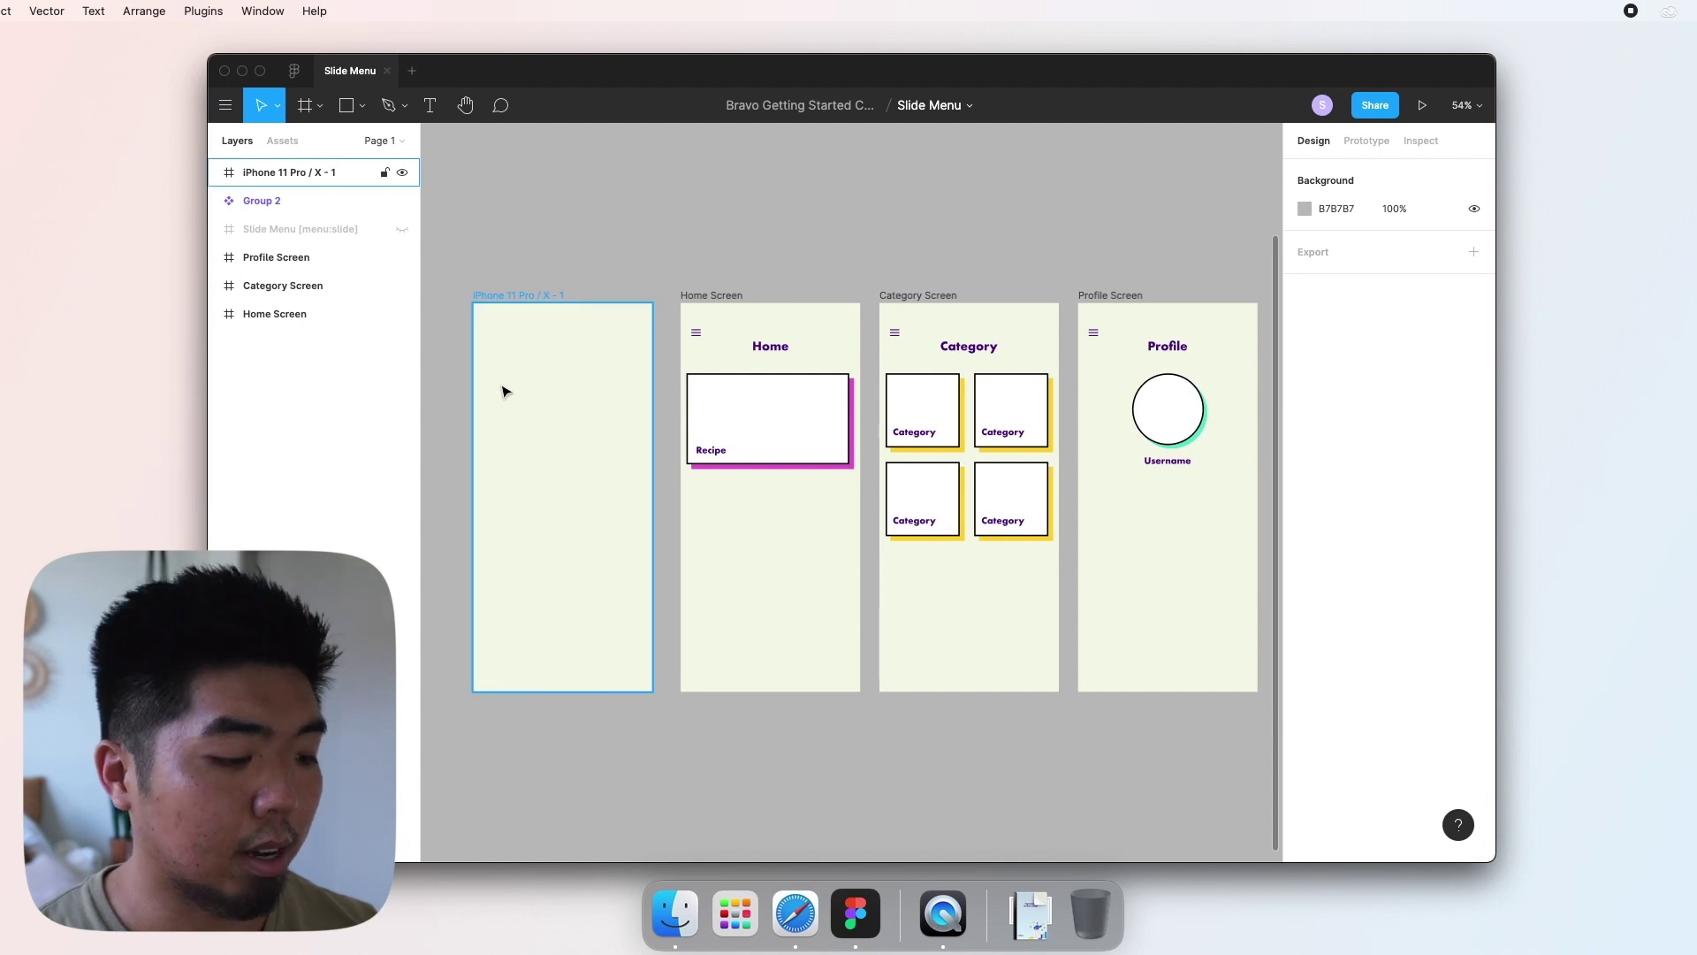
Step: Draw a full-height rectangle on the frame's left edge, 250 wide, filled yellow FFCF41
key(r)
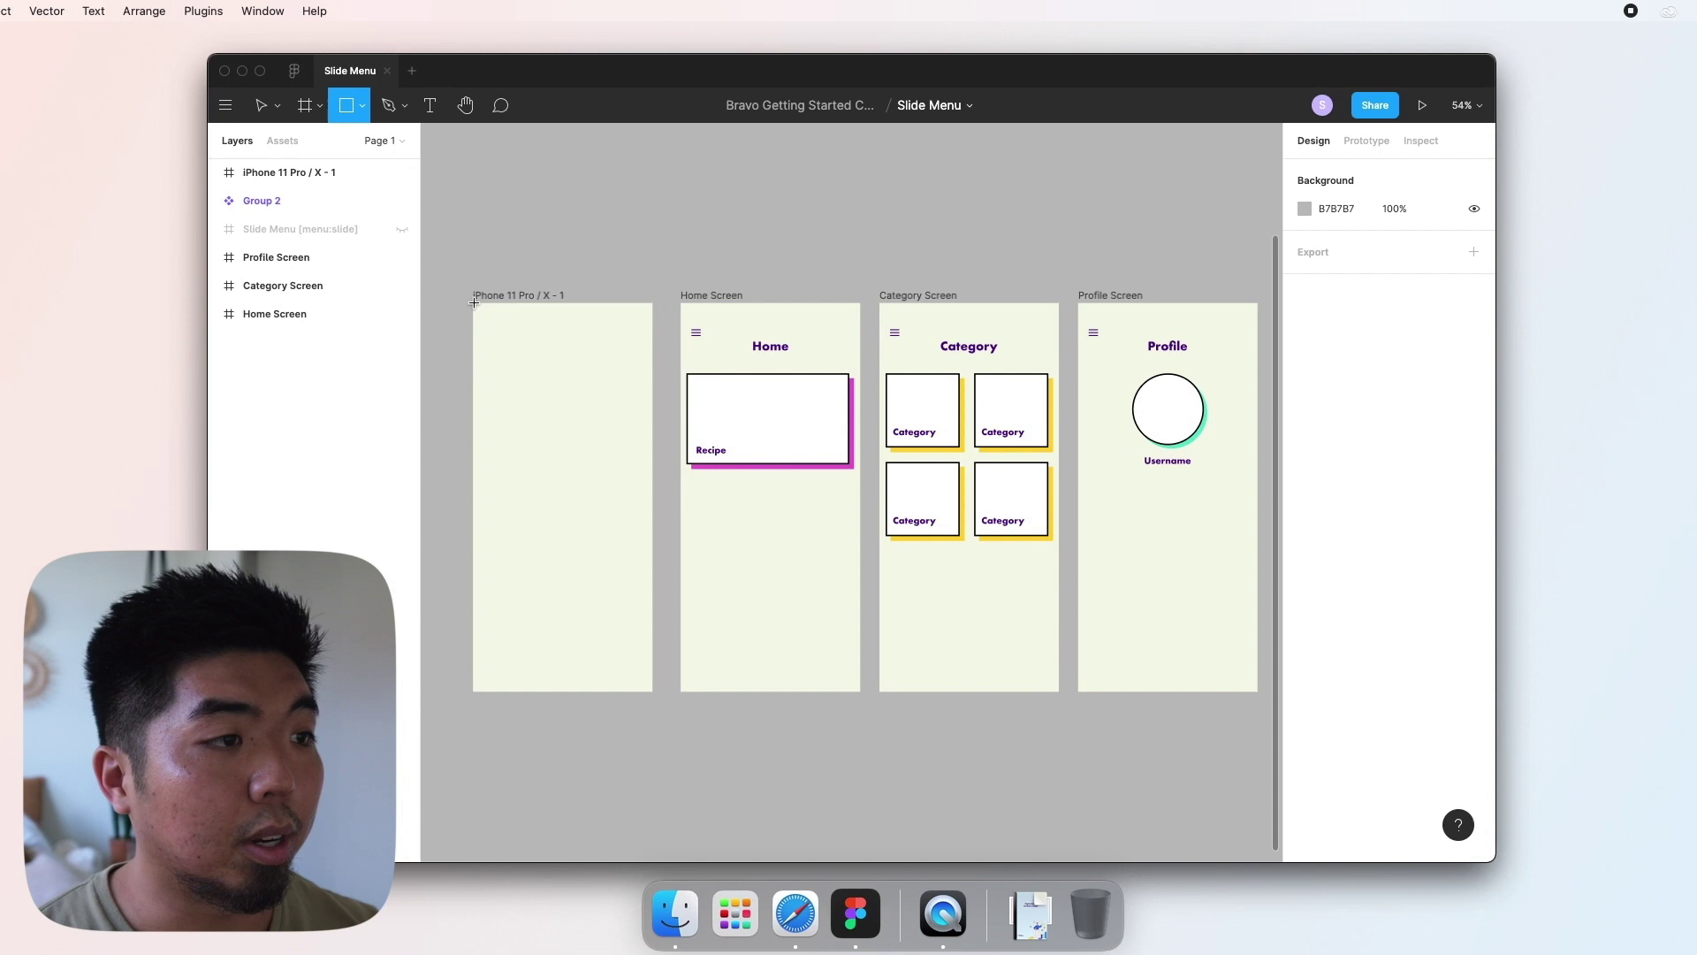
drag(479, 309, 564, 692)
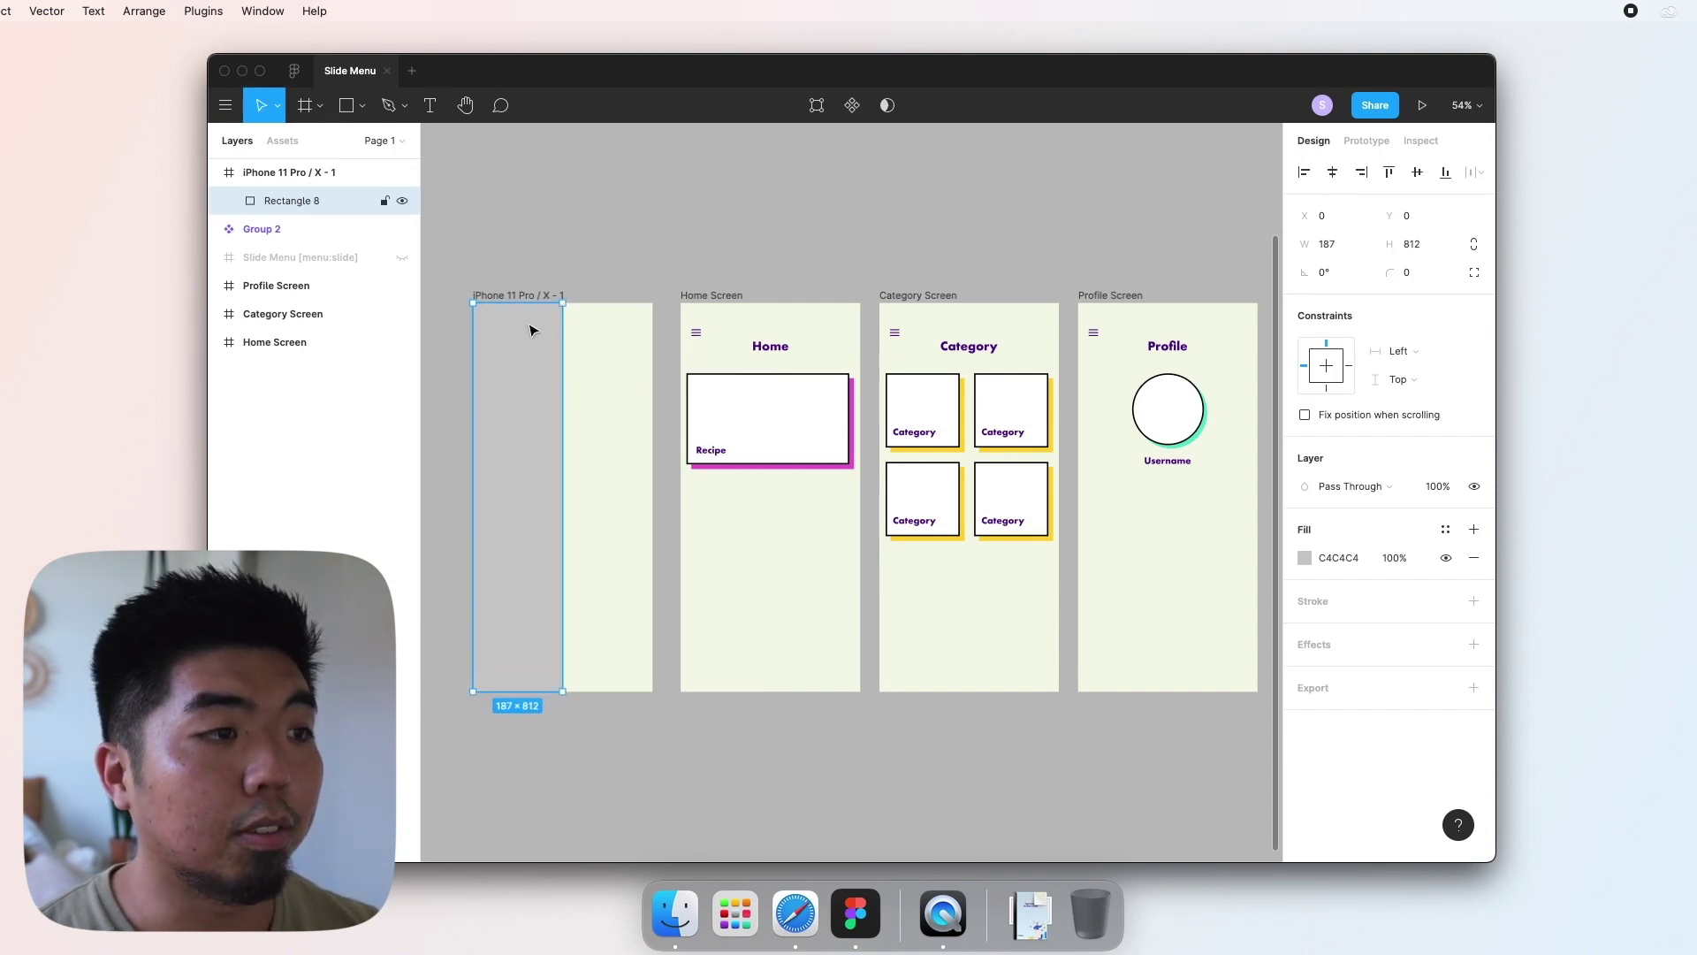
click(1347, 243)
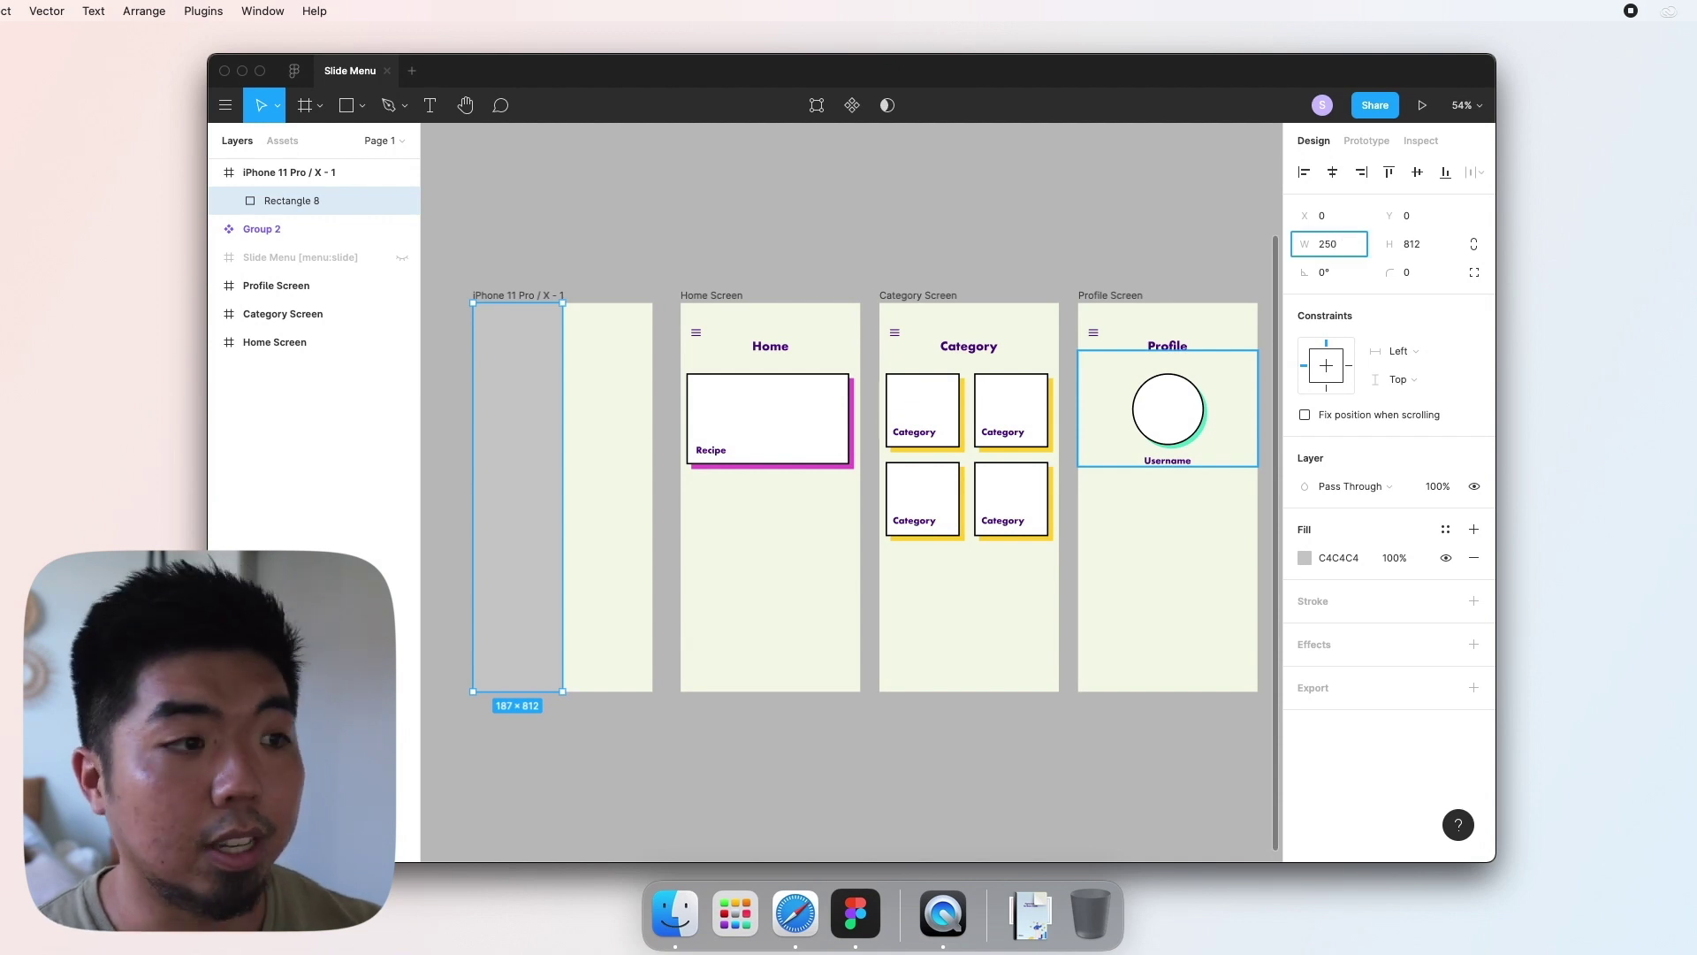
text(250)
key(Return)
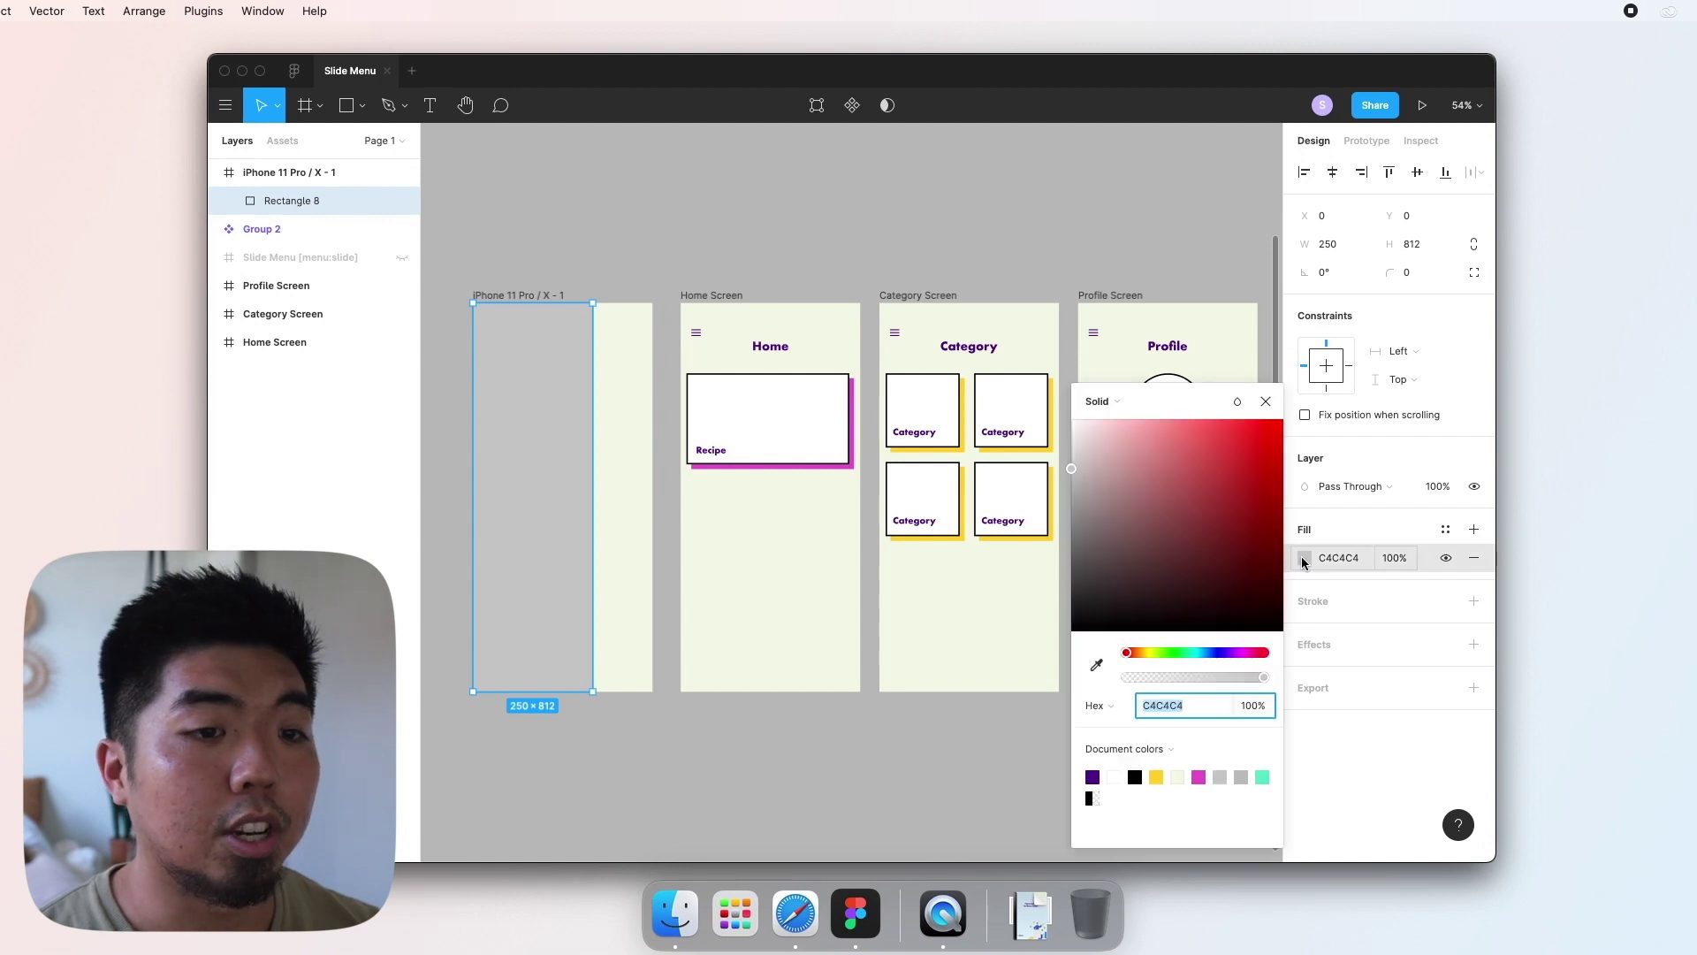
click(1305, 558)
click(1156, 777)
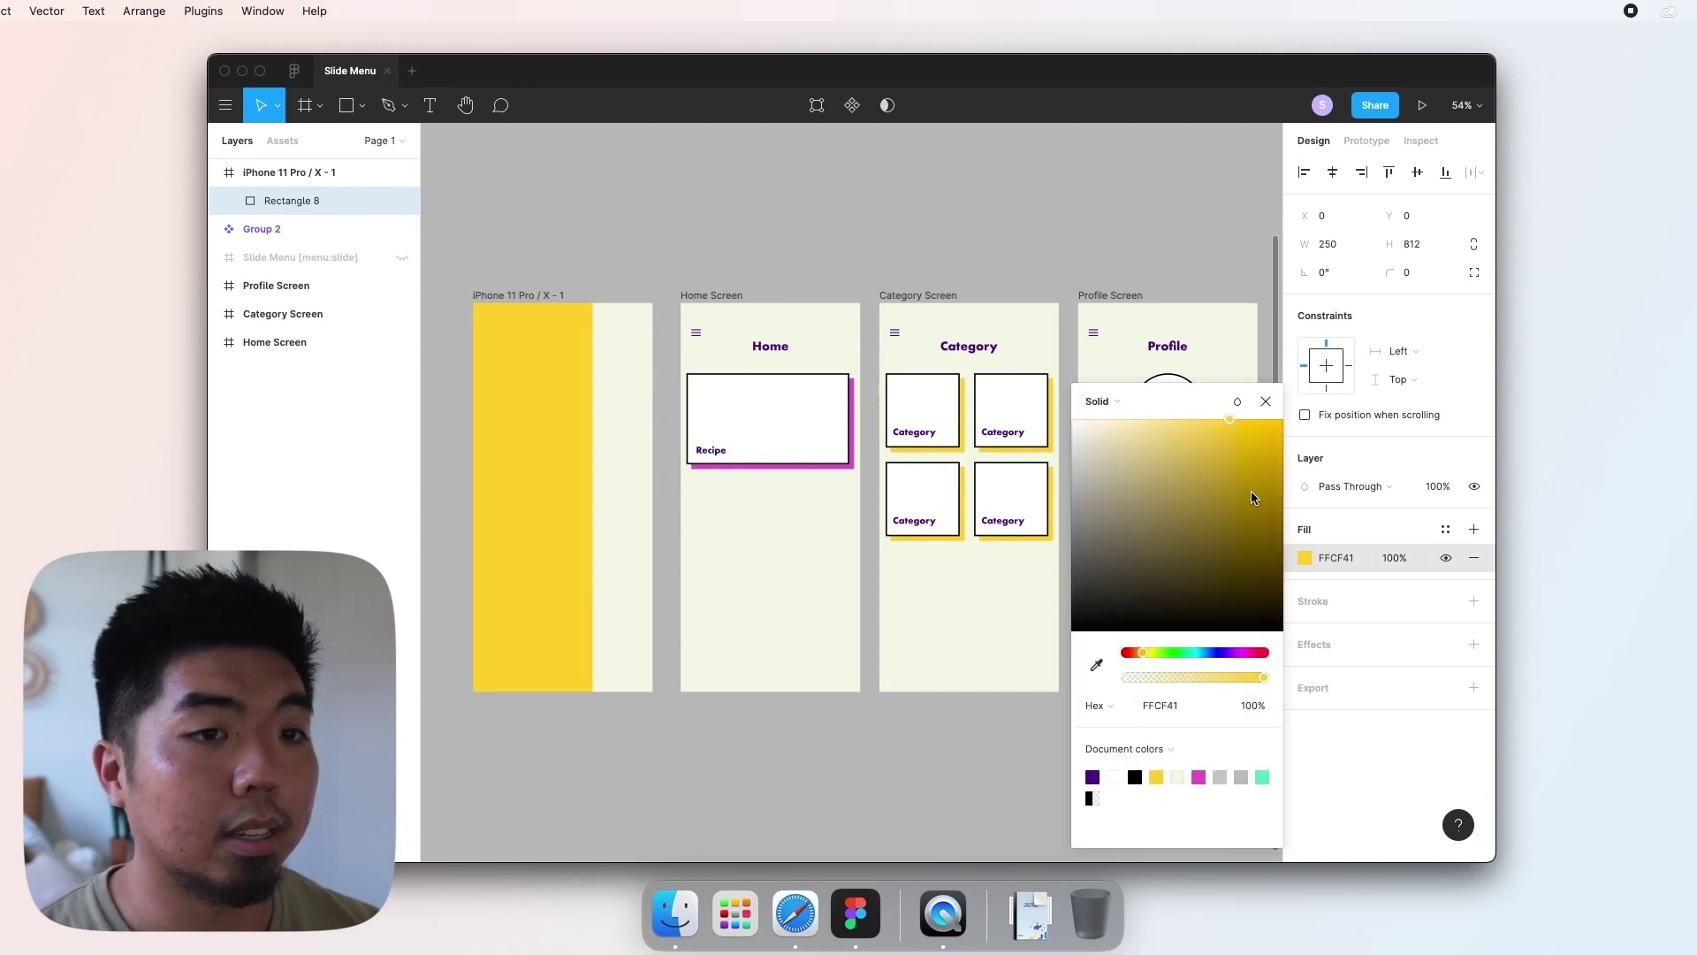
click(1267, 402)
click(614, 216)
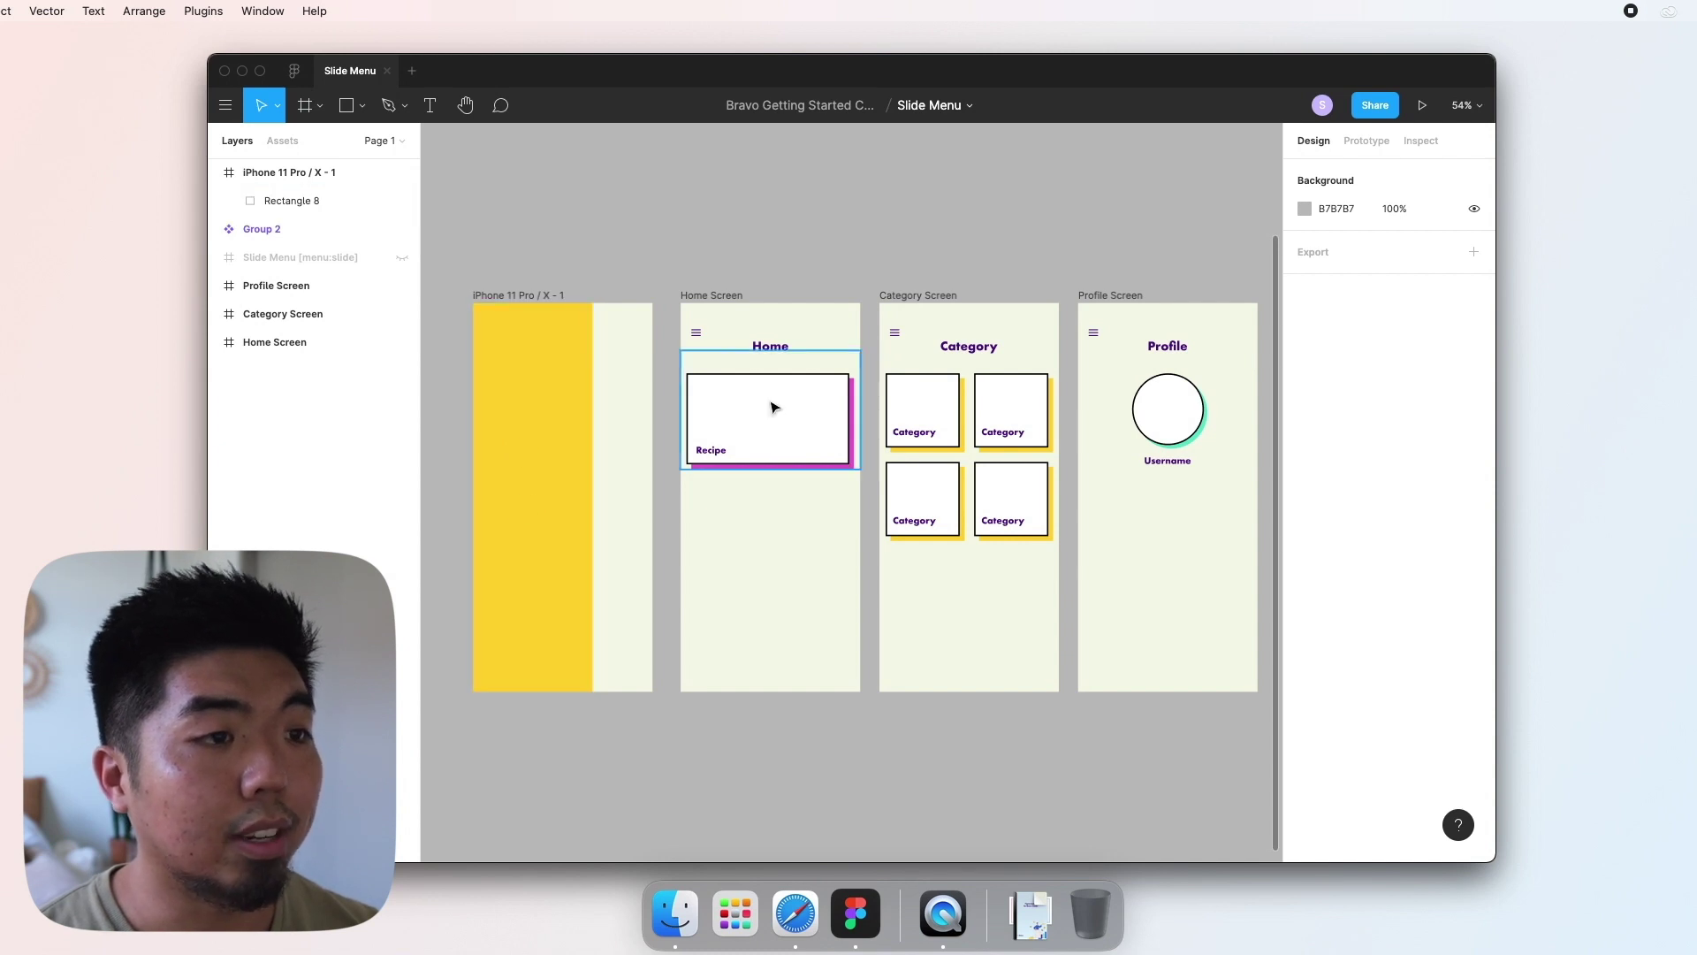
Step: Add a purple 480F7F 'Home' label at size 24 near the top of the yellow panel
key(t)
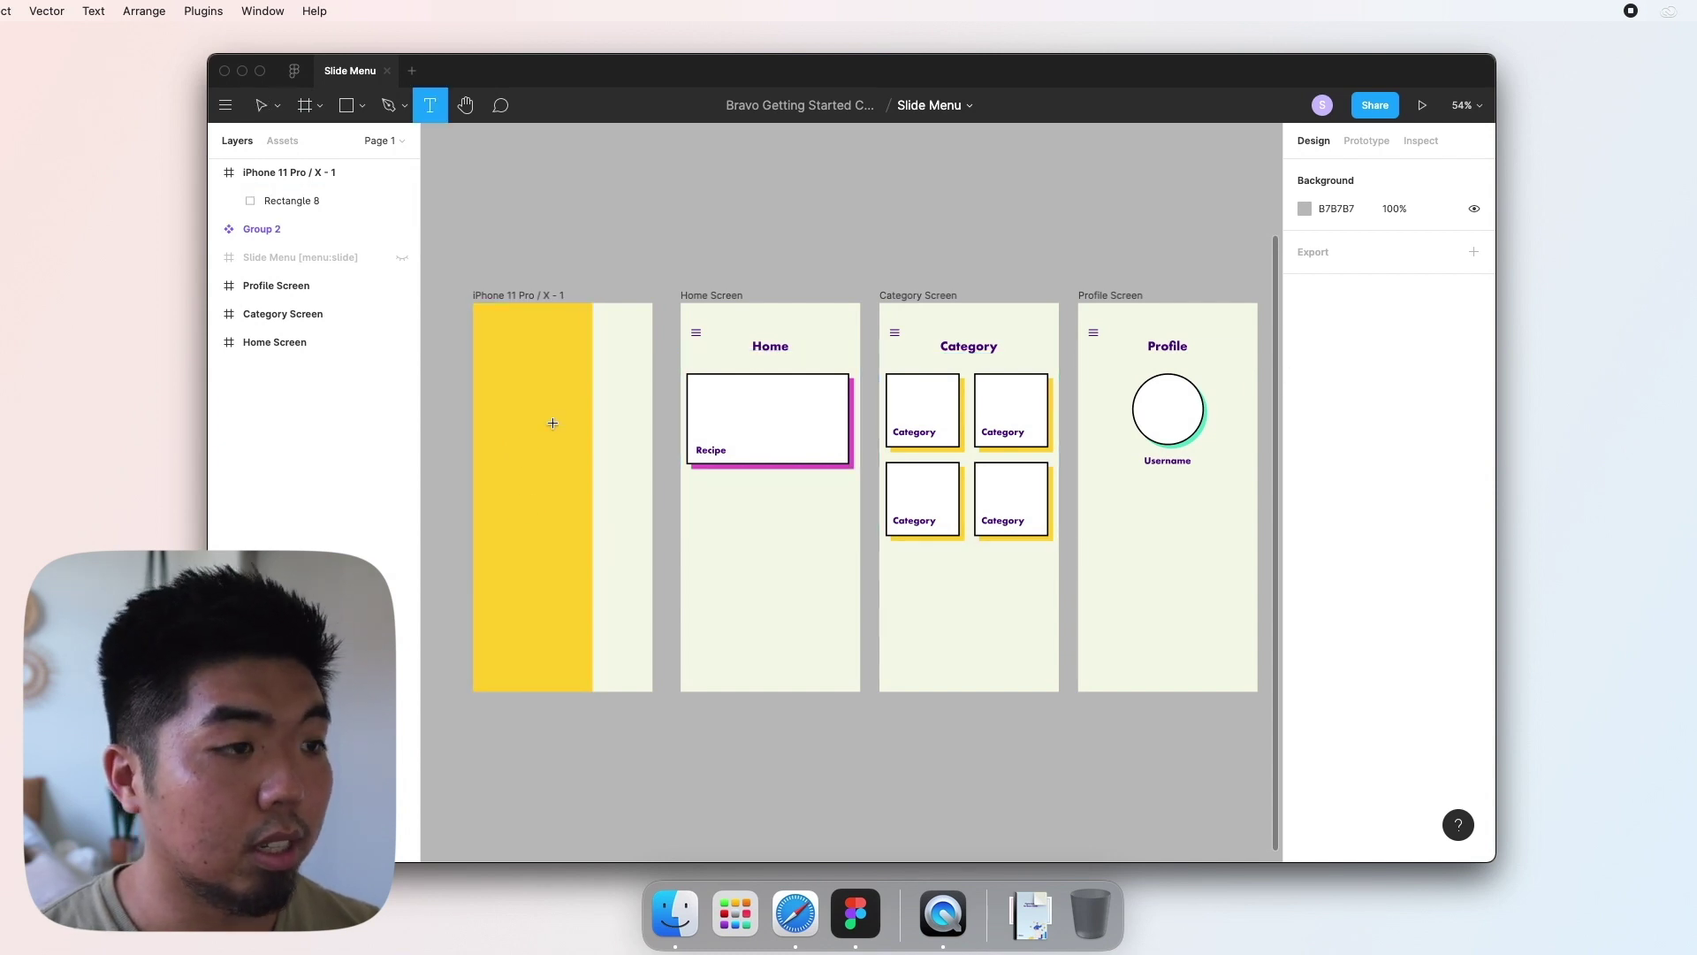
click(510, 423)
text(Hoem)
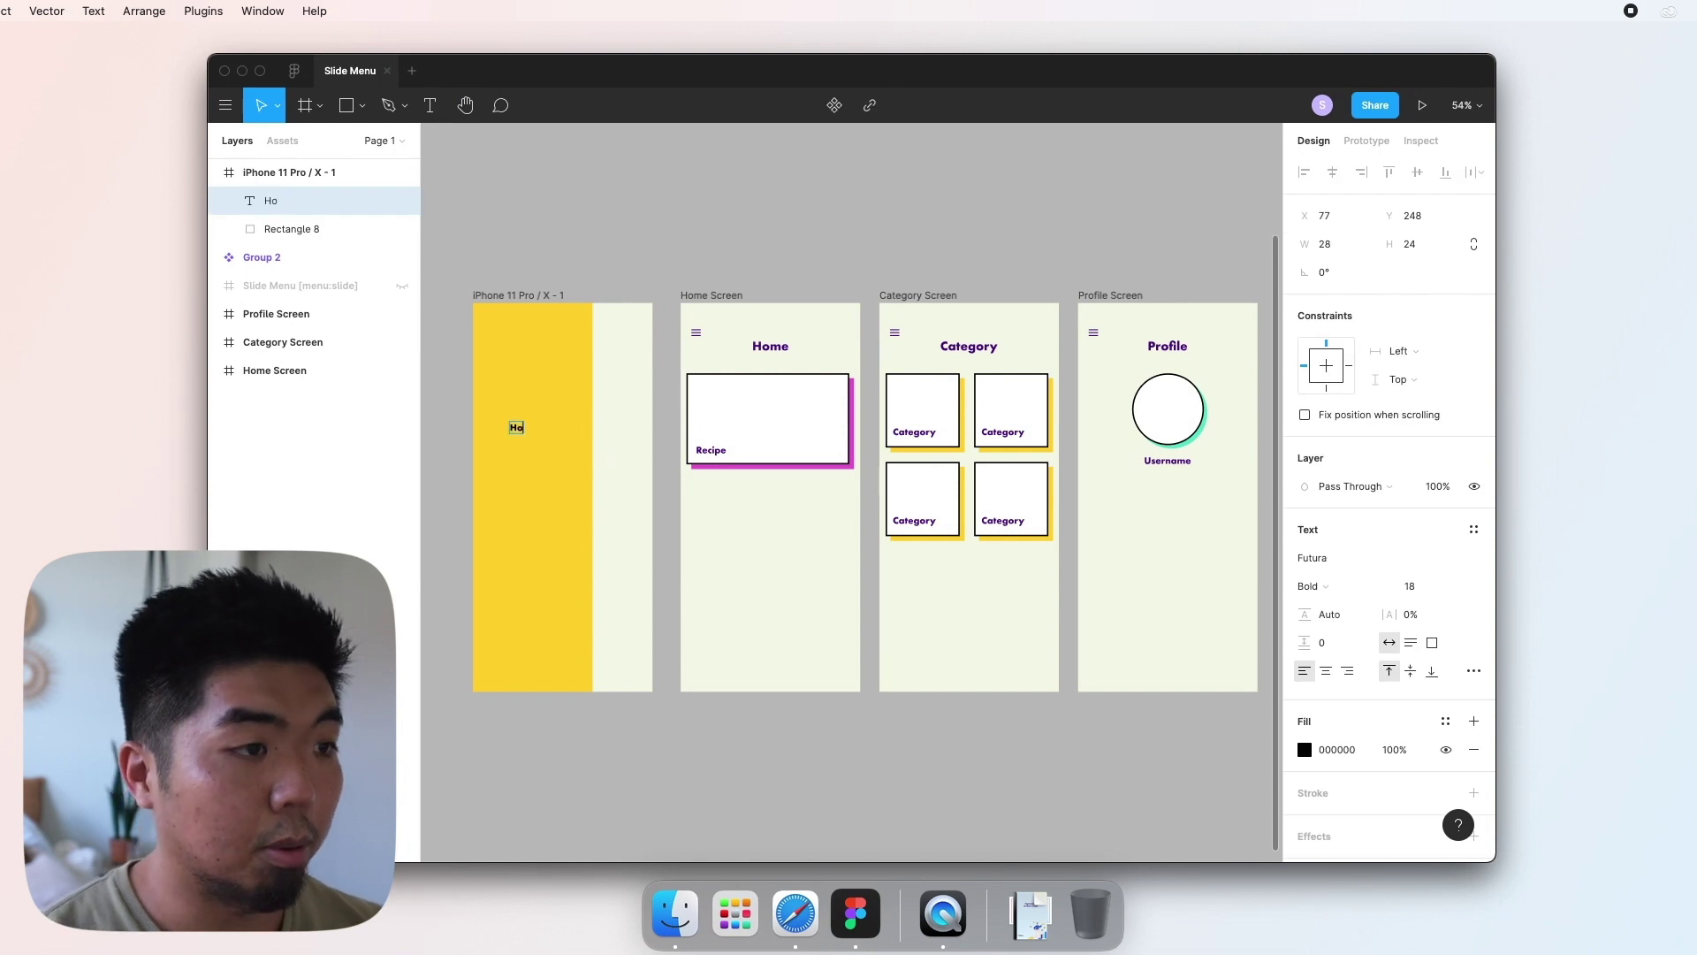
key(Escape)
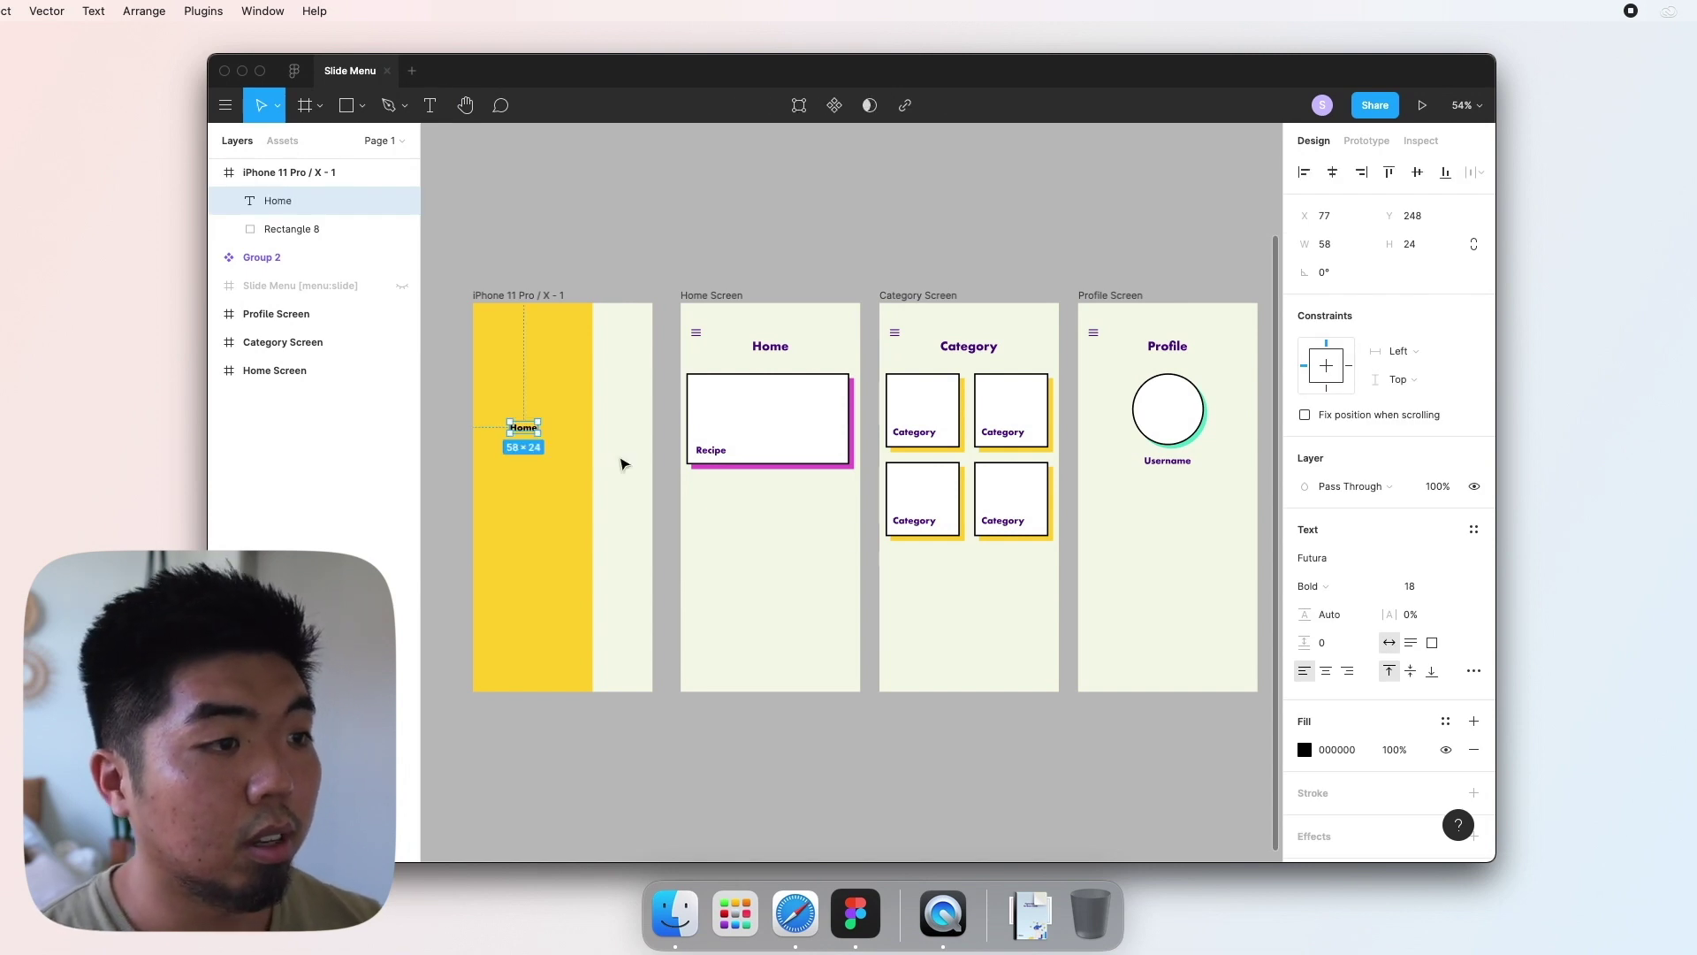
click(1305, 749)
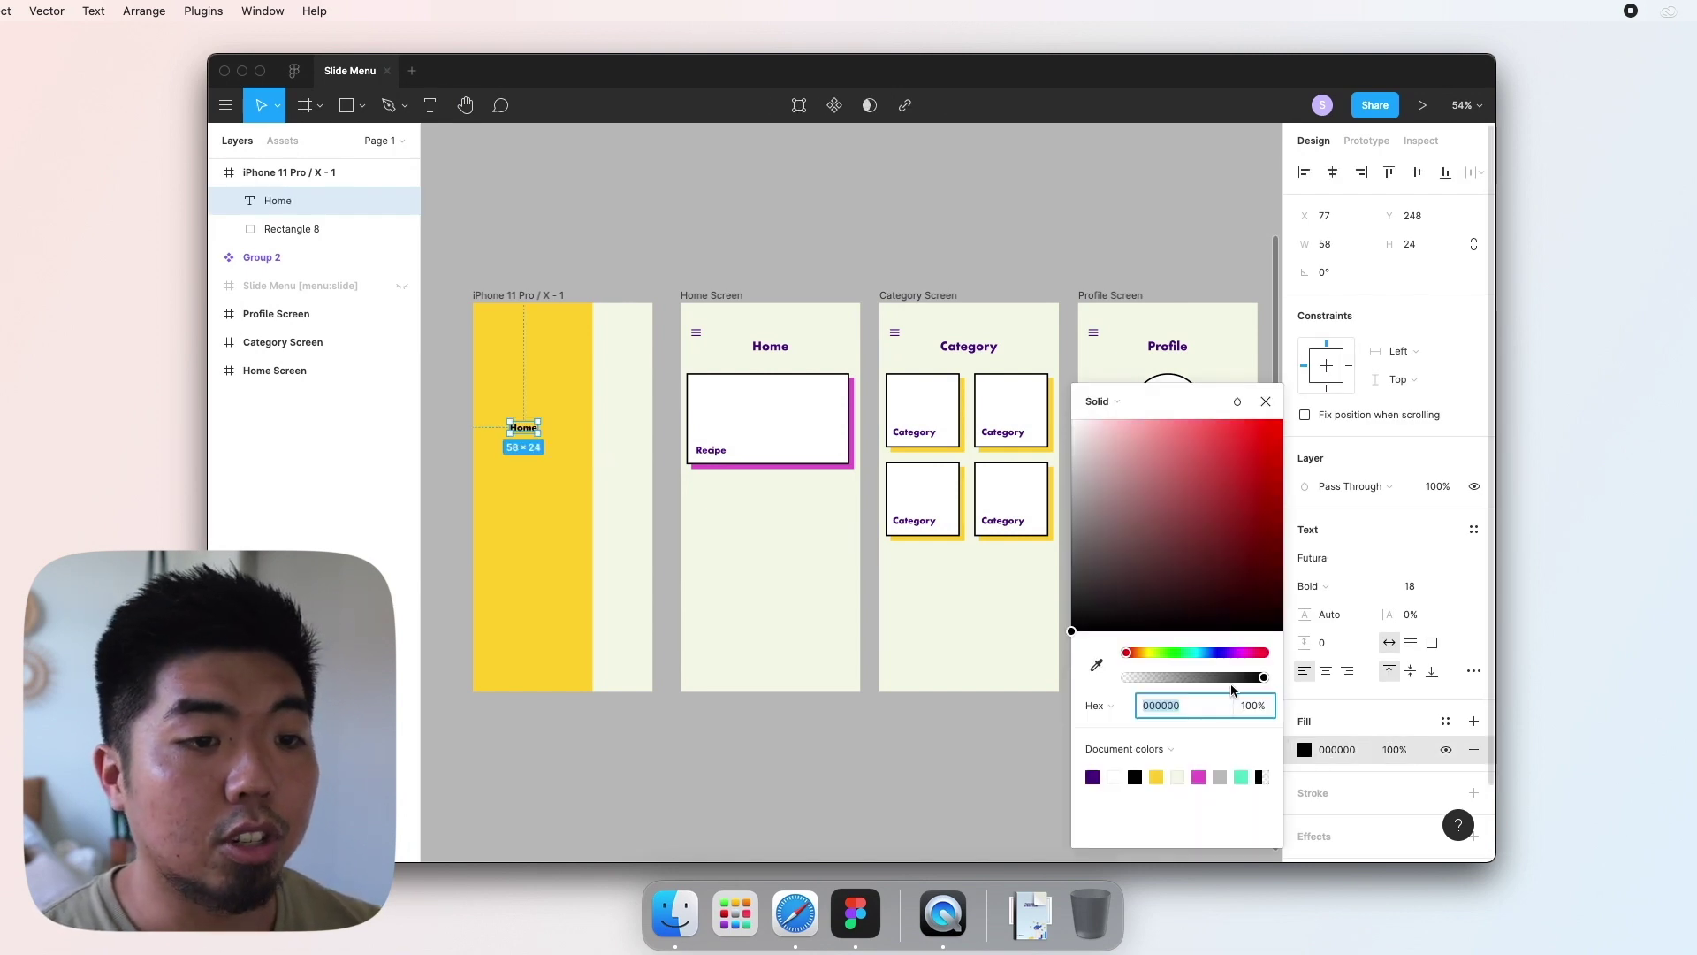
click(1094, 775)
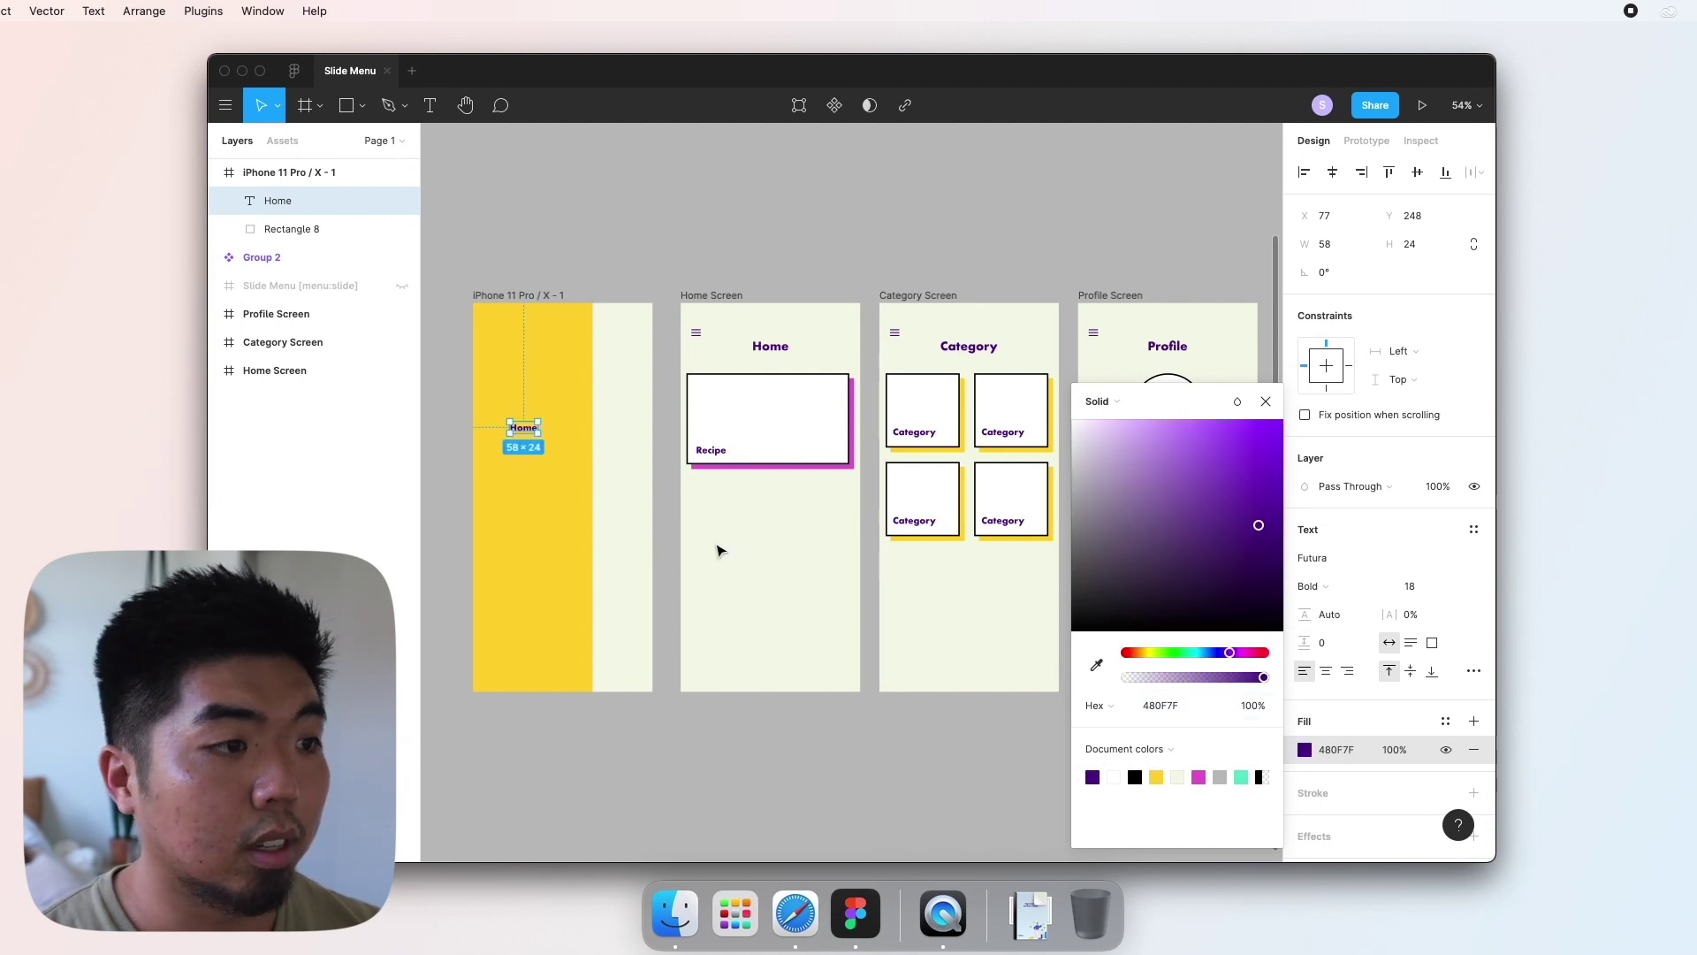
key(Escape)
click(1456, 588)
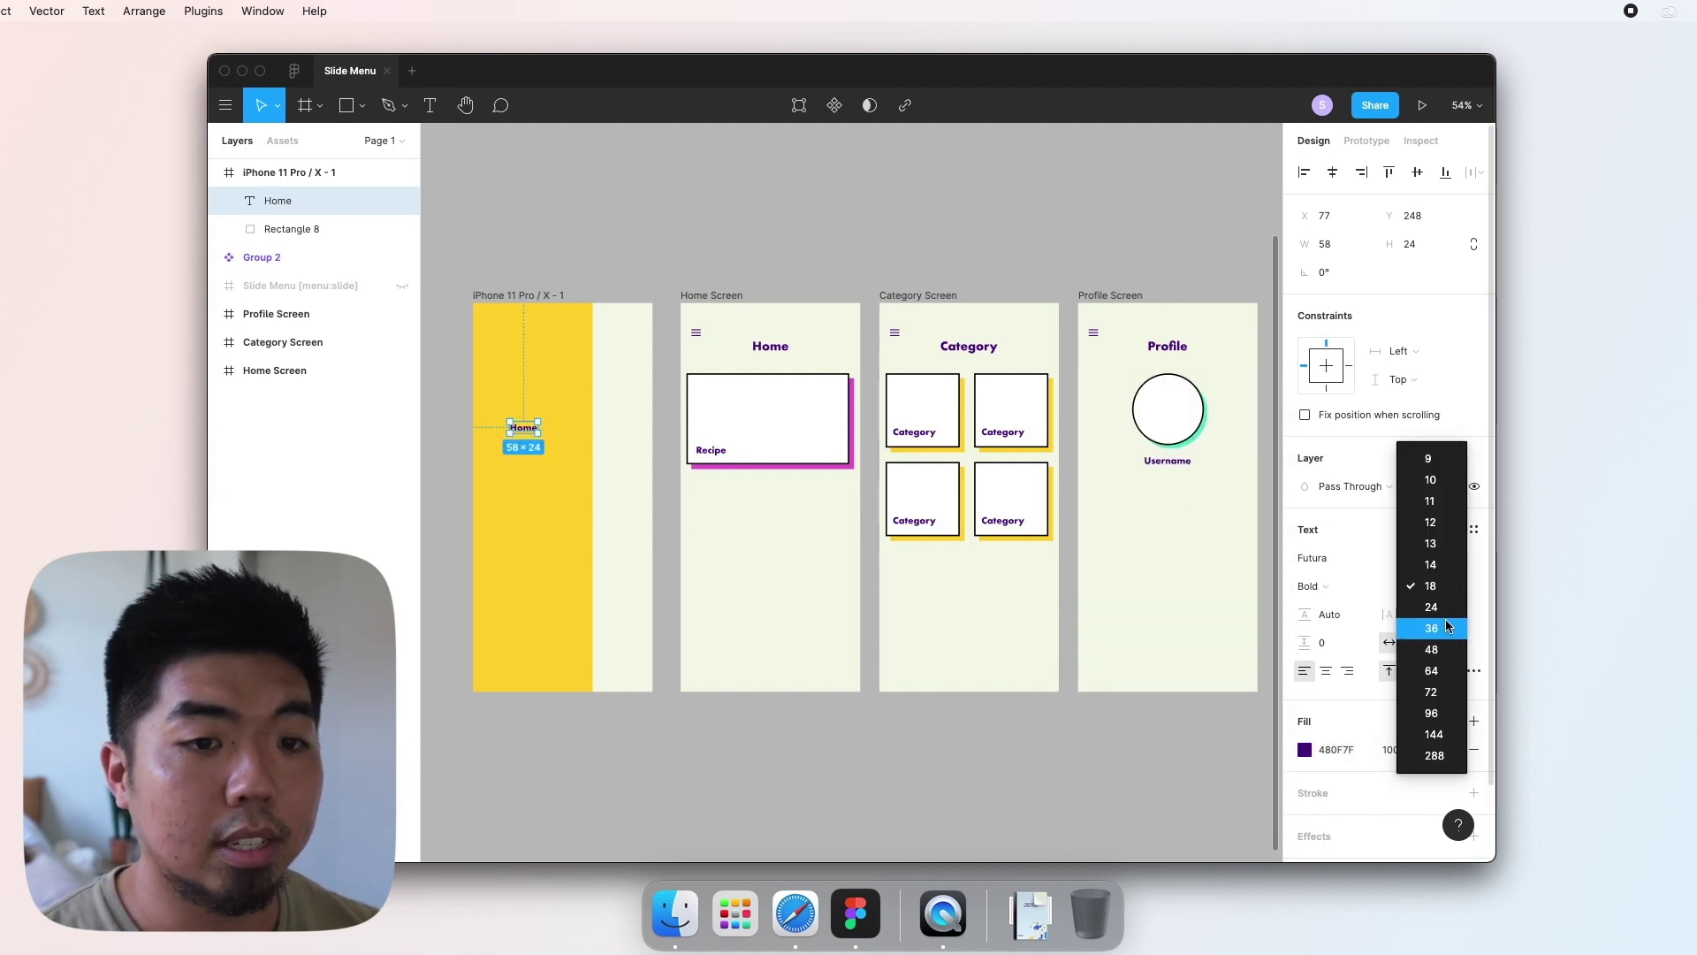
click(1432, 607)
click(580, 773)
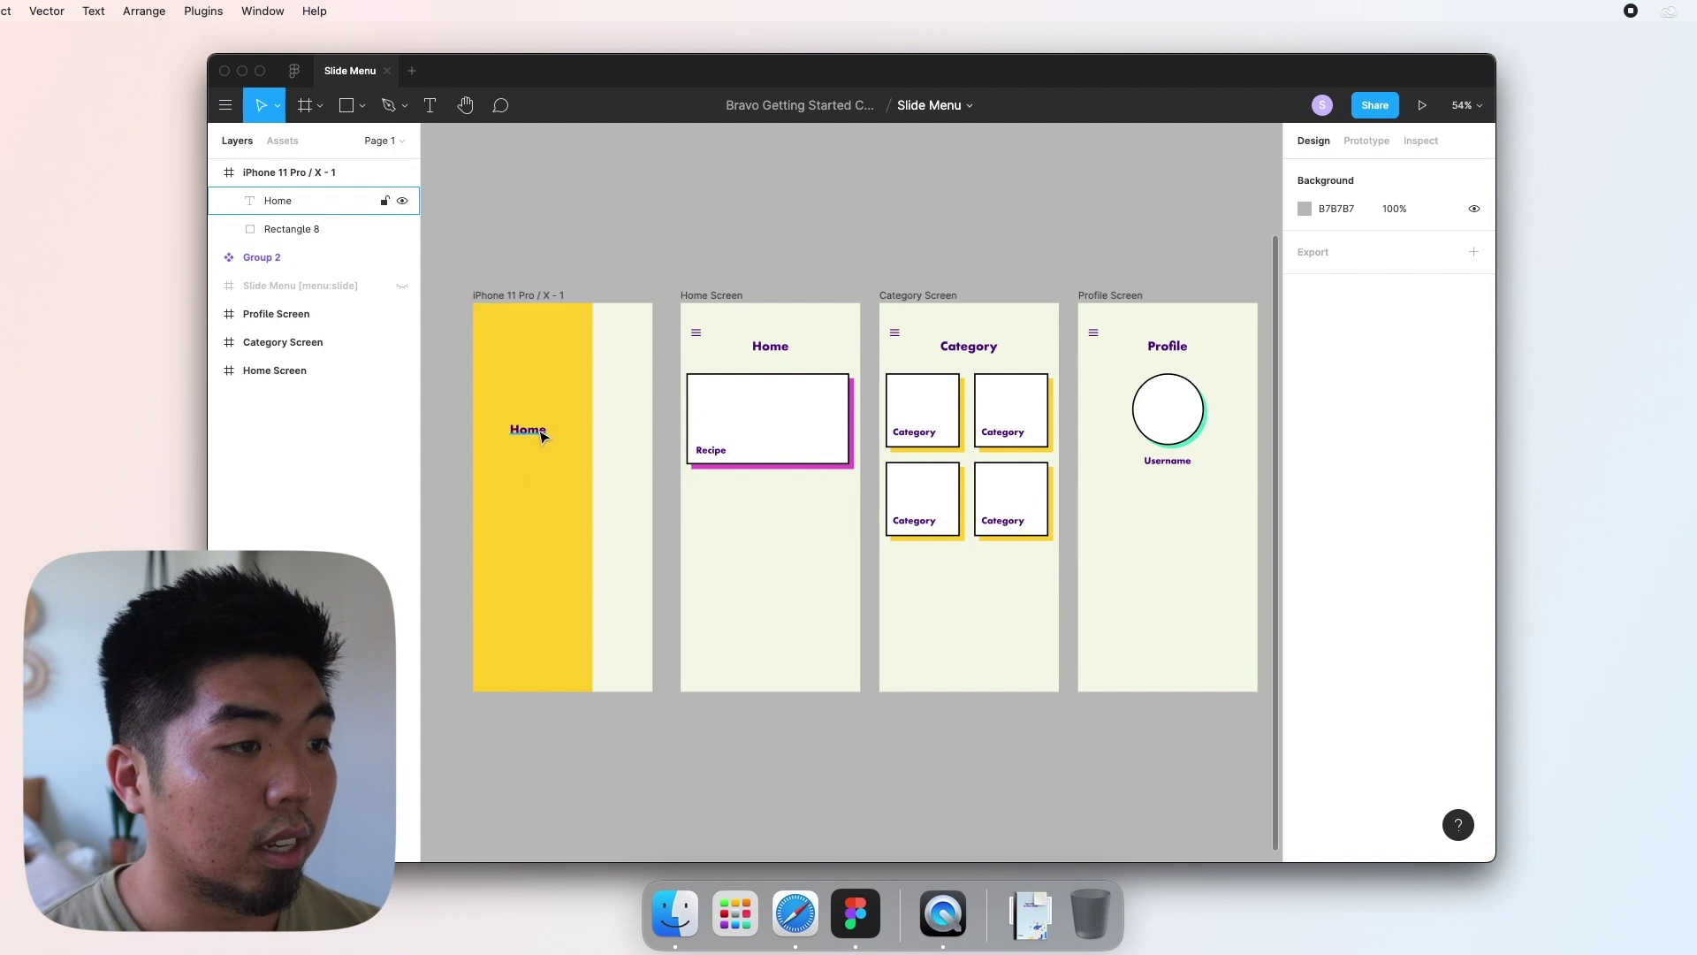
mouse_move(540, 433)
mouse_down()
mouse_move(517, 426)
mouse_move(534, 423)
mouse_move(528, 447)
mouse_up()
Step: Duplicate the Home label twice and change the middle copy to 'Category'
key(super+d)
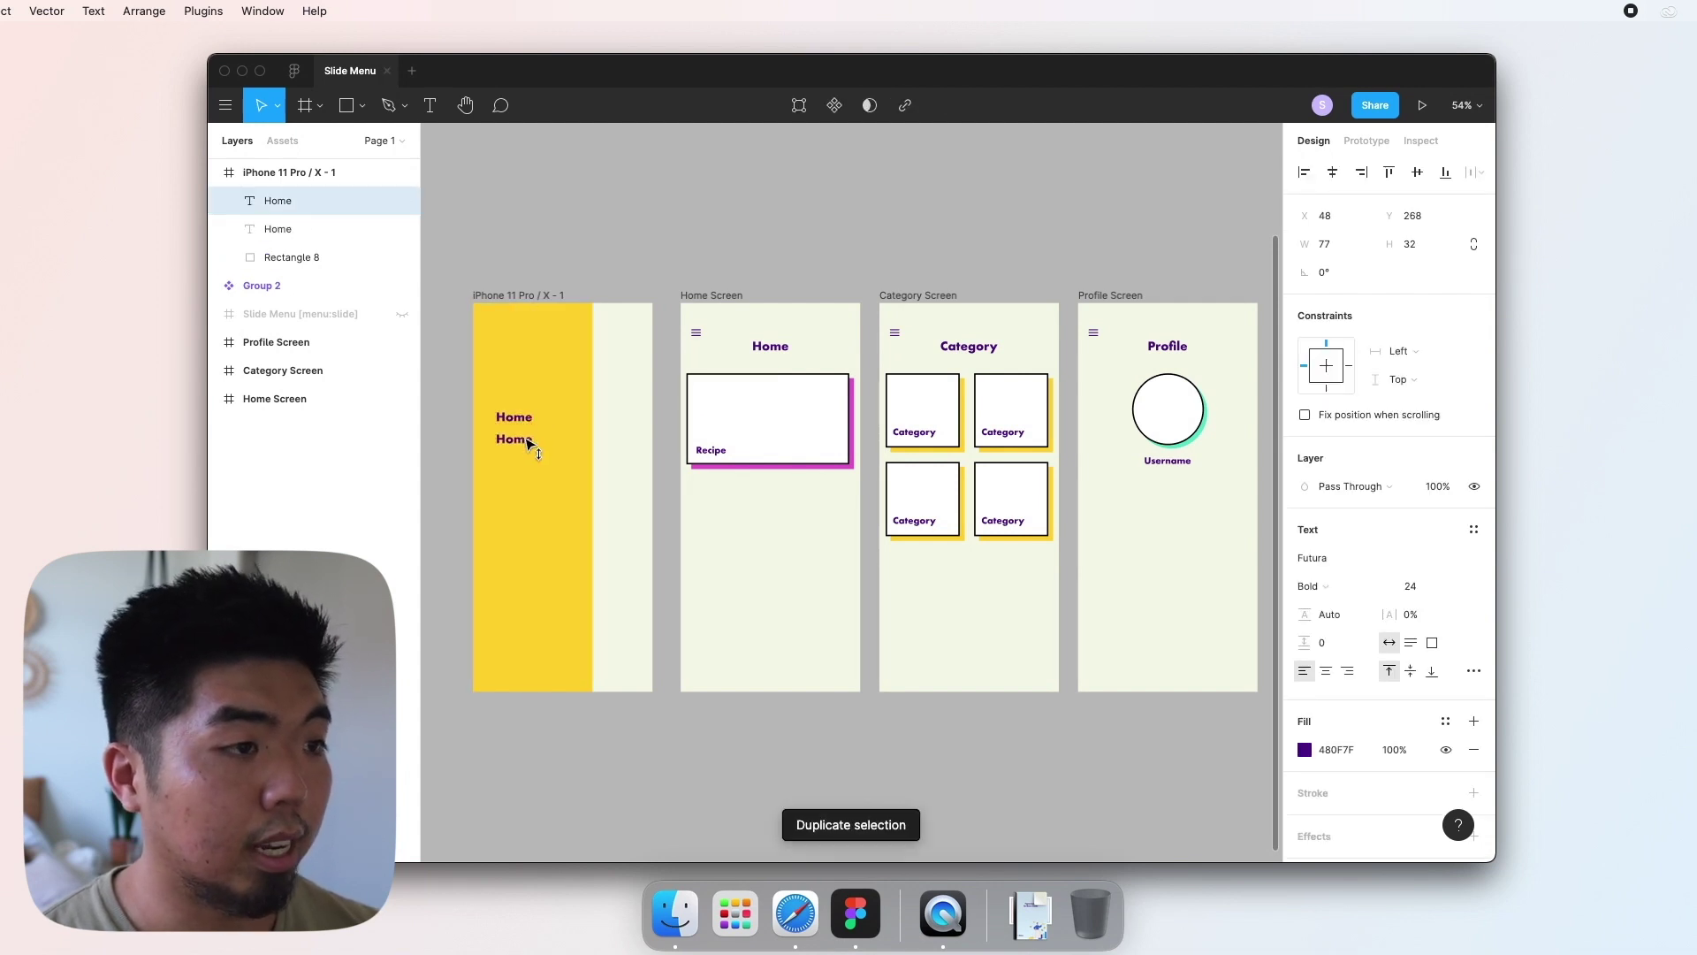
key(super+d)
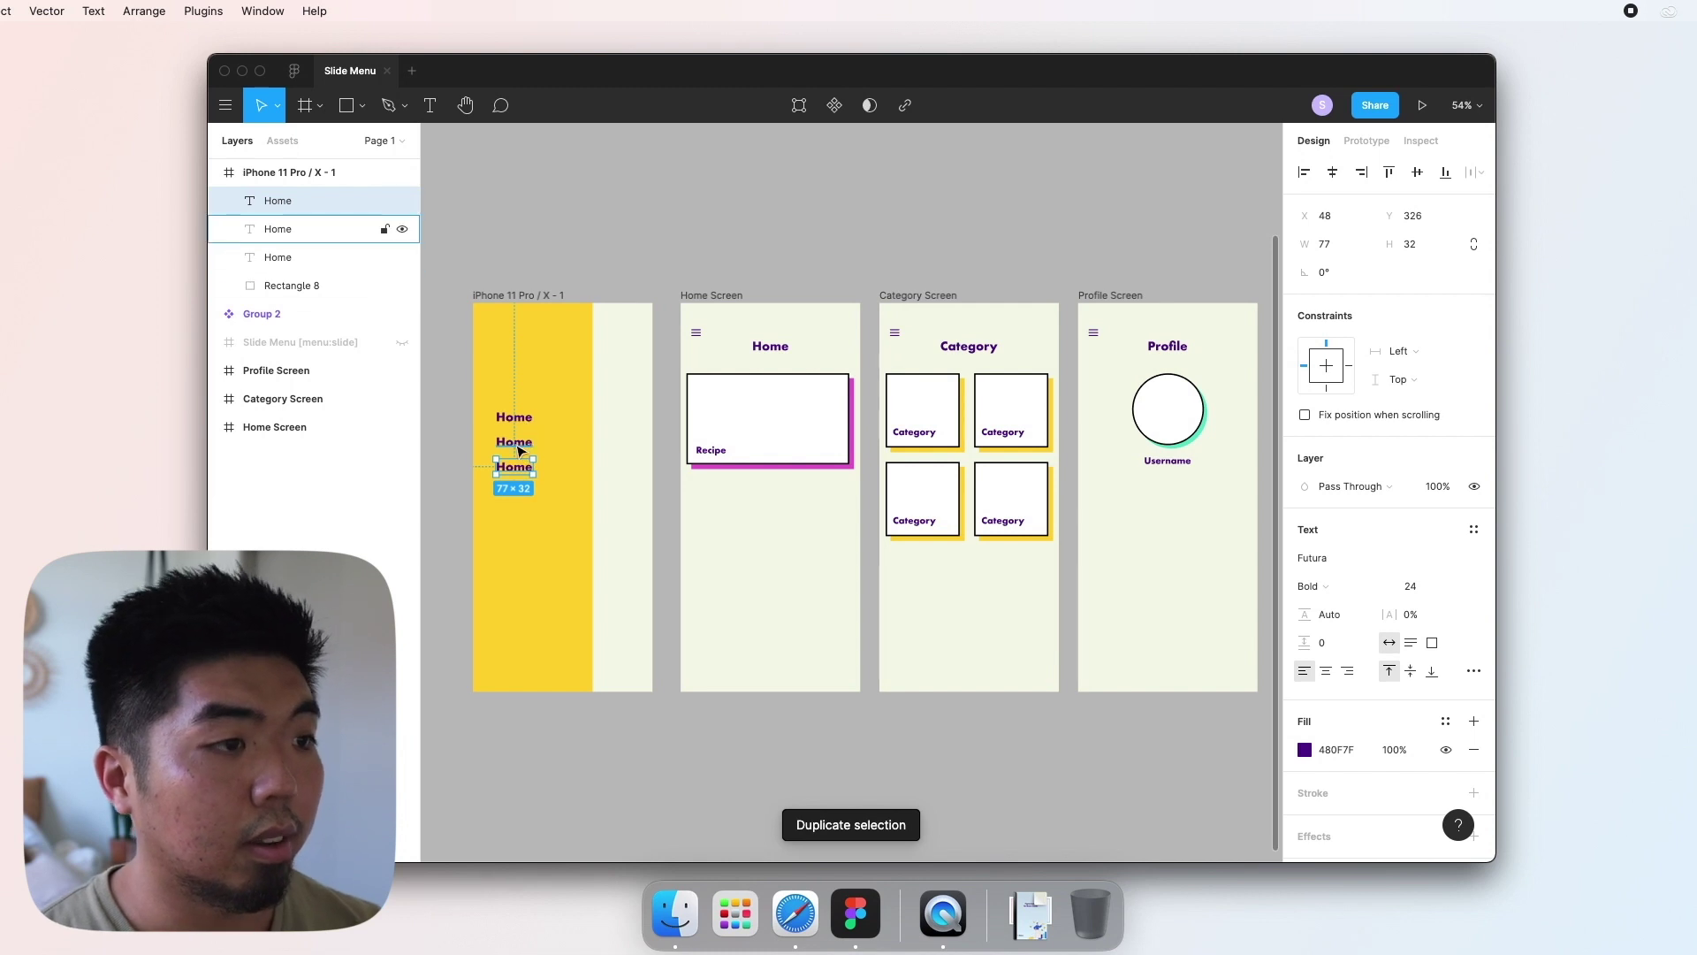
double_click(516, 442)
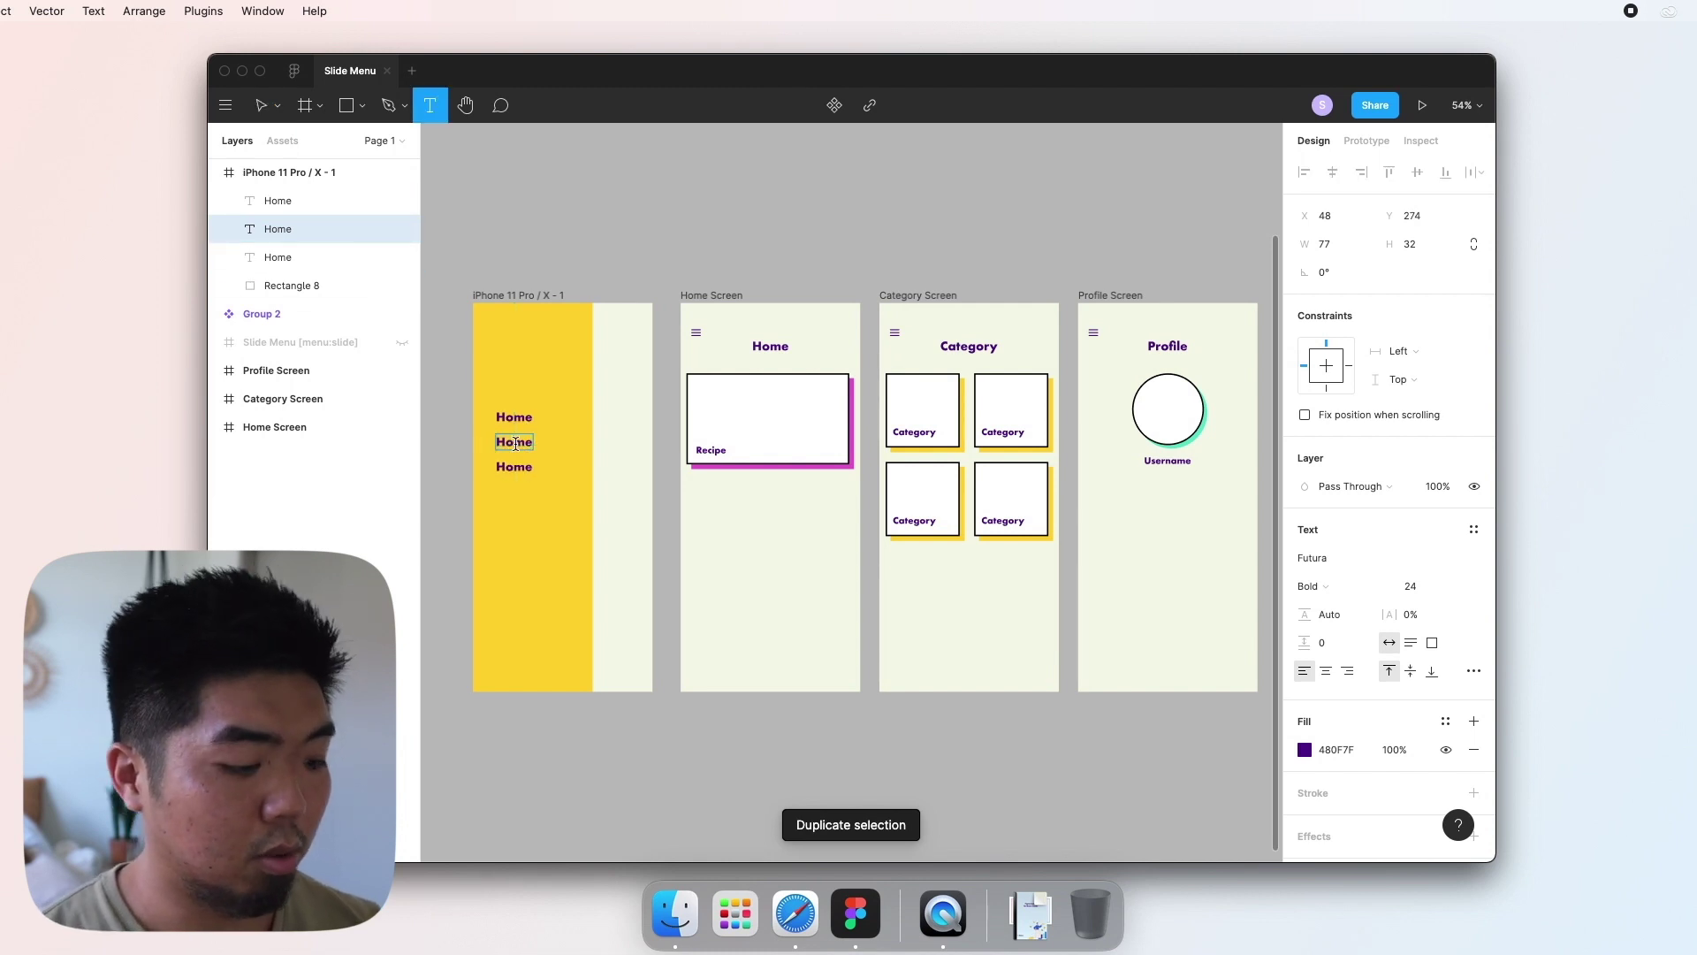
text(ca)
key(BackSpace)
key(BackSpace)
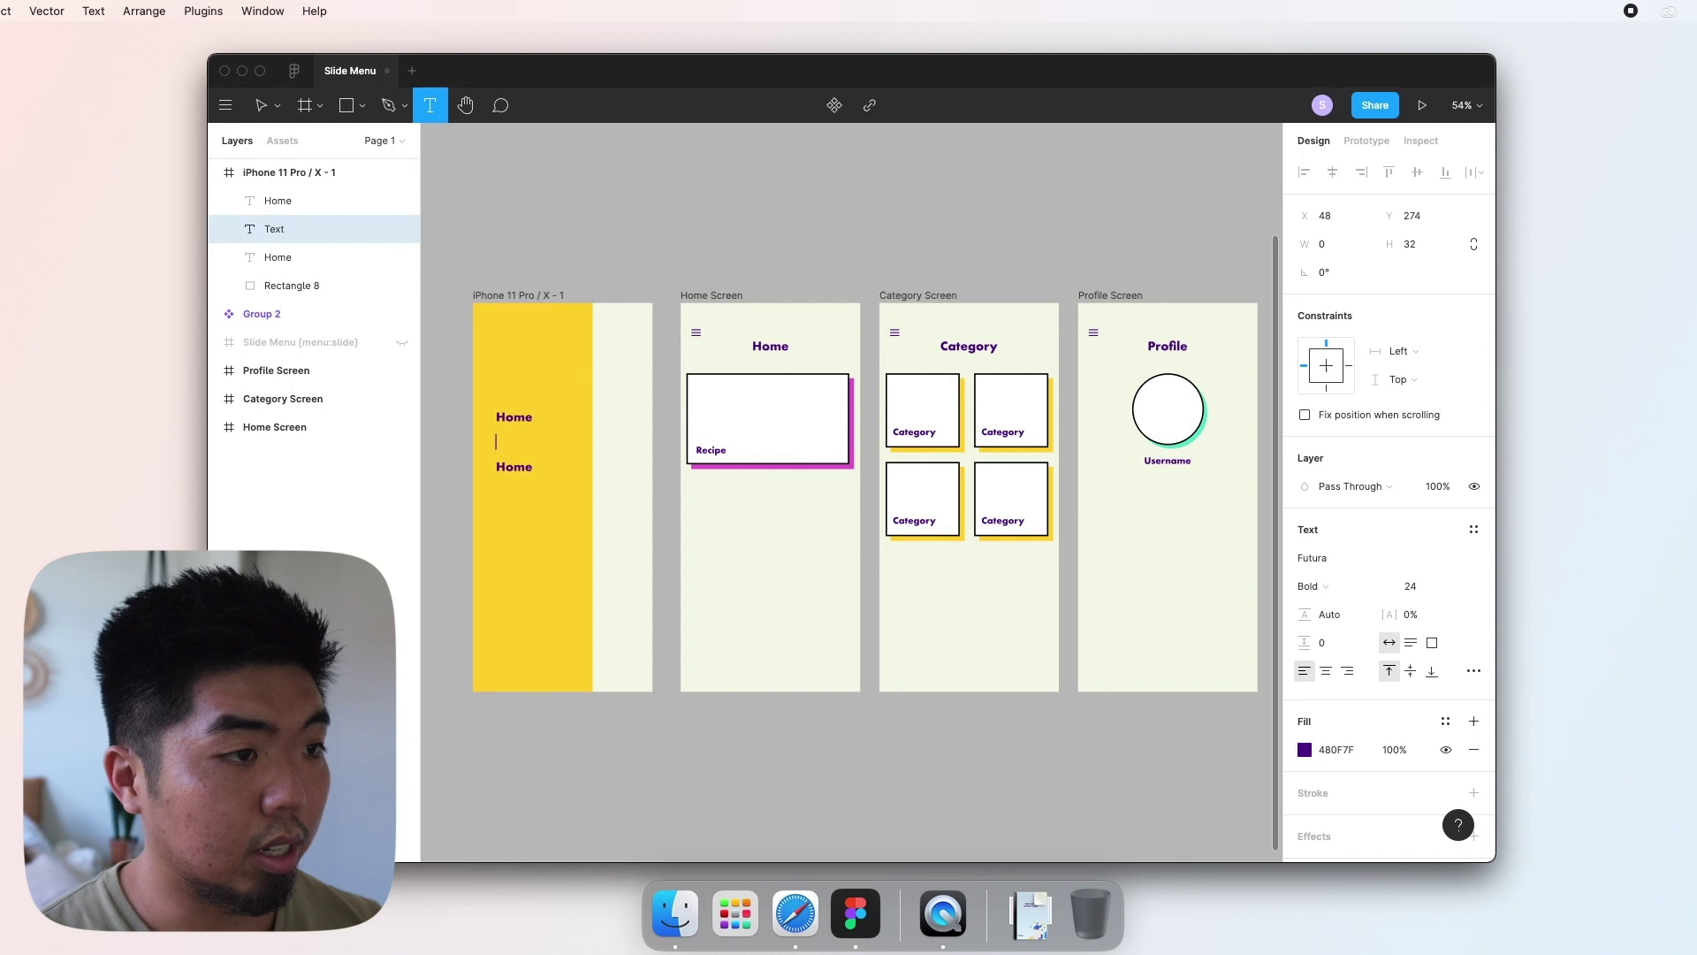
text(Category)
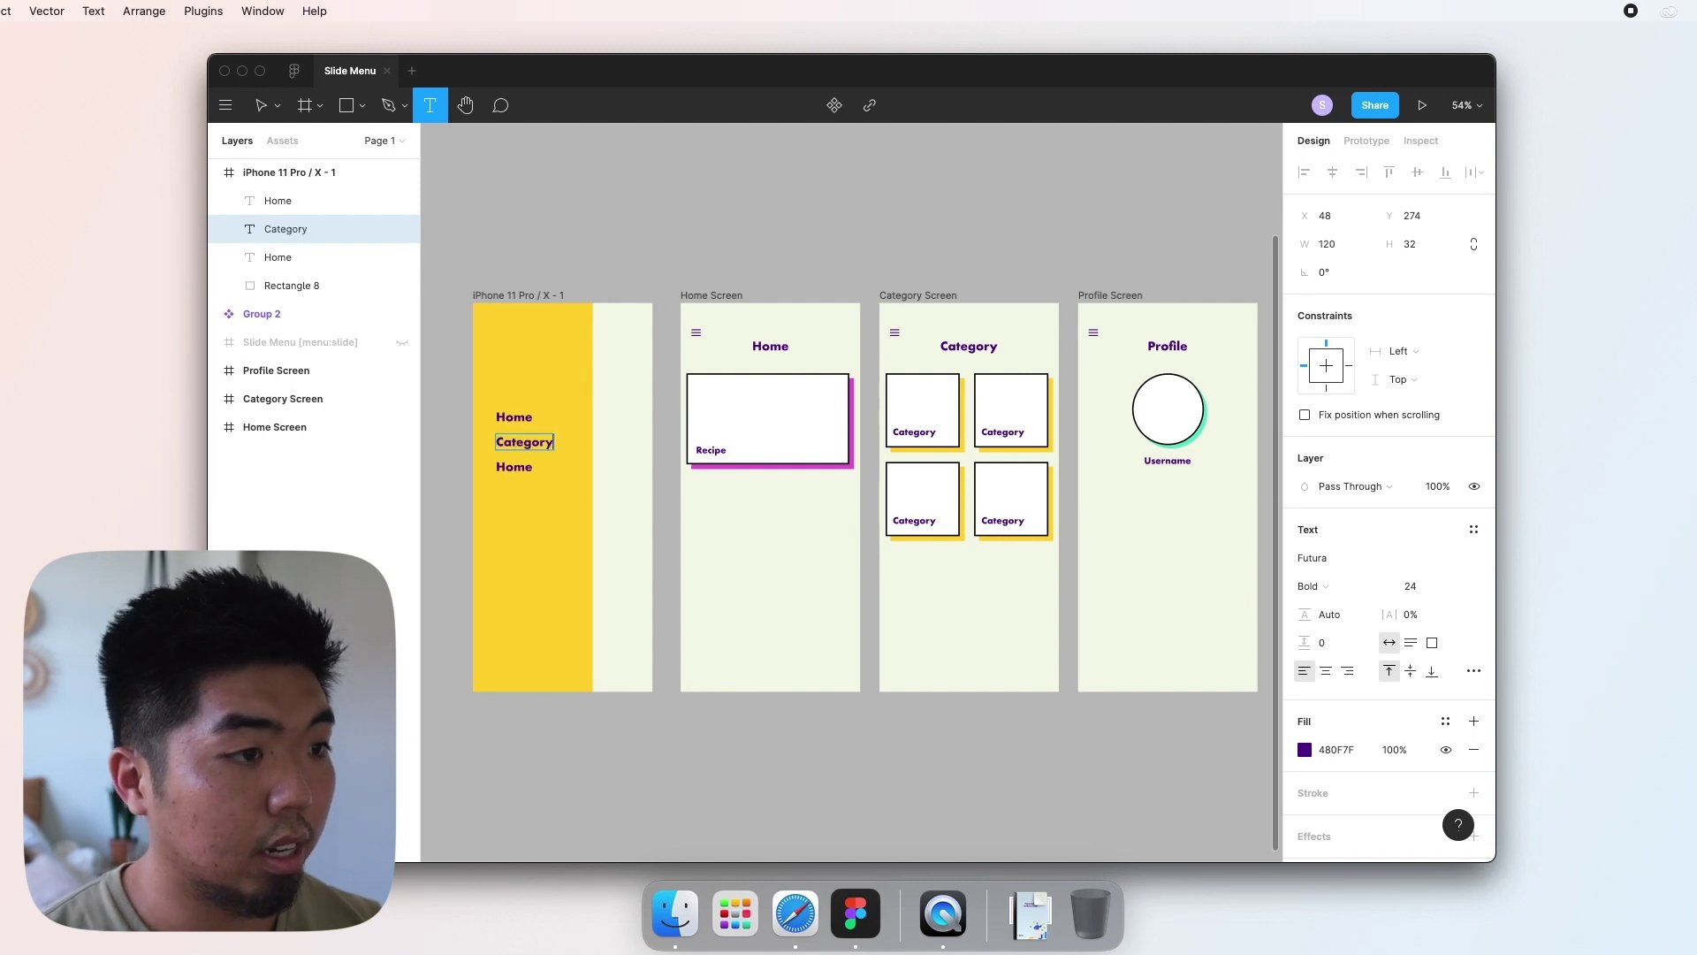
Step: Change the bottom label to 'Profile'
double_click(520, 469)
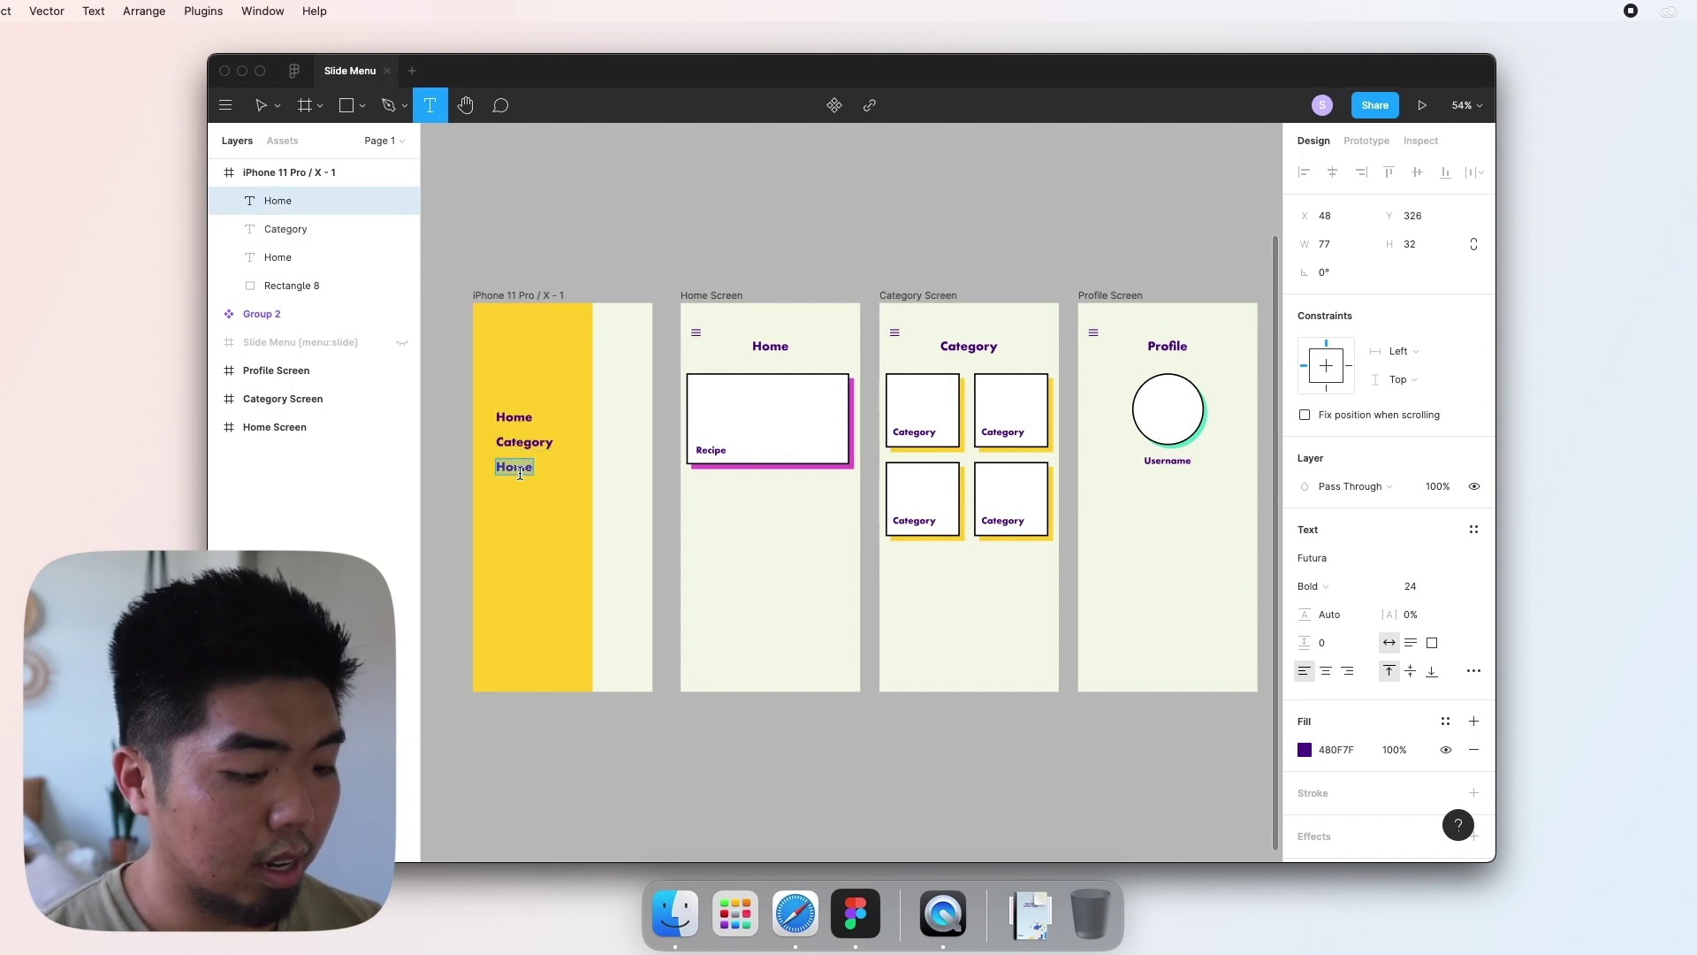
text(profi)
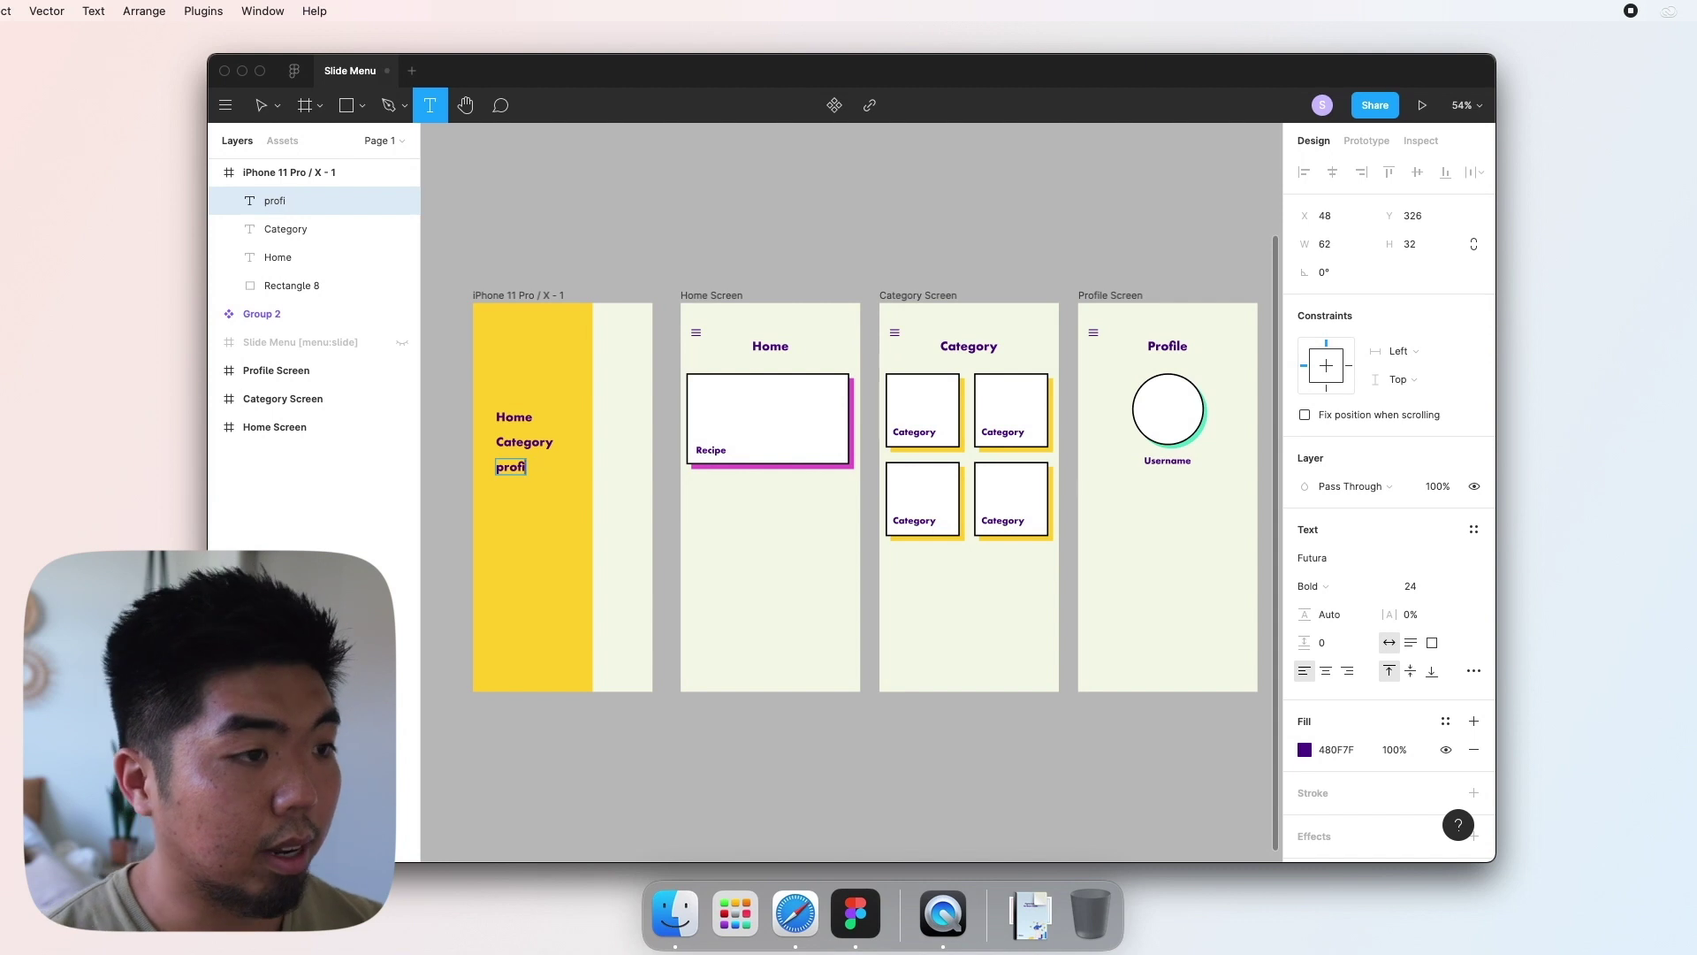
key(BackSpace)
key(BackSpace)
key(BackSpace)
key(BackSpace)
key(BackSpace)
text(Profile)
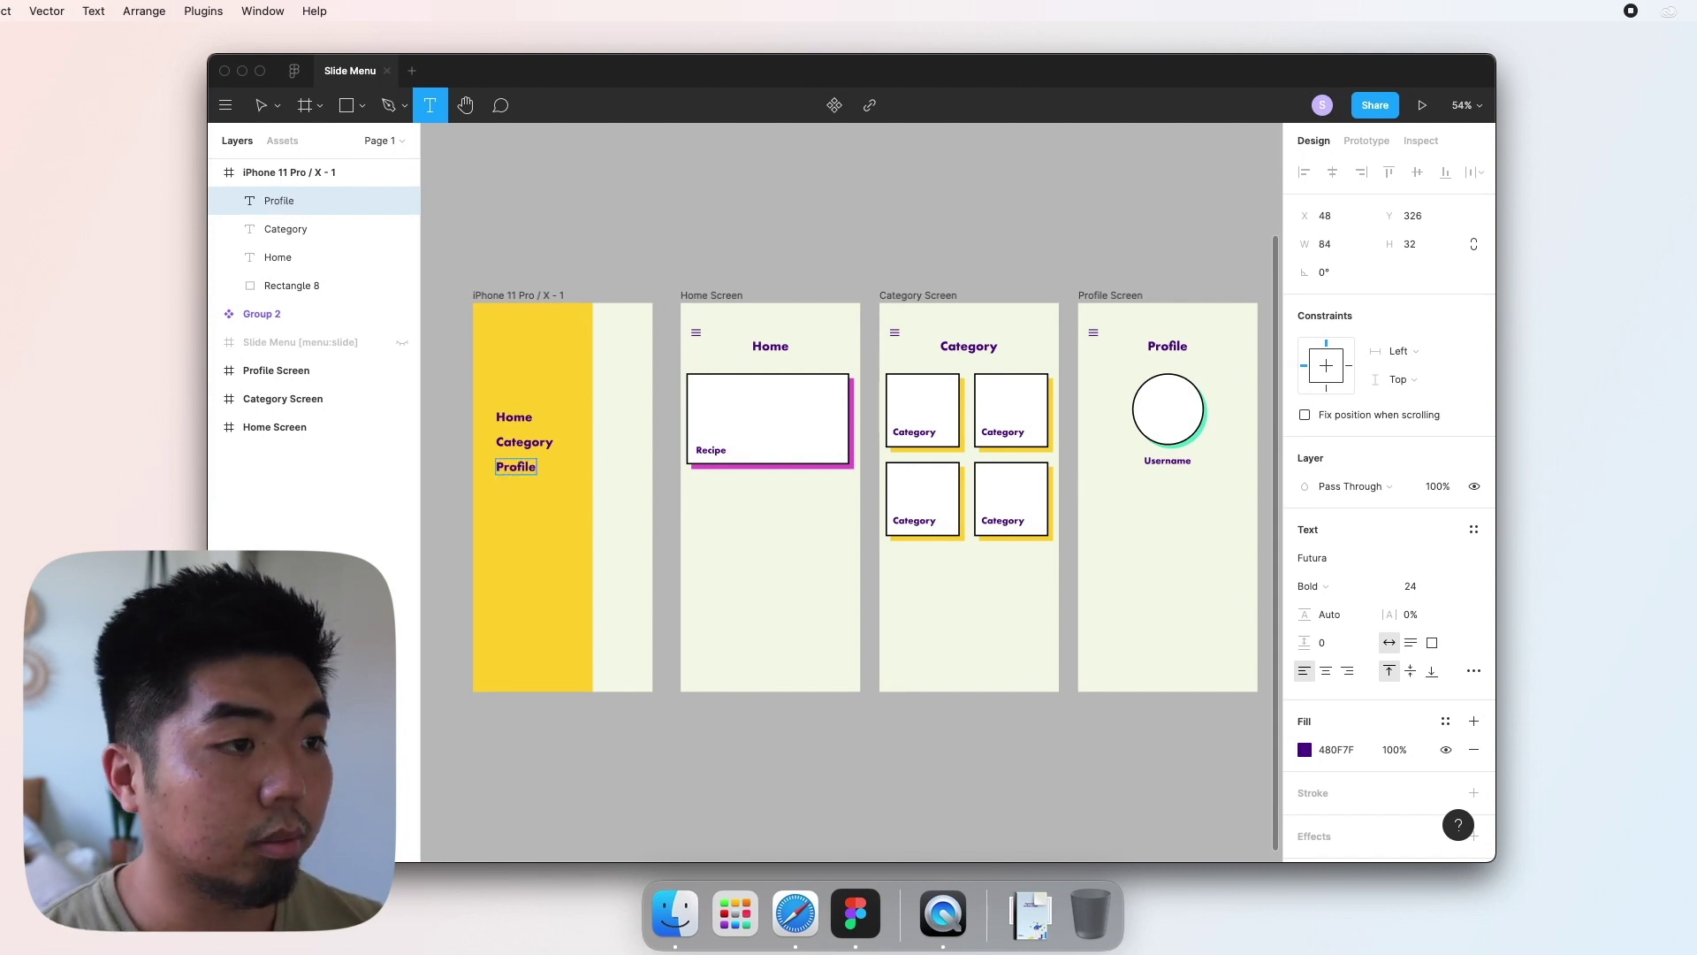
key(Escape)
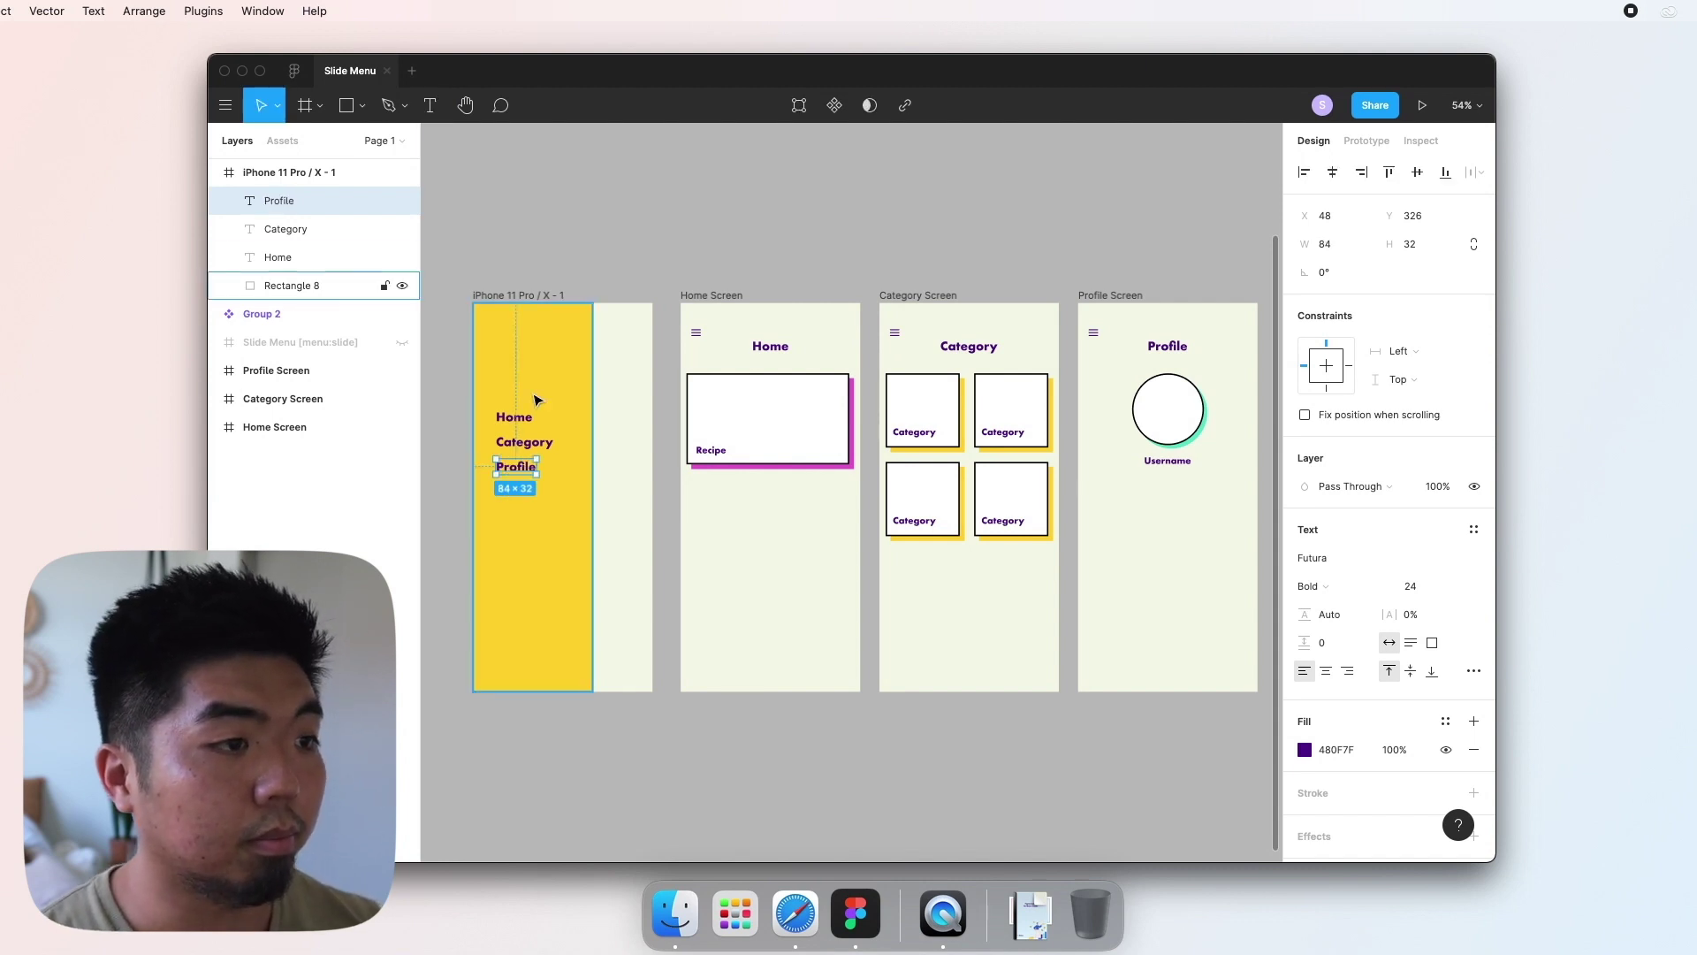
Step: Copy the carrot logo from Slide Menu's Menu container and paste it into iPhone 11 Pro / X - 1
click(587, 265)
right_click(612, 237)
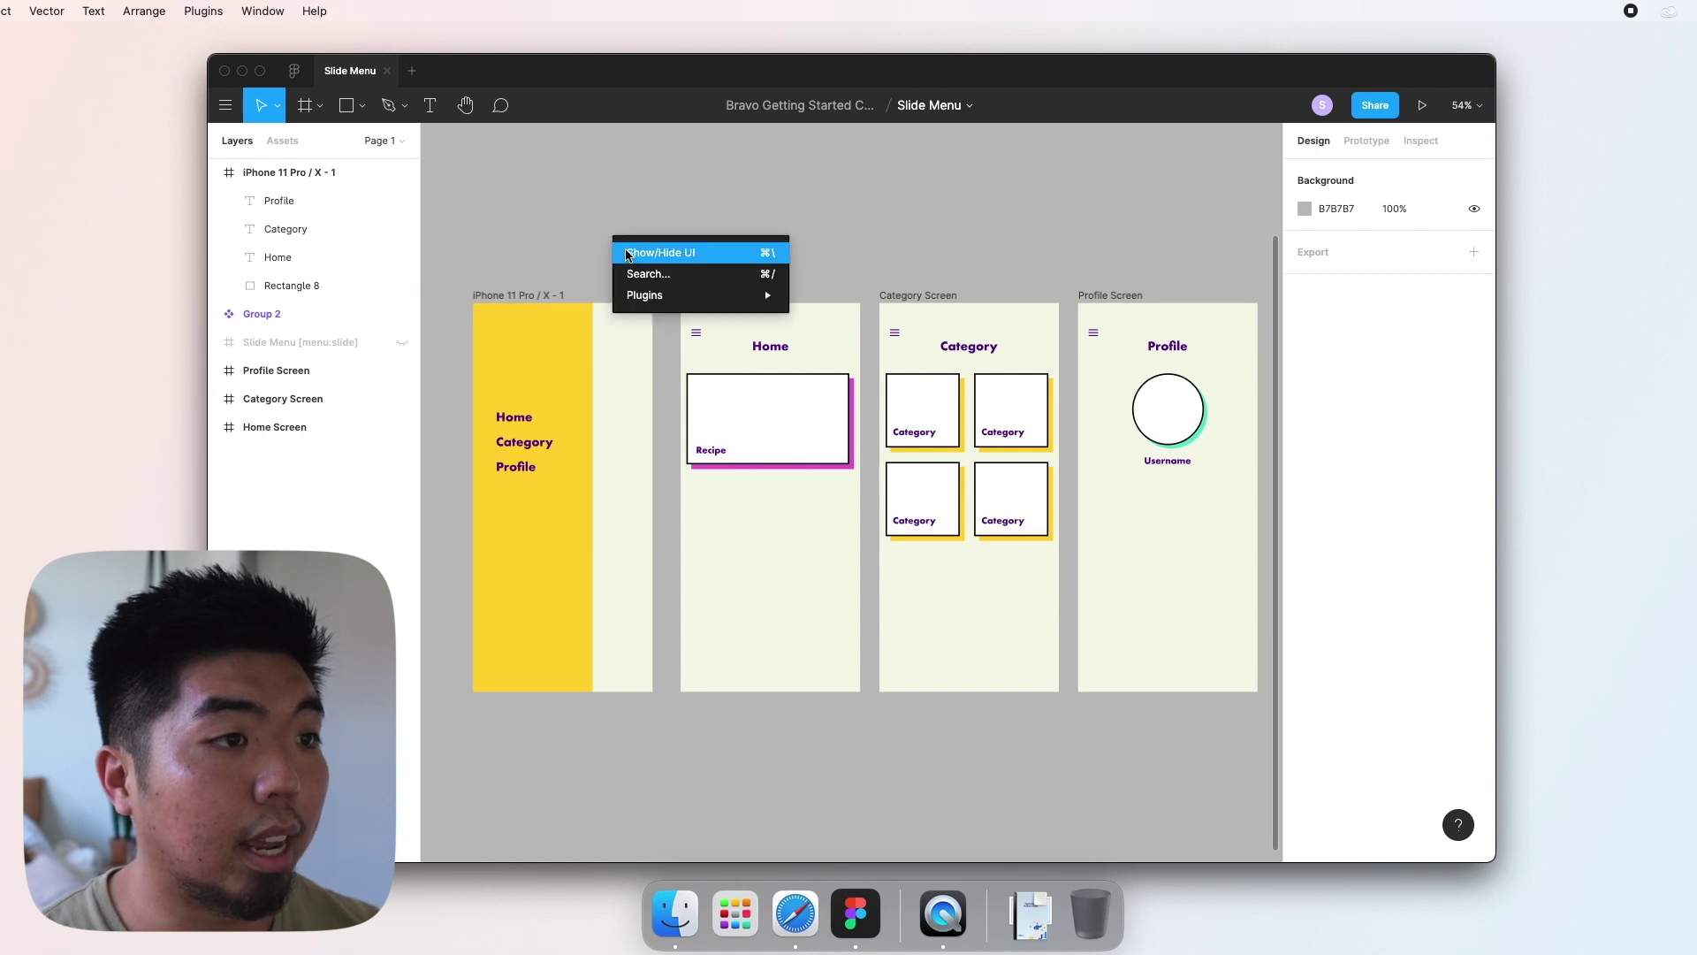
click(246, 350)
click(215, 342)
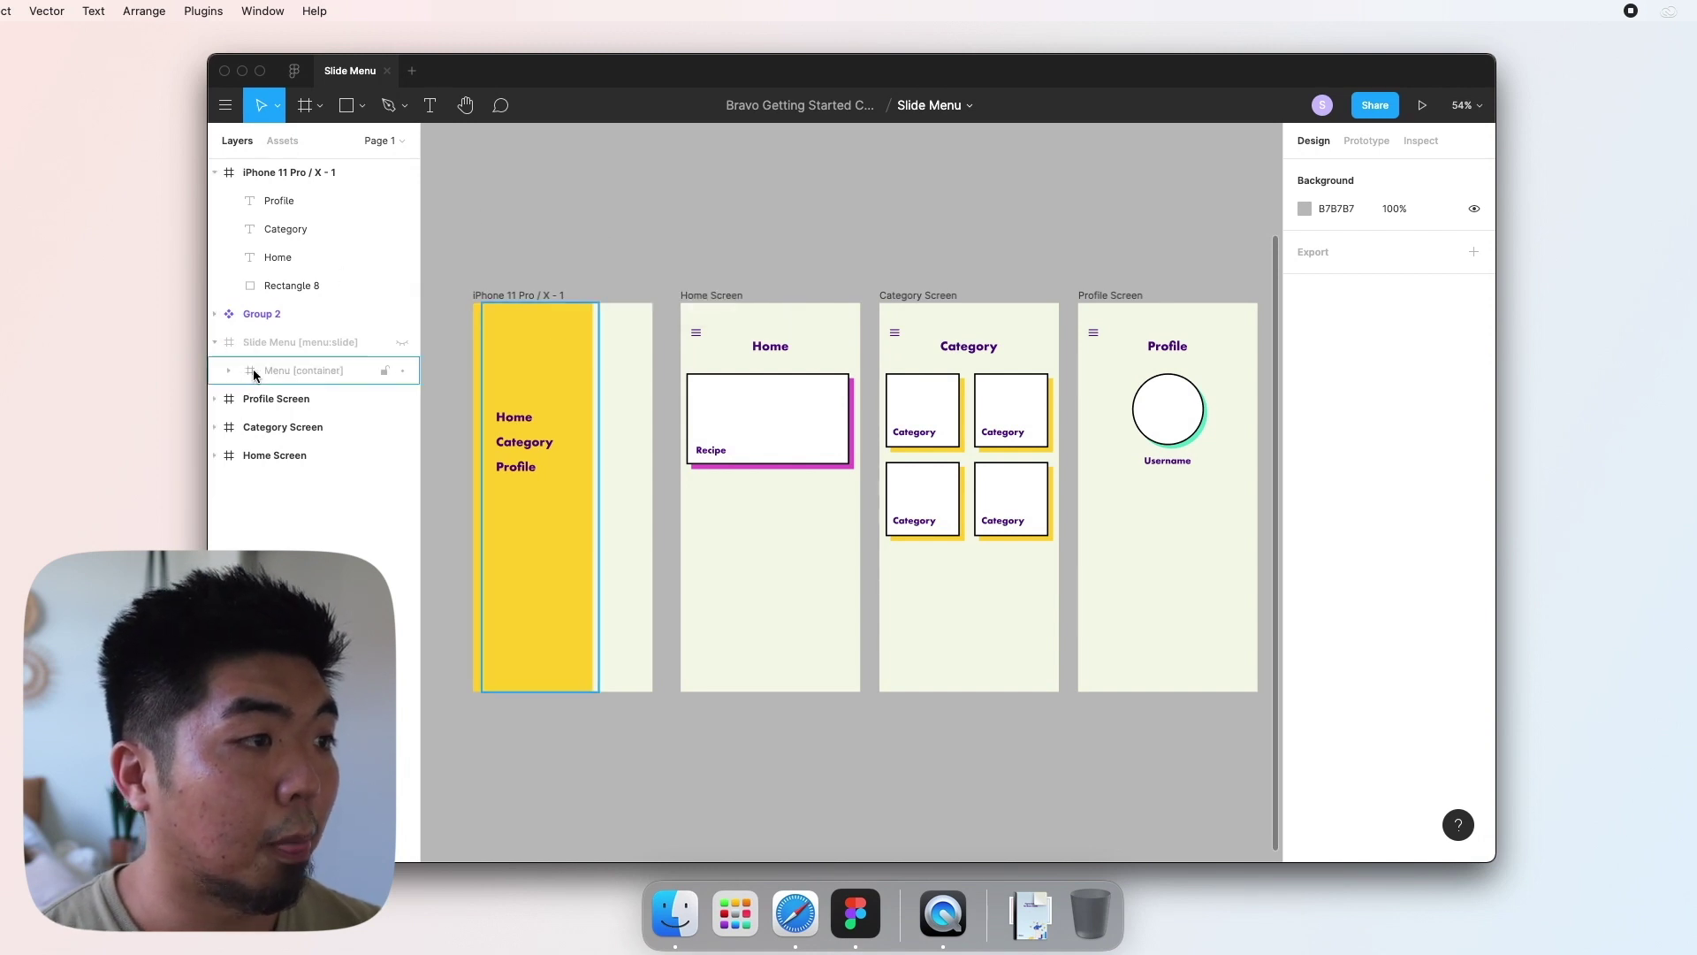
click(230, 370)
click(278, 399)
click(215, 342)
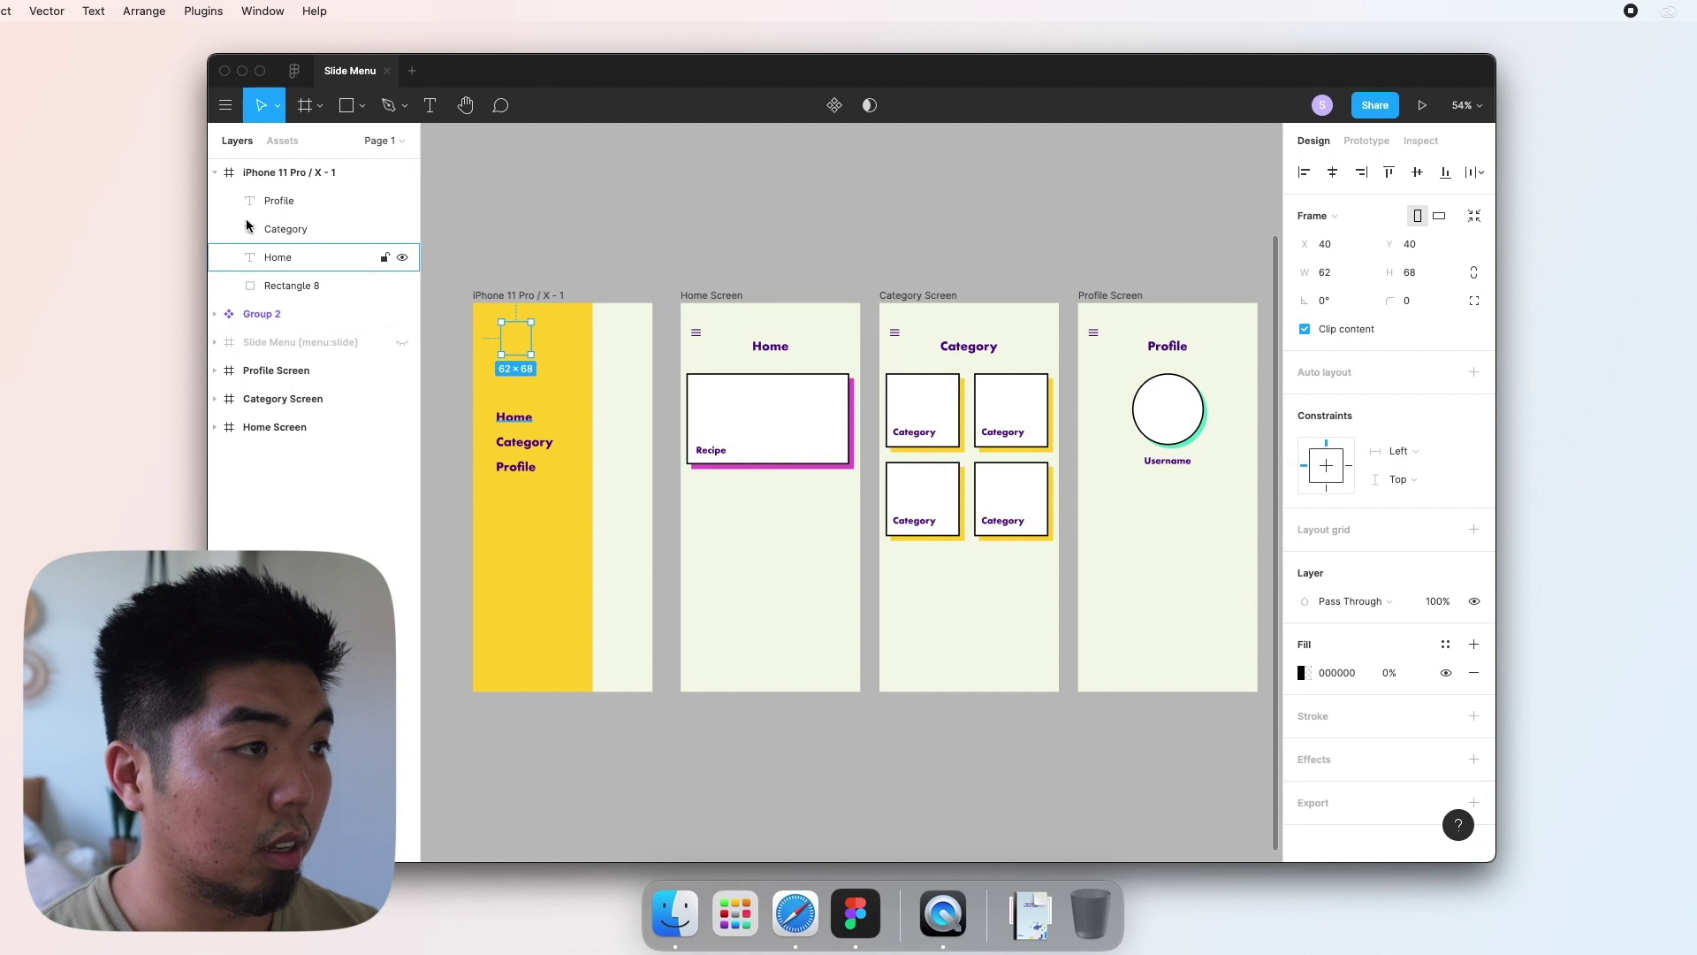
click(257, 183)
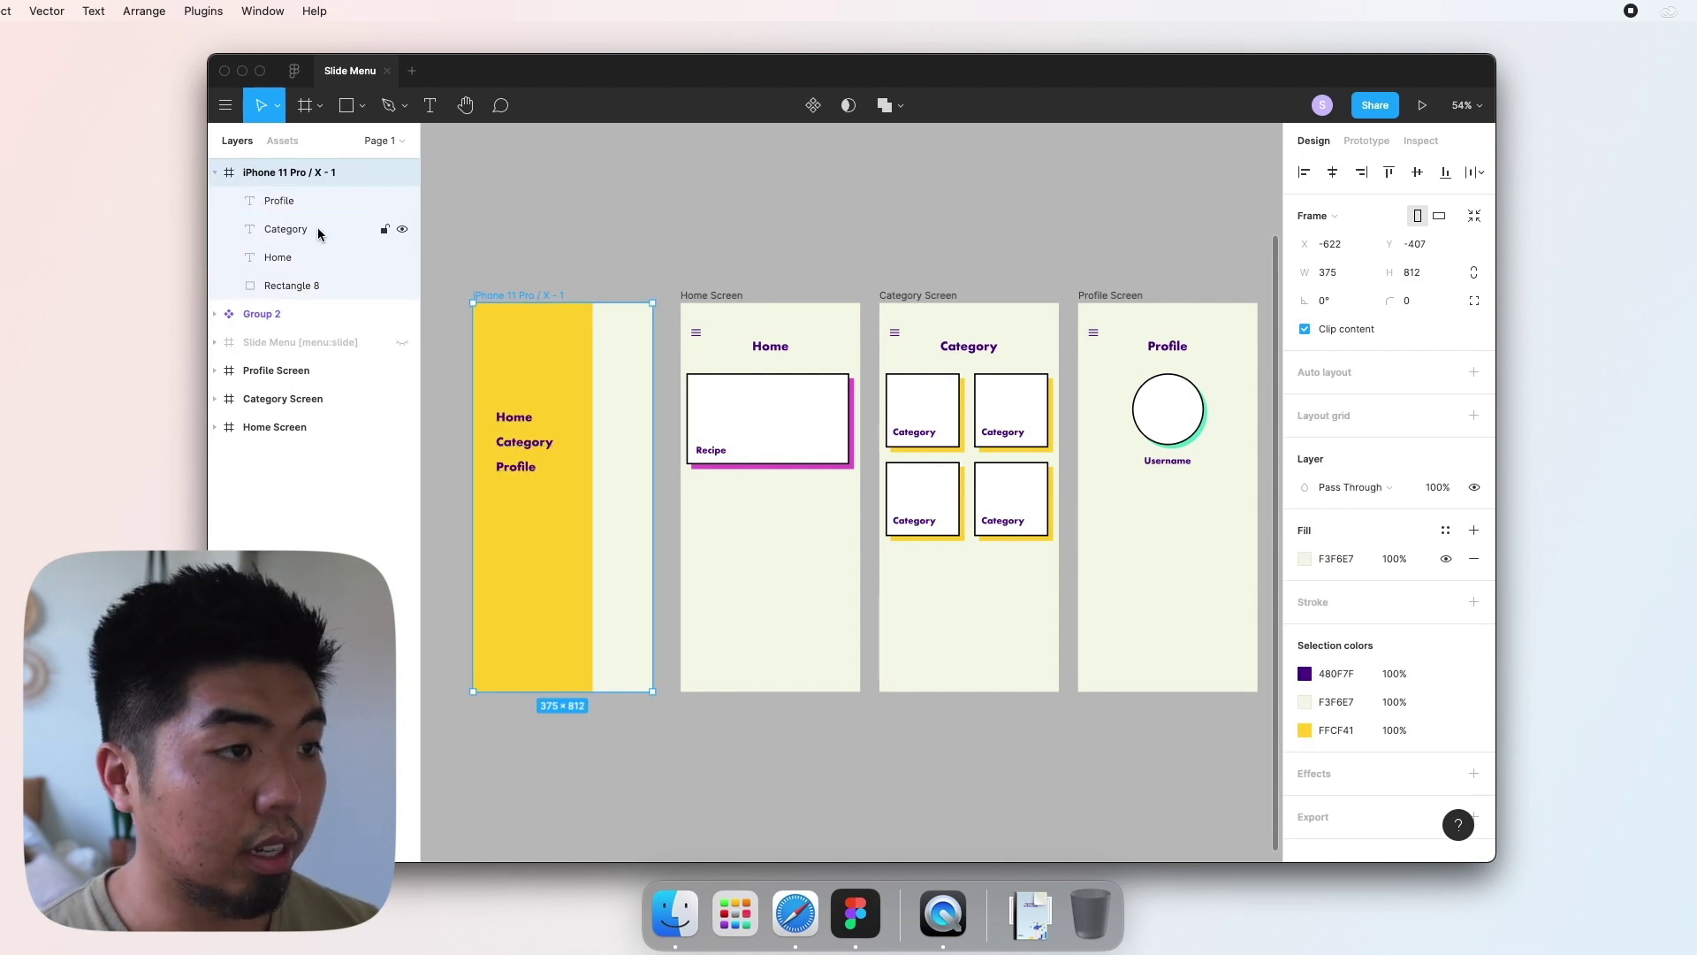
key(super+v)
click(513, 244)
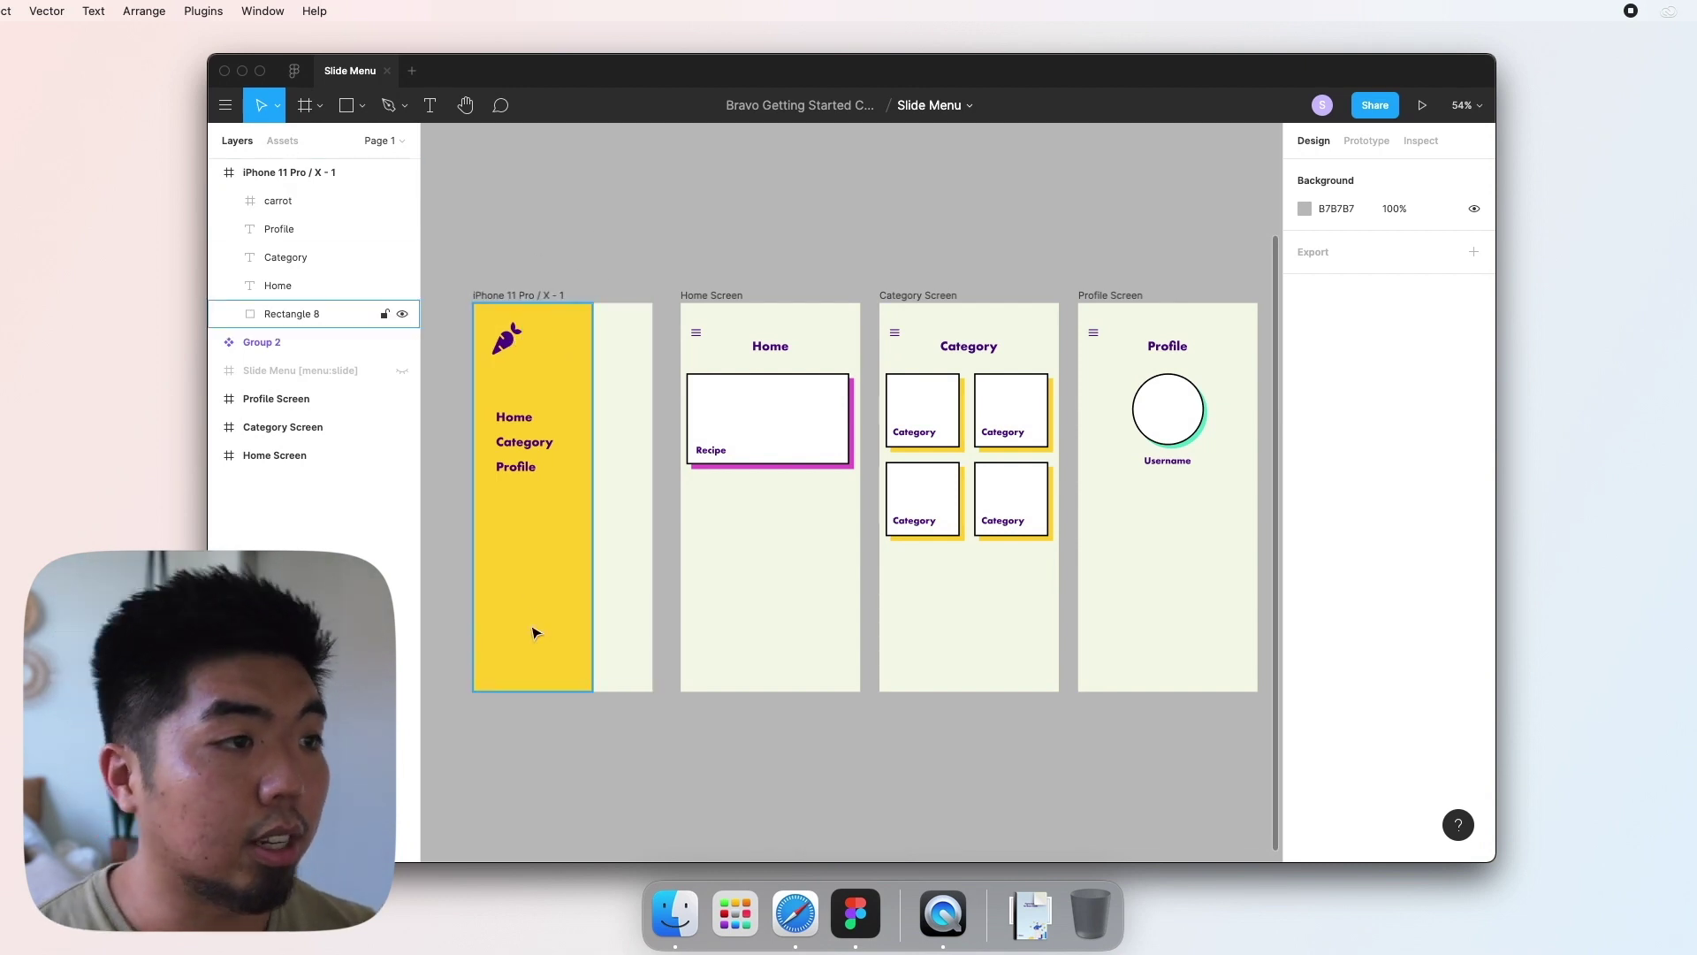
double_click(526, 298)
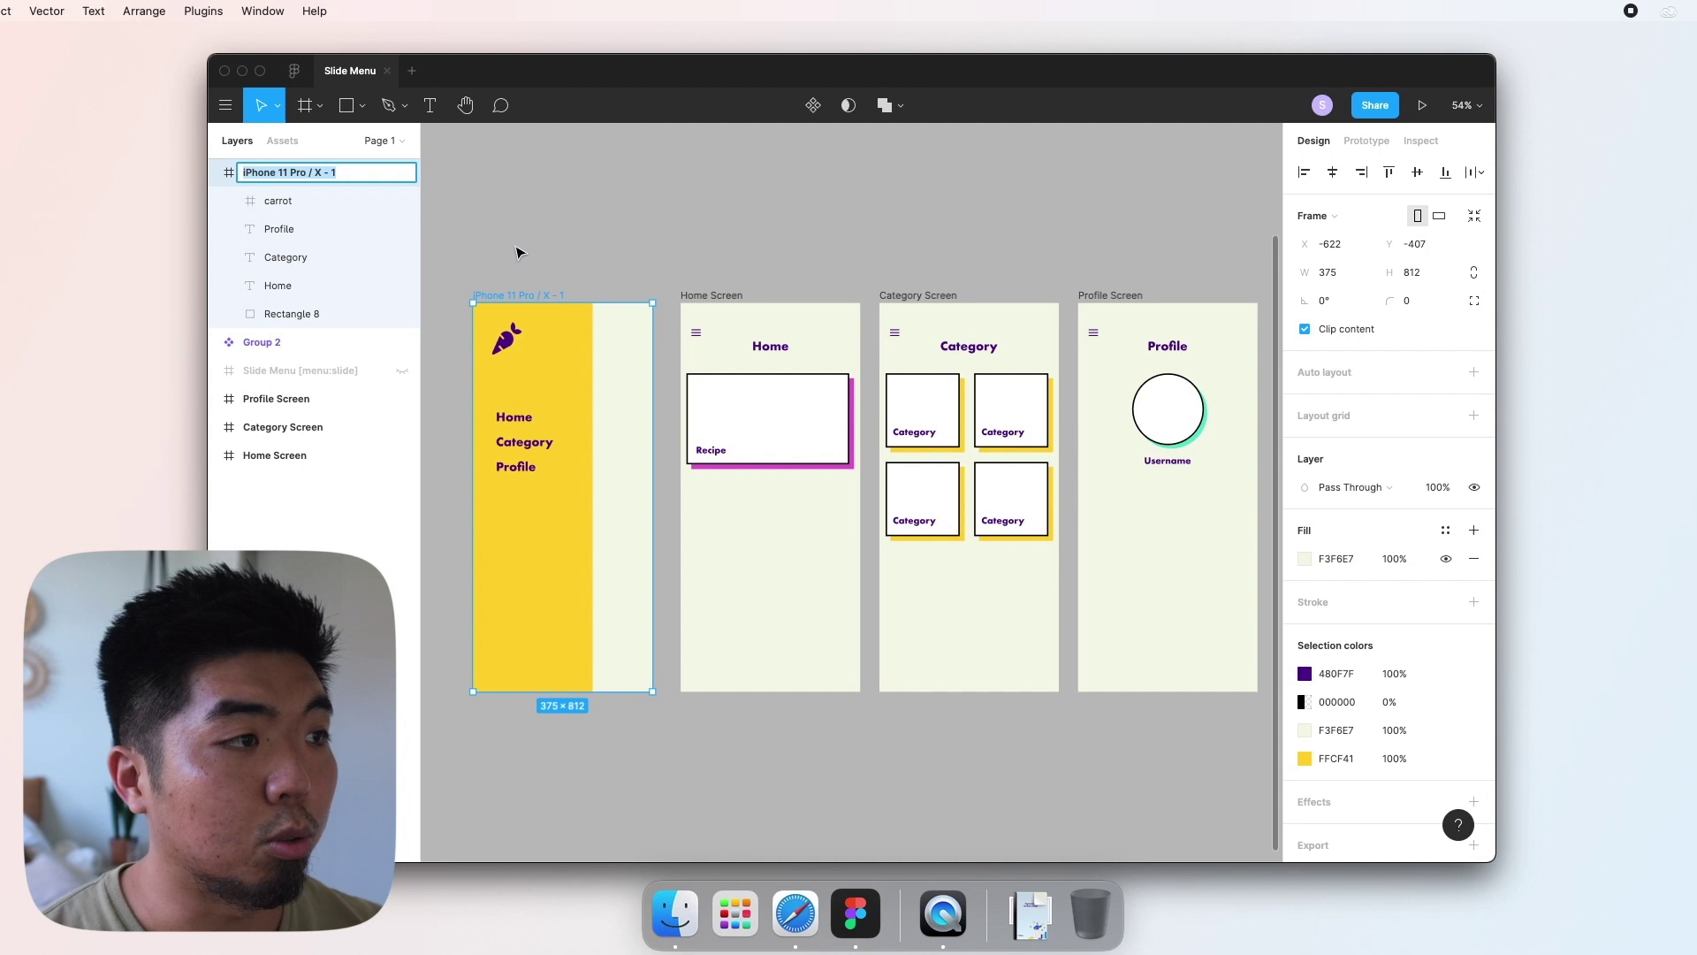
Step: Name the new phone frame '[menu:slide]'
text([menu:slide)
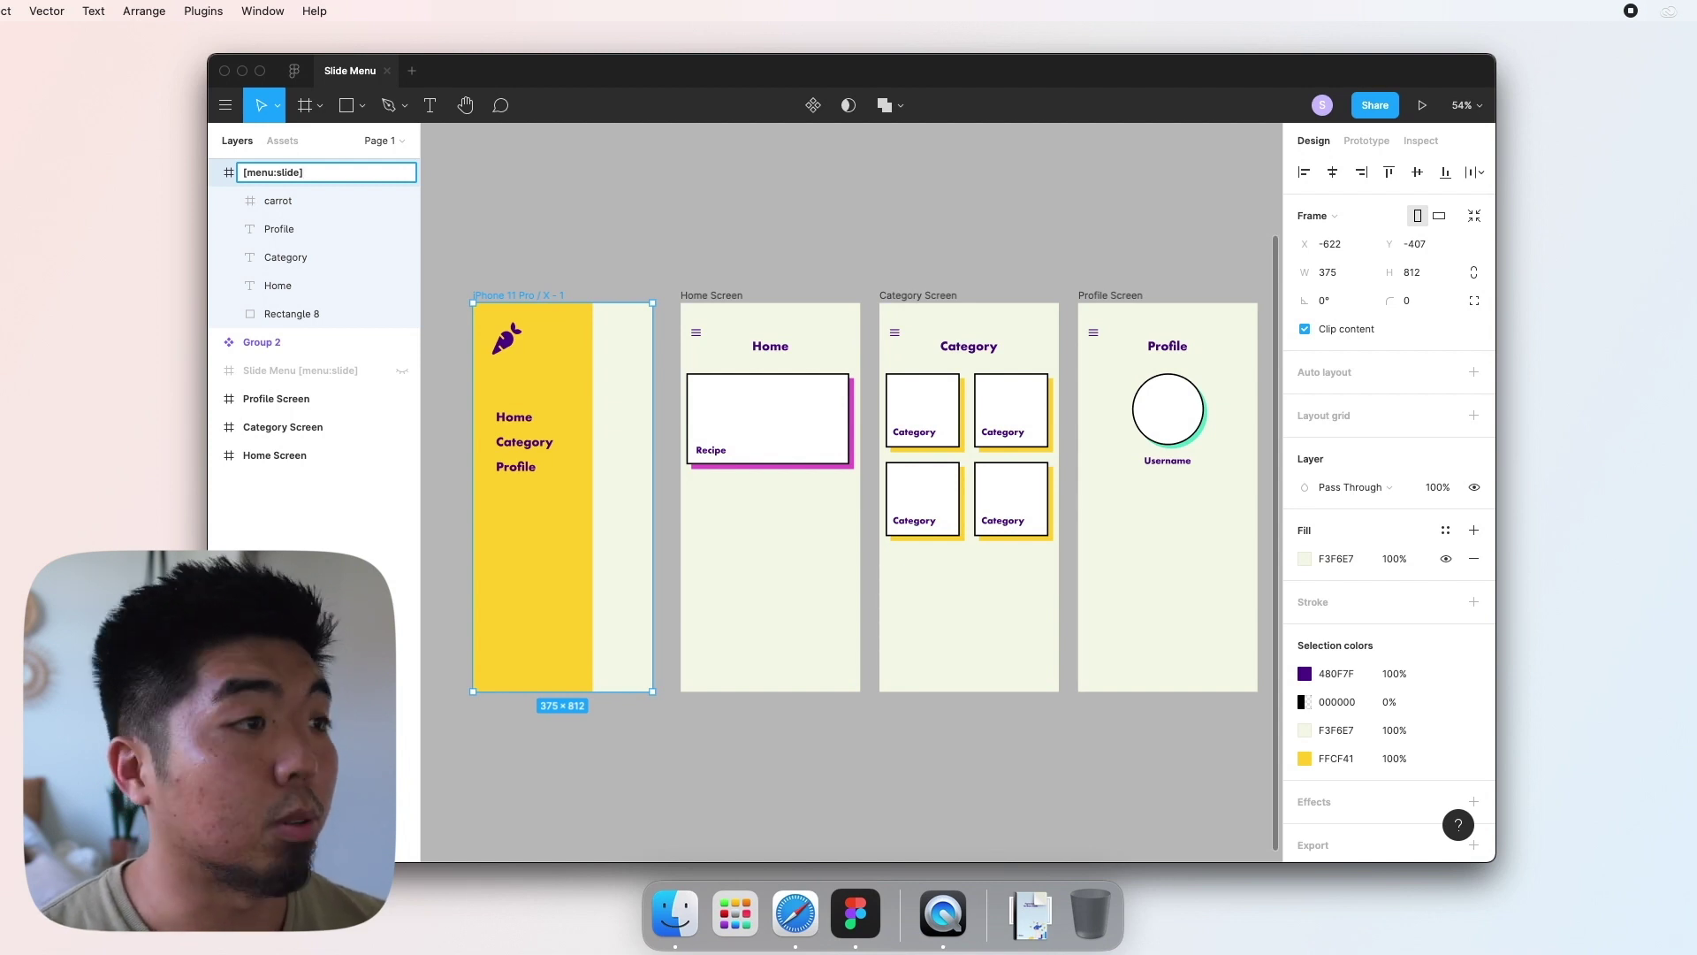
key(Return)
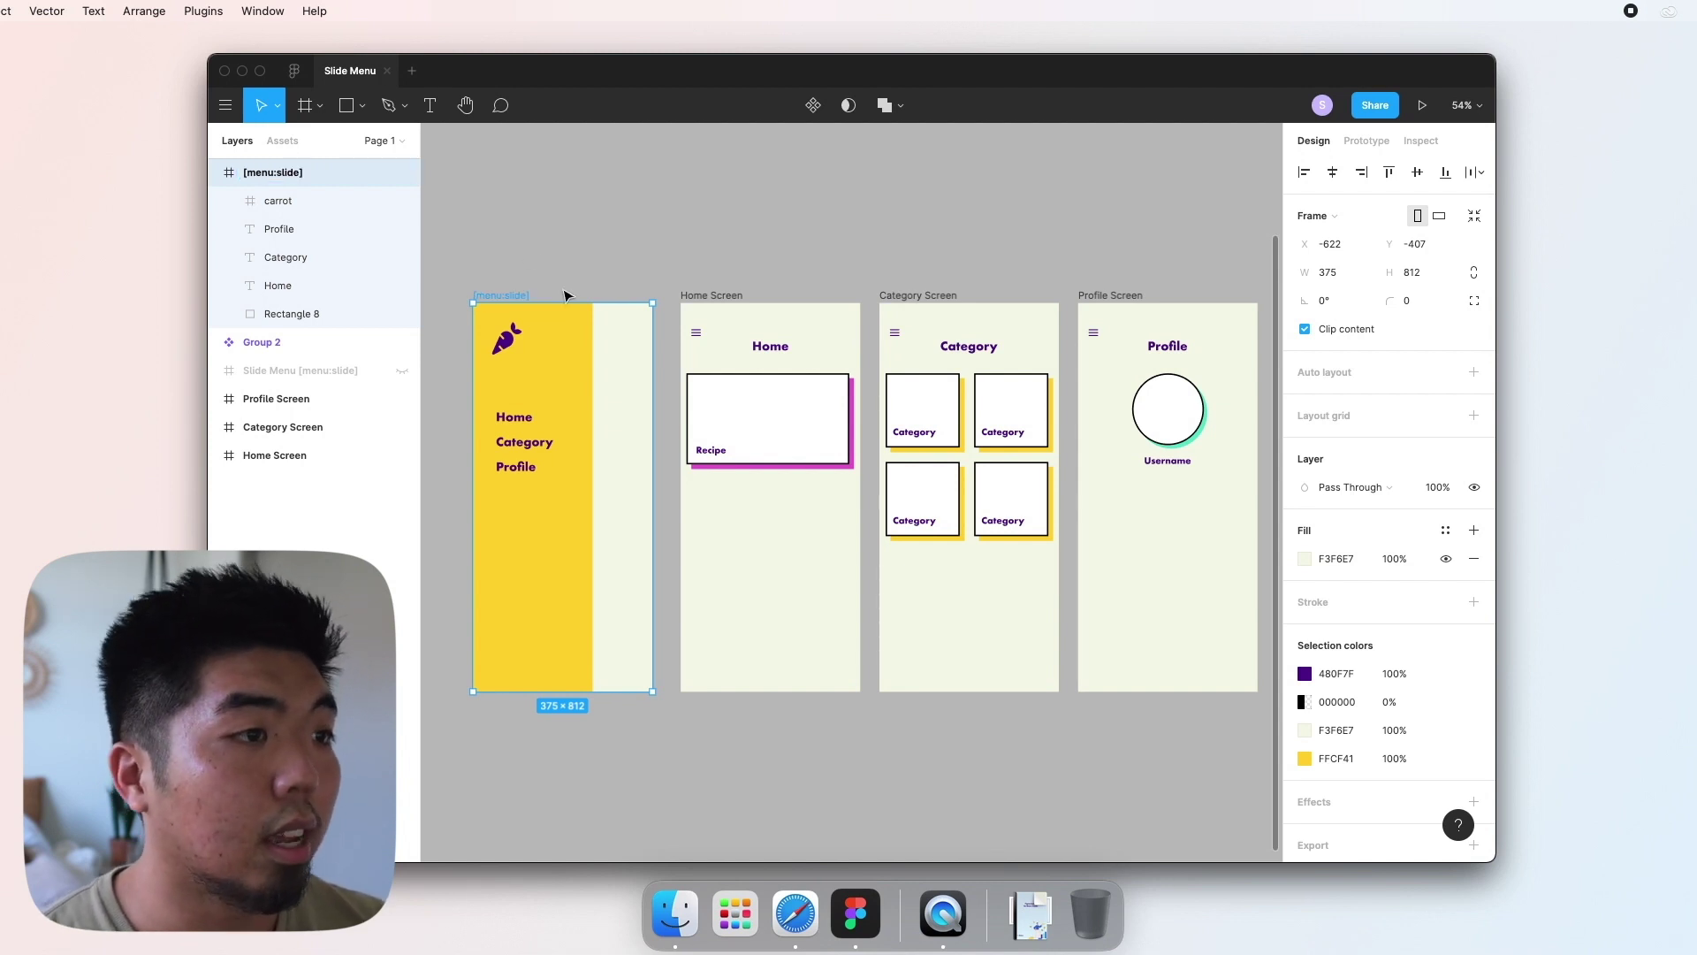
click(544, 247)
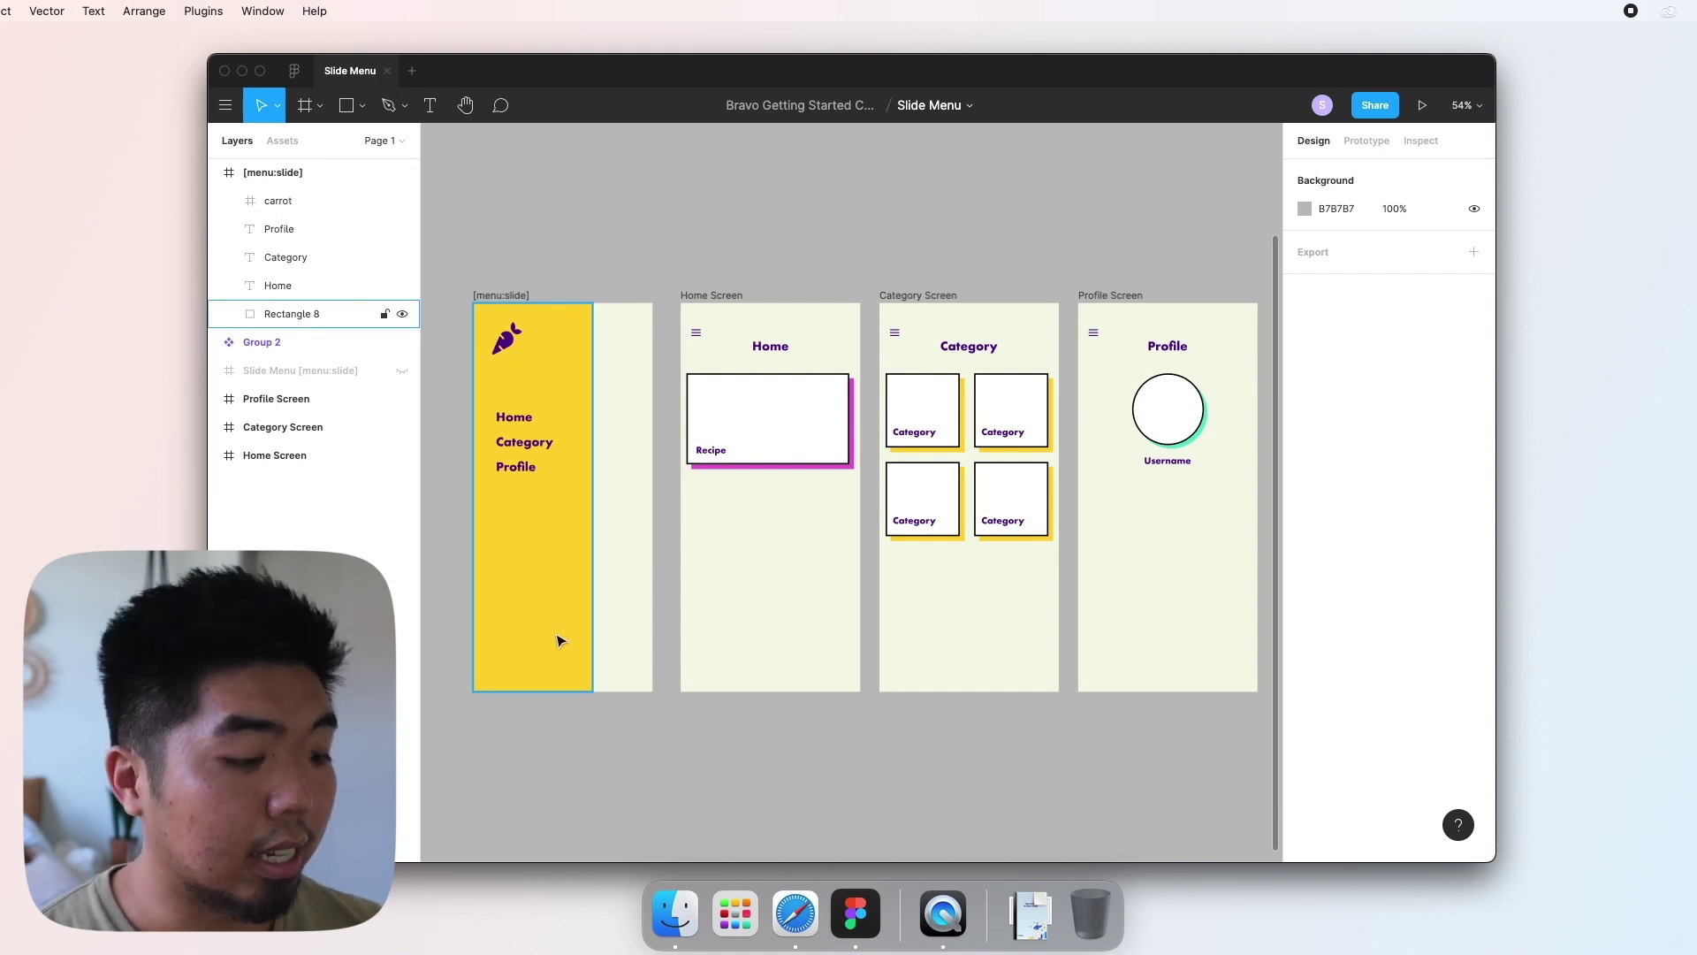
Step: Draw a 250×812 frame over the yellow panel and name it '[container]'
key(f)
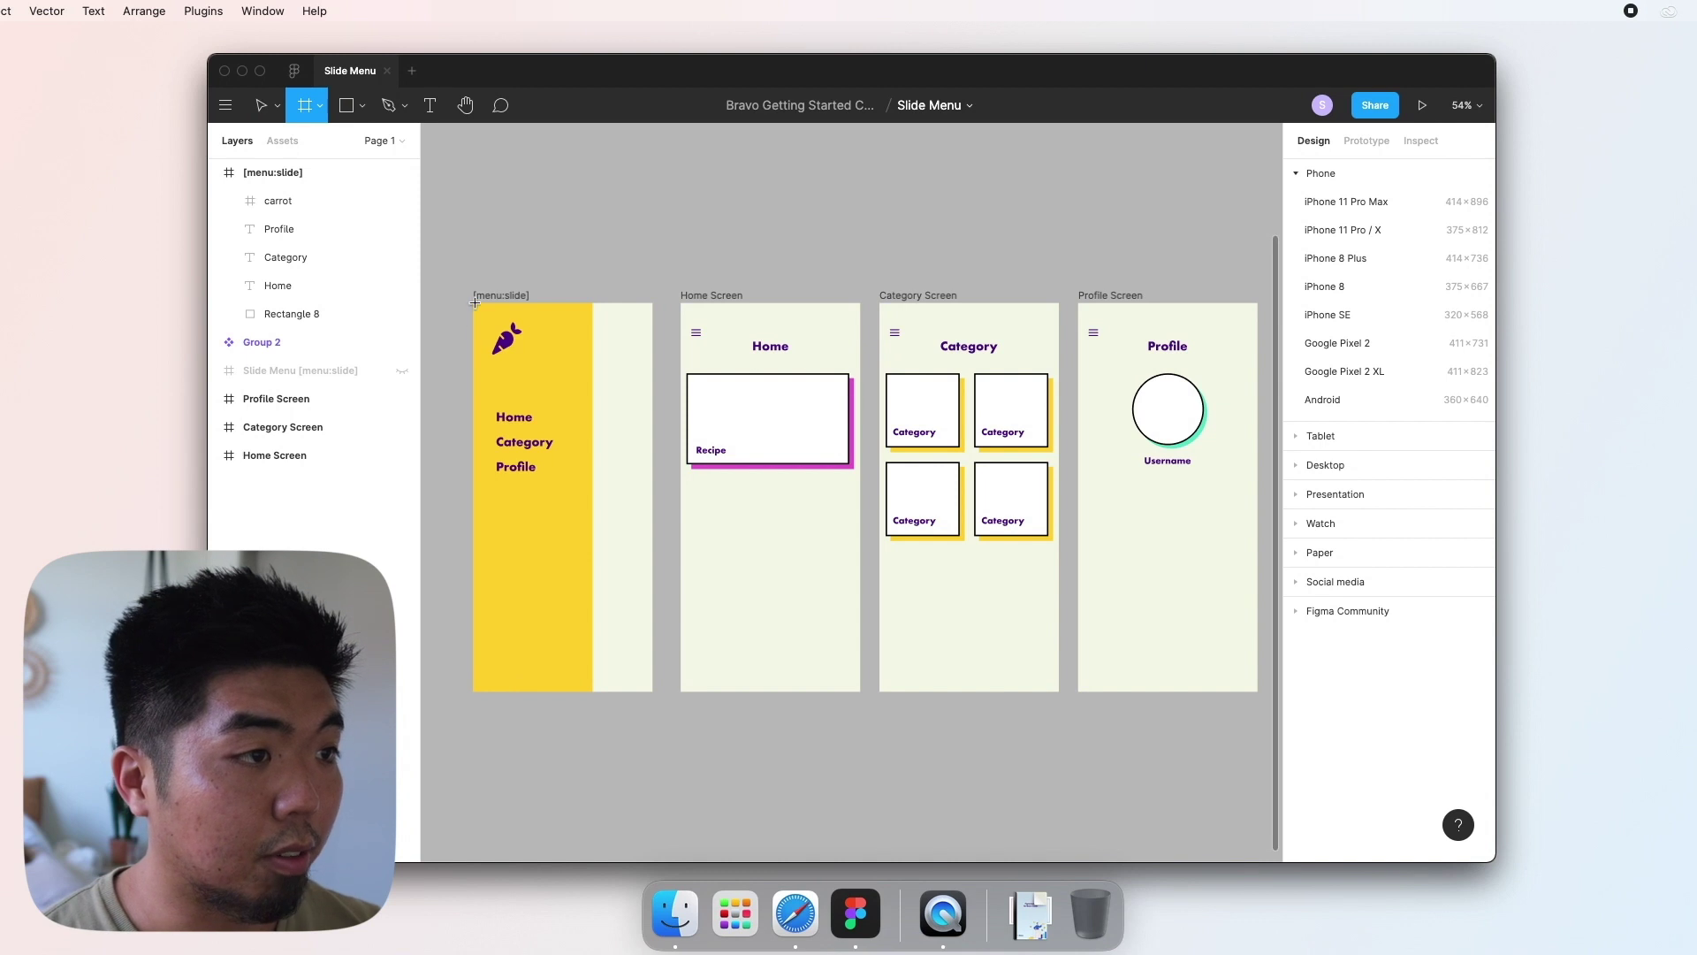
drag(473, 302, 592, 692)
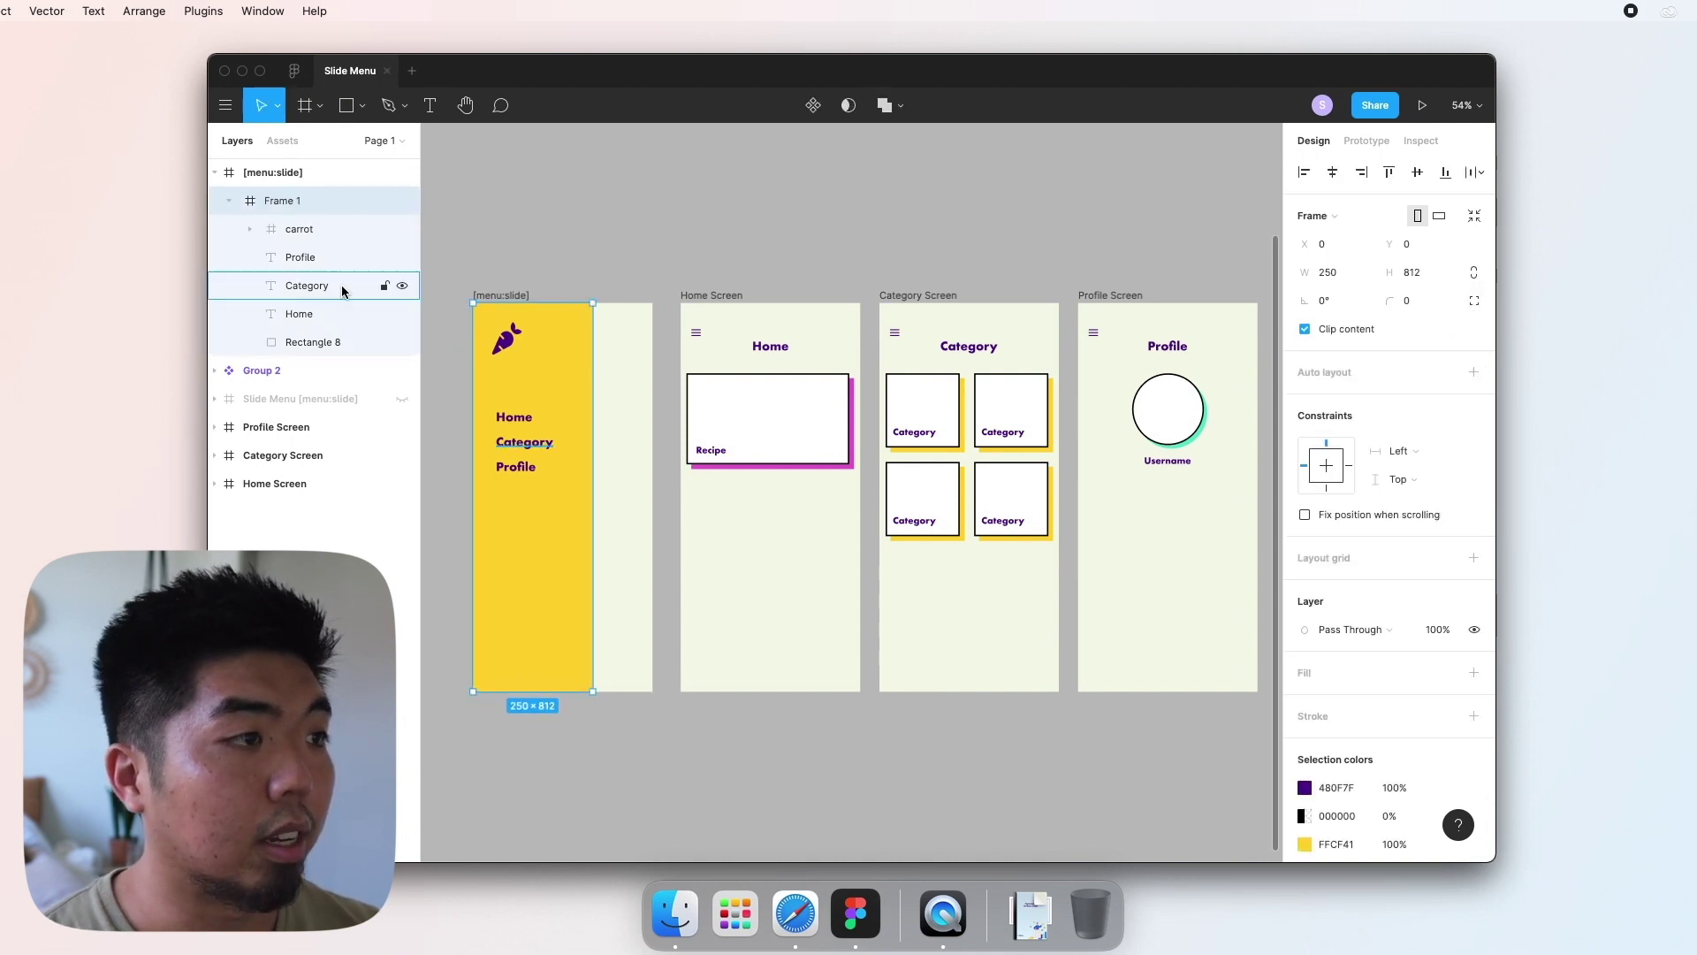
double_click(293, 201)
text([container)
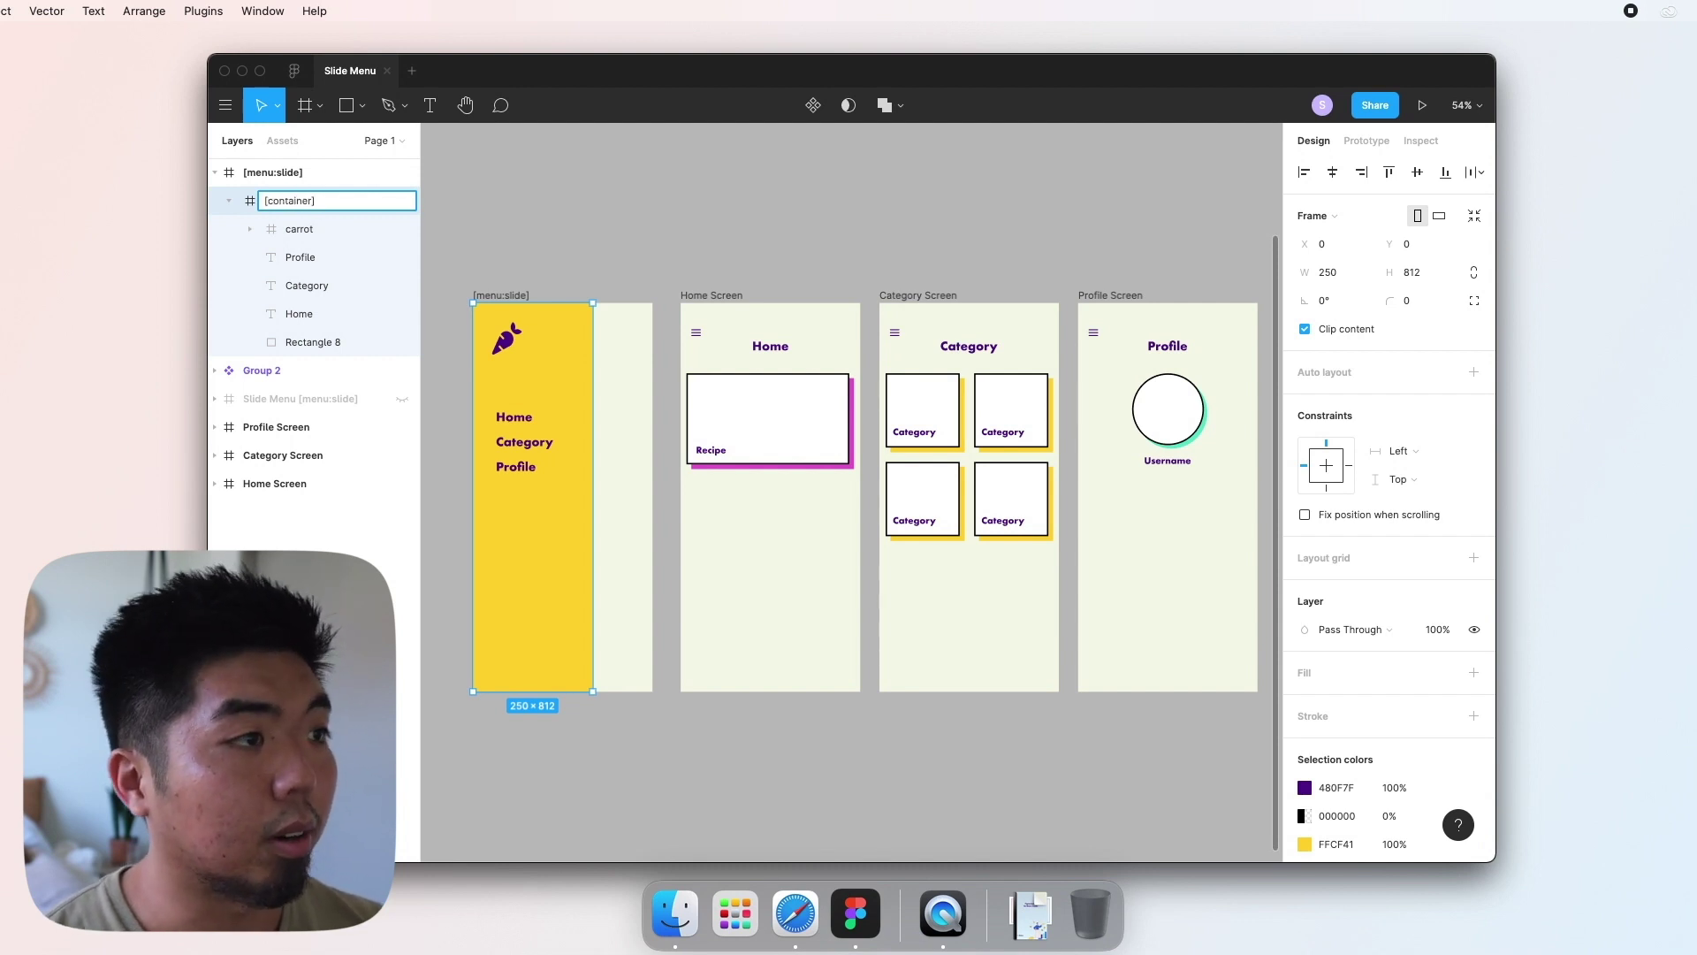
key(Return)
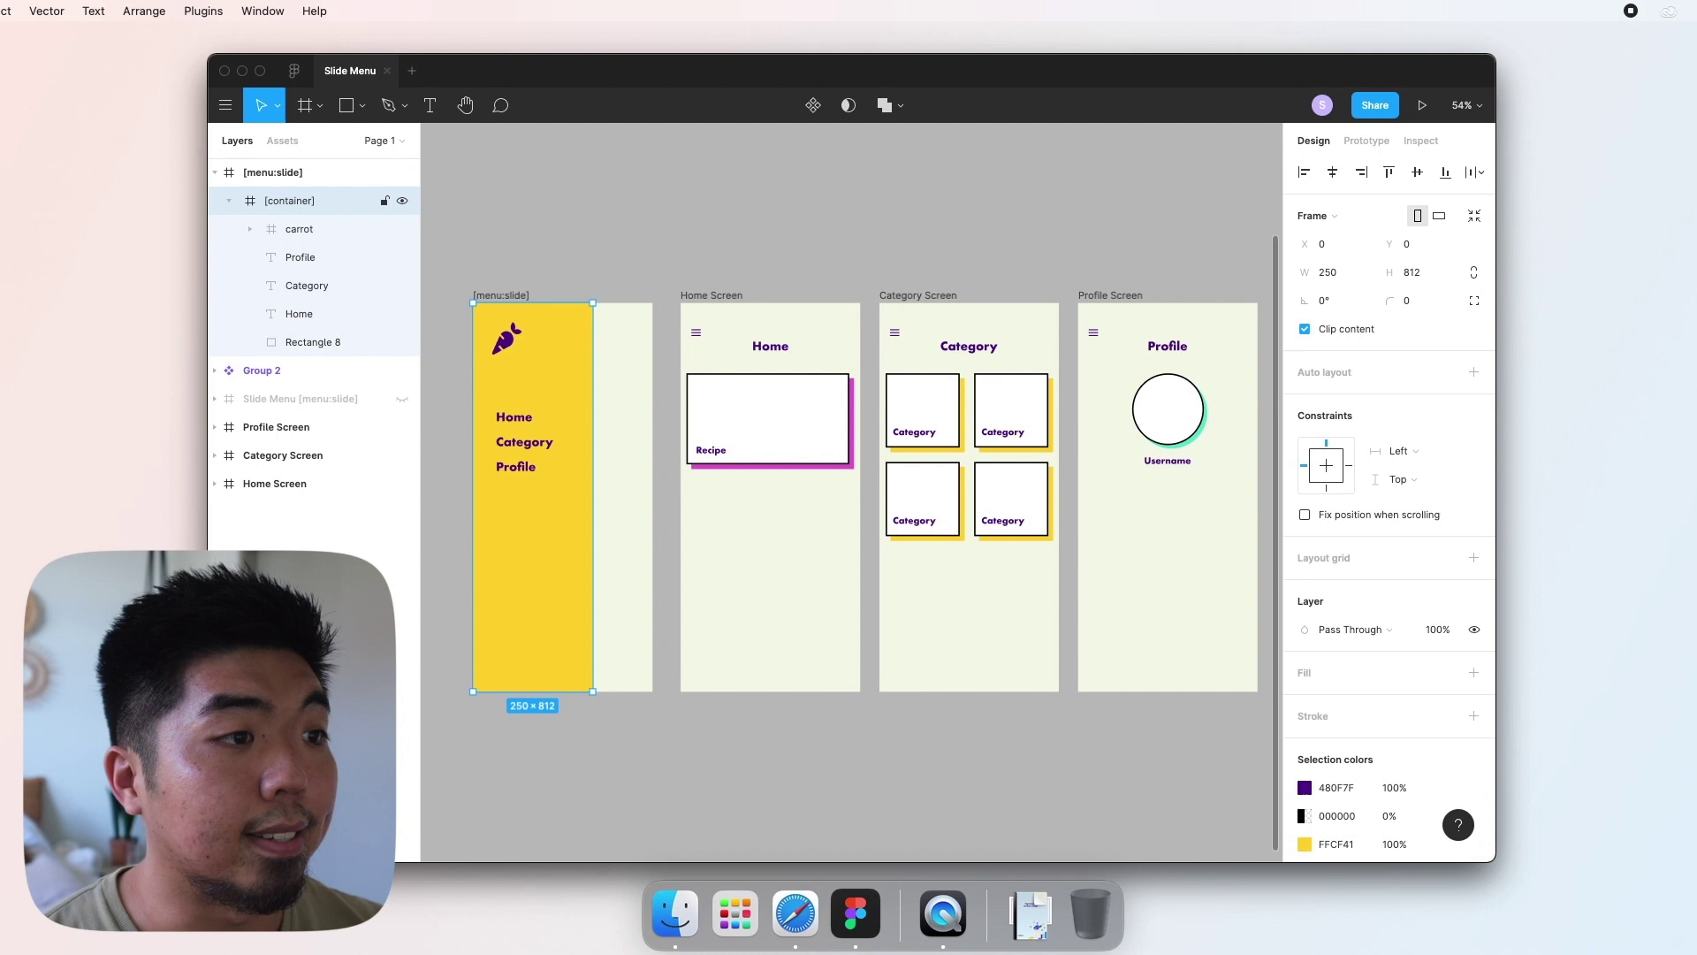
click(584, 276)
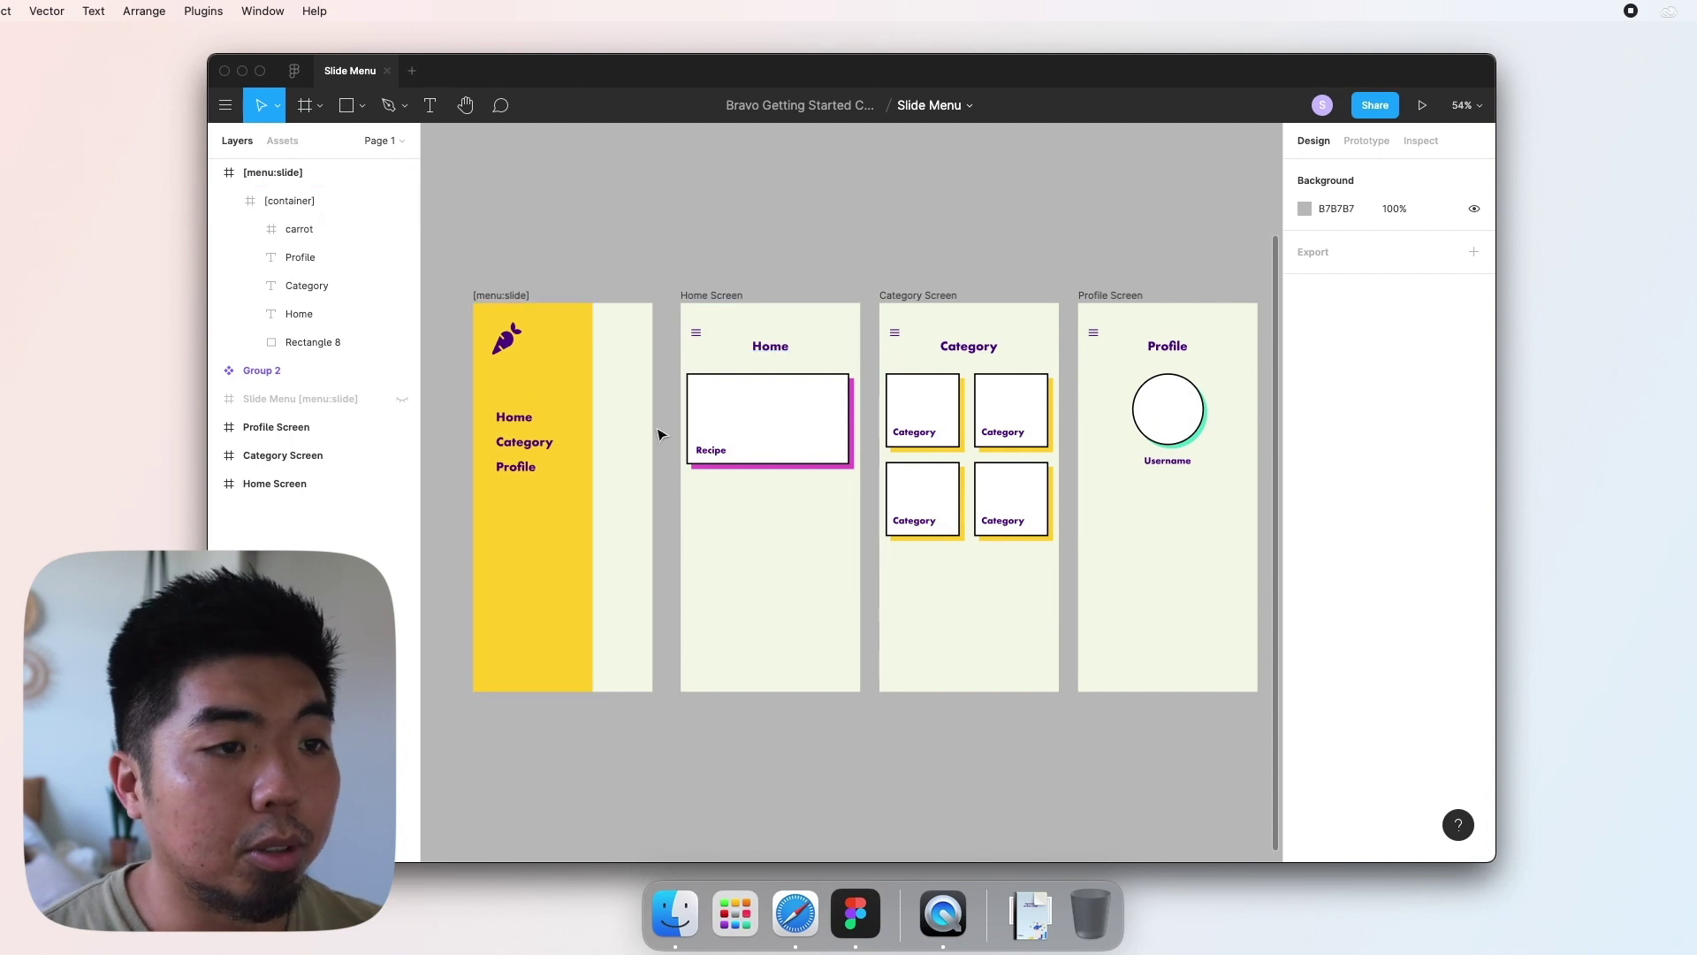
Step: Link the Home, Category and Profile labels on tap to Home, Category and Profile Screens
click(1368, 140)
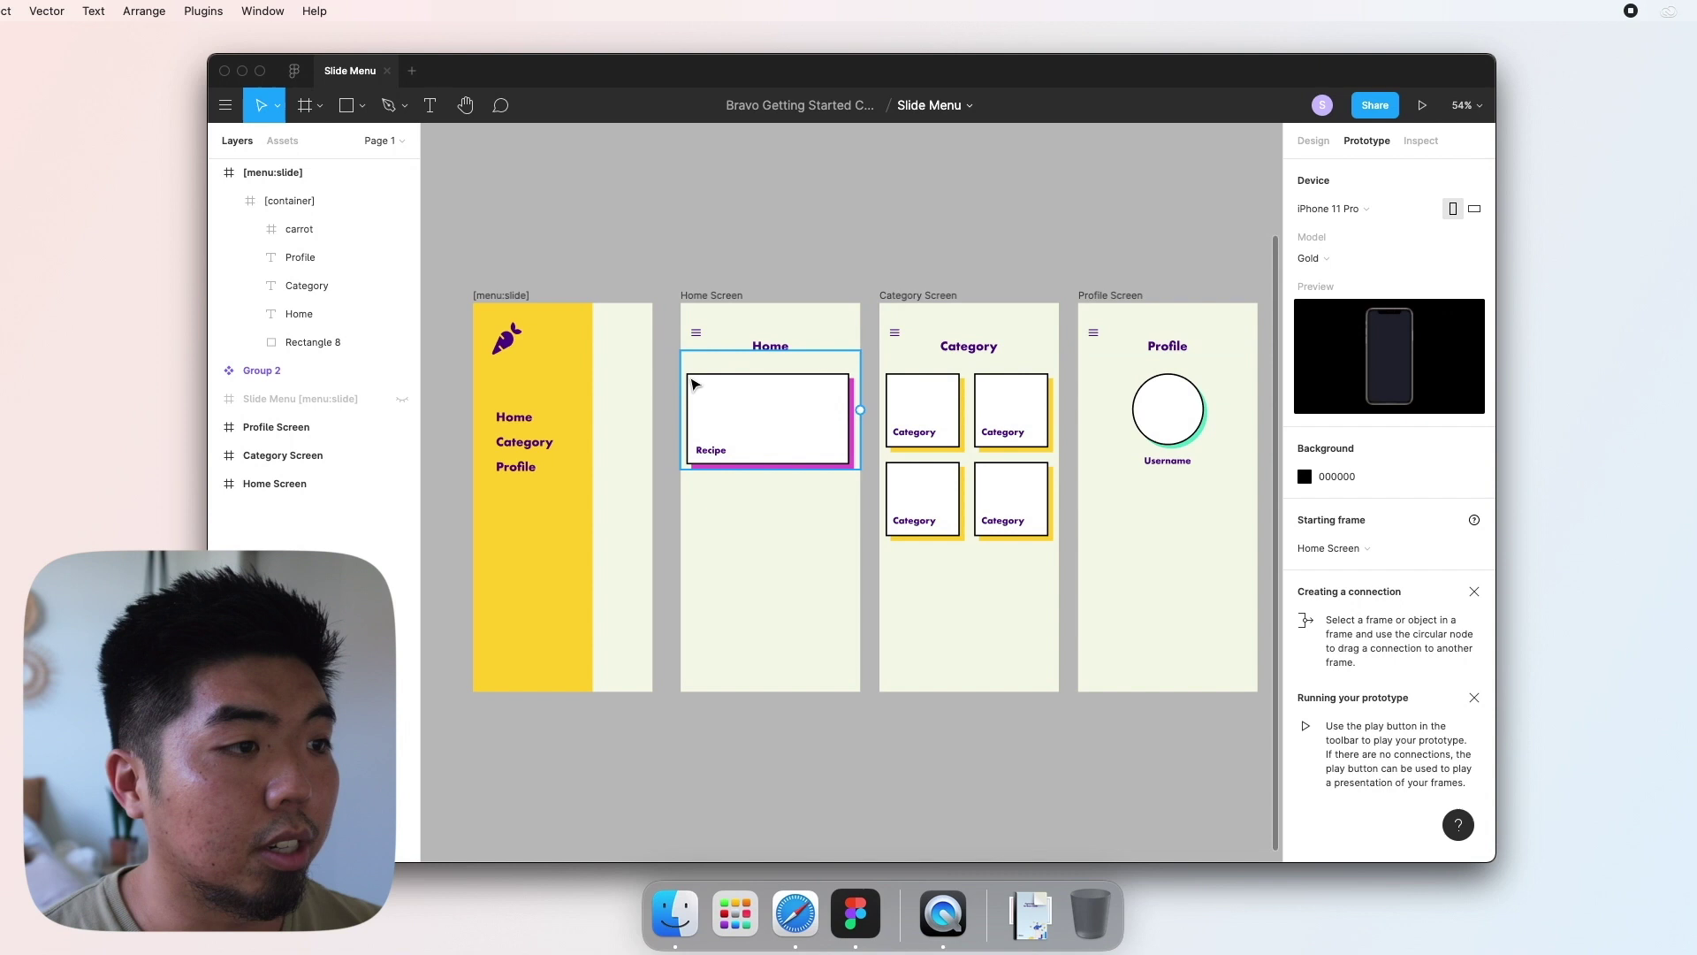
double_click(520, 421)
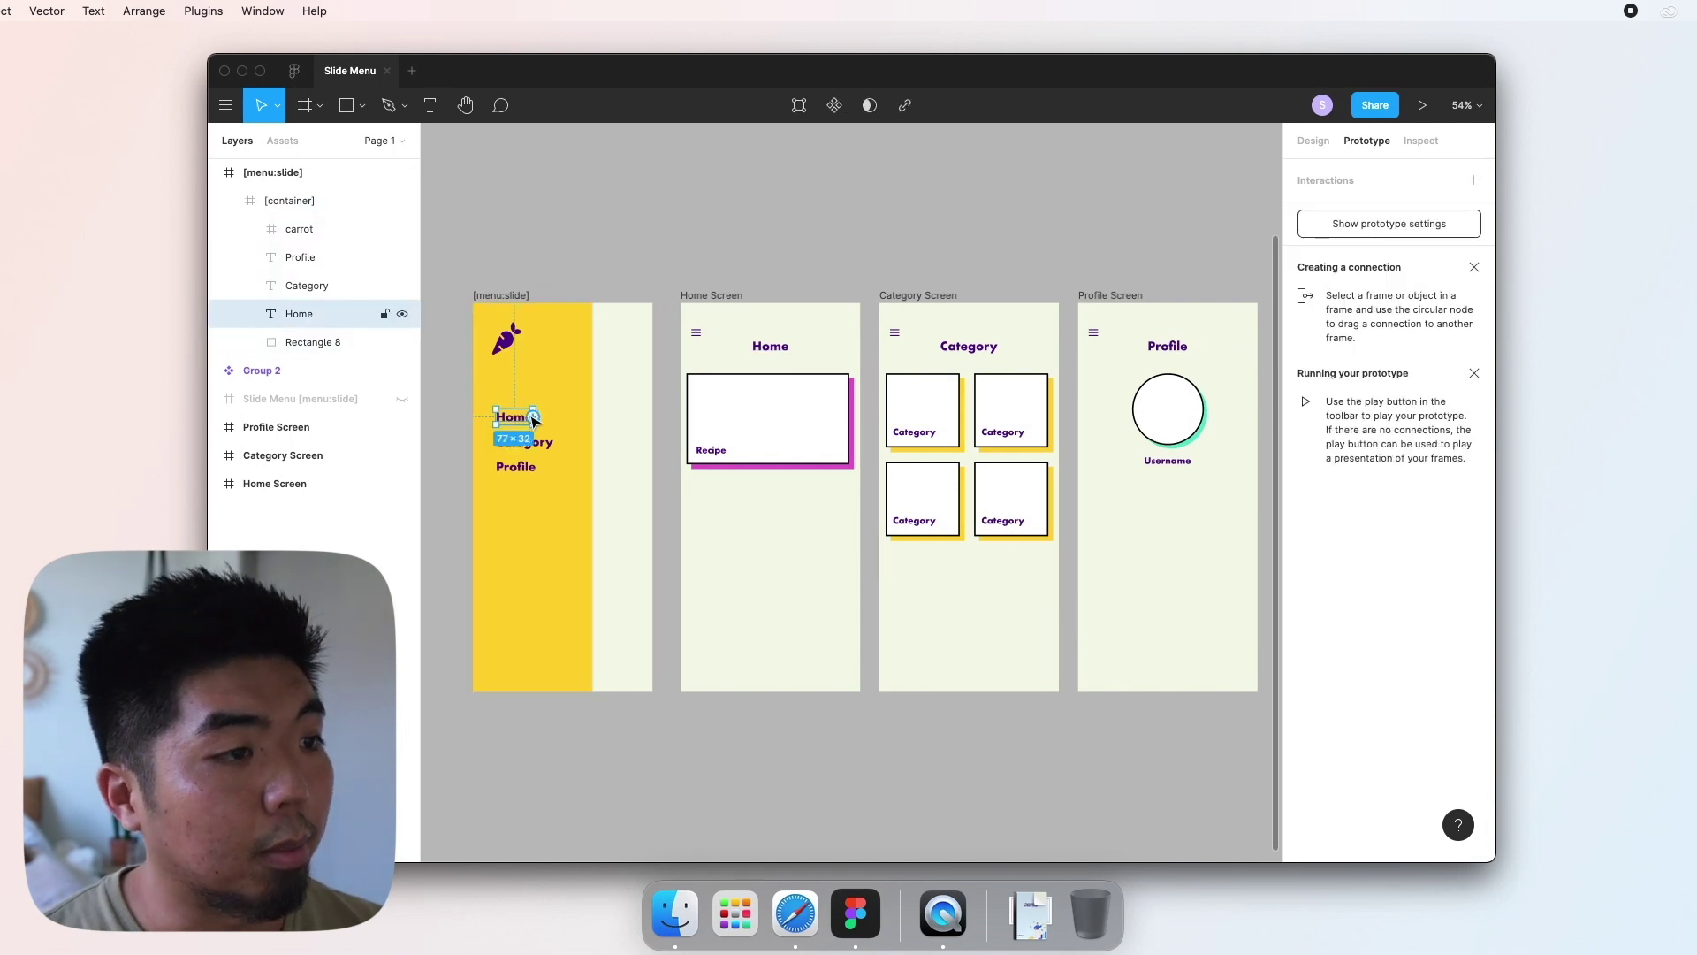
drag(533, 417, 719, 419)
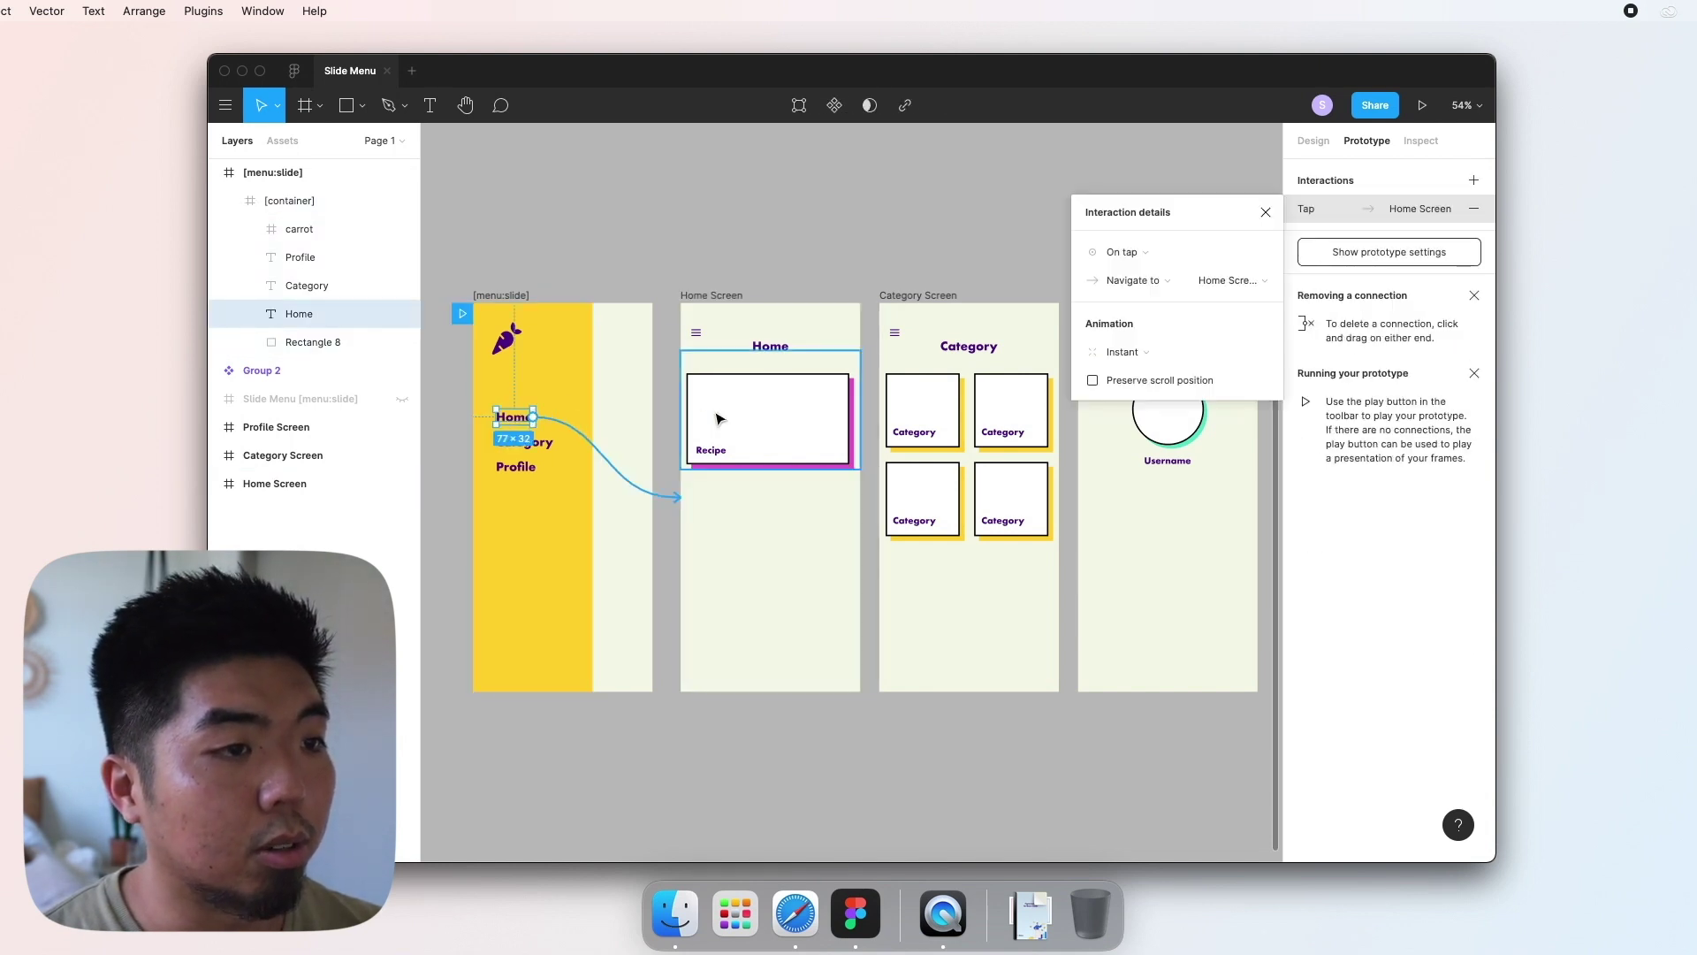
click(548, 442)
drag(558, 444, 895, 449)
click(503, 468)
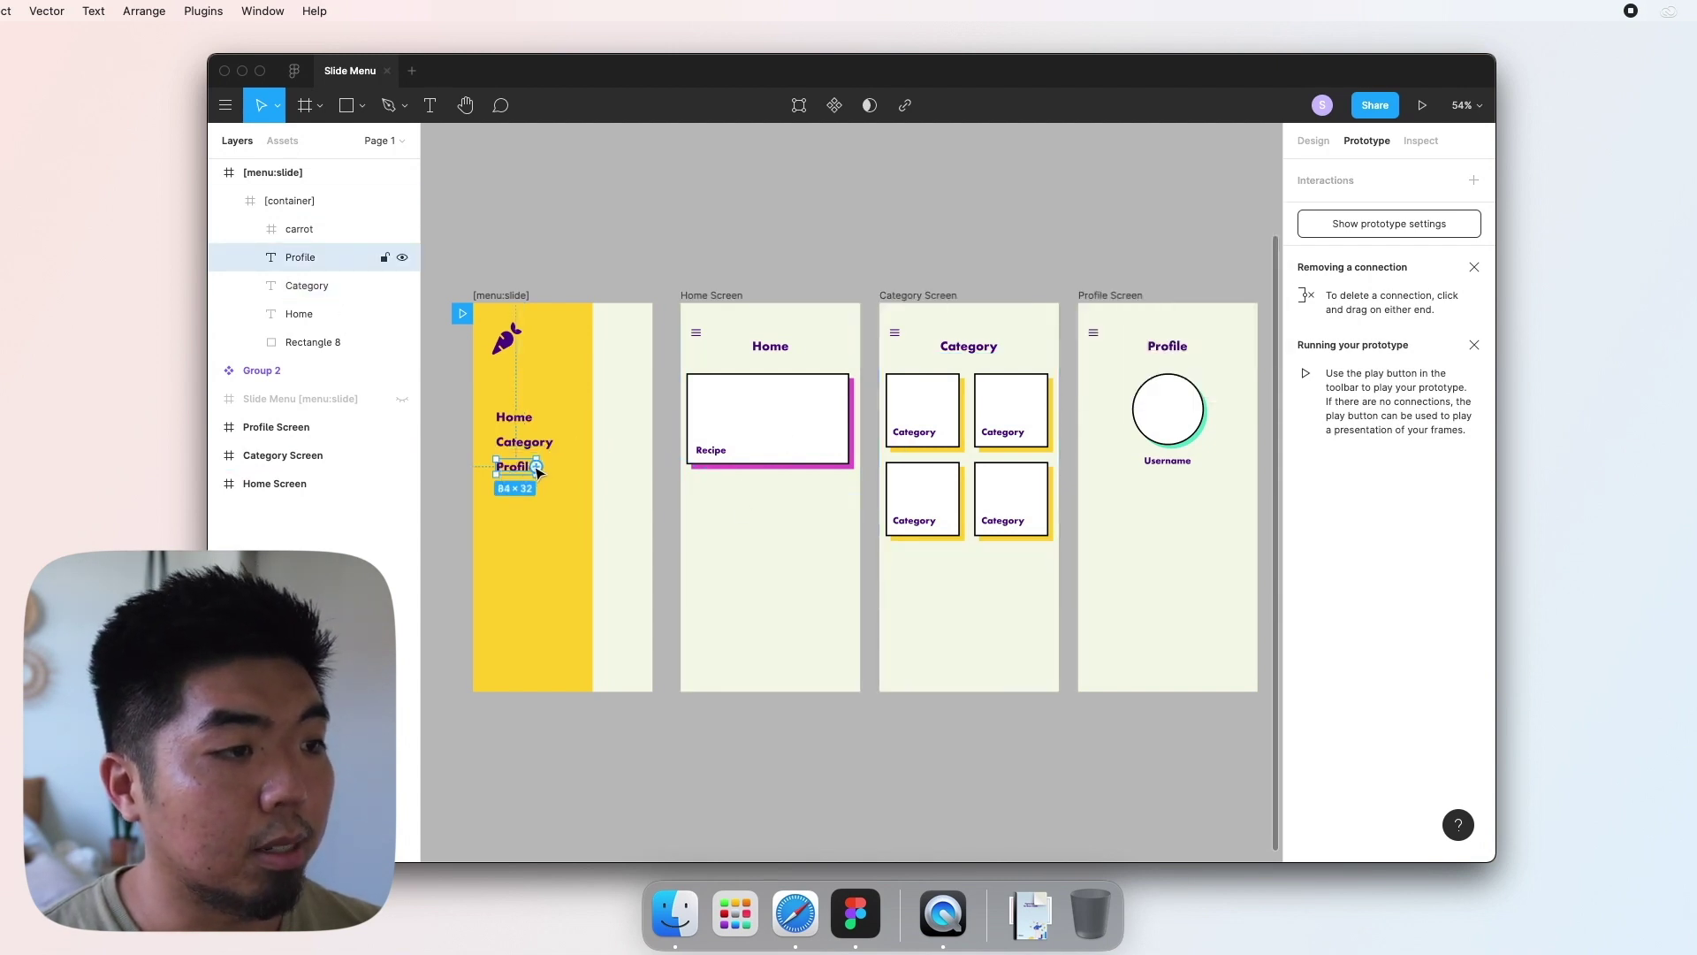
drag(537, 470, 1104, 526)
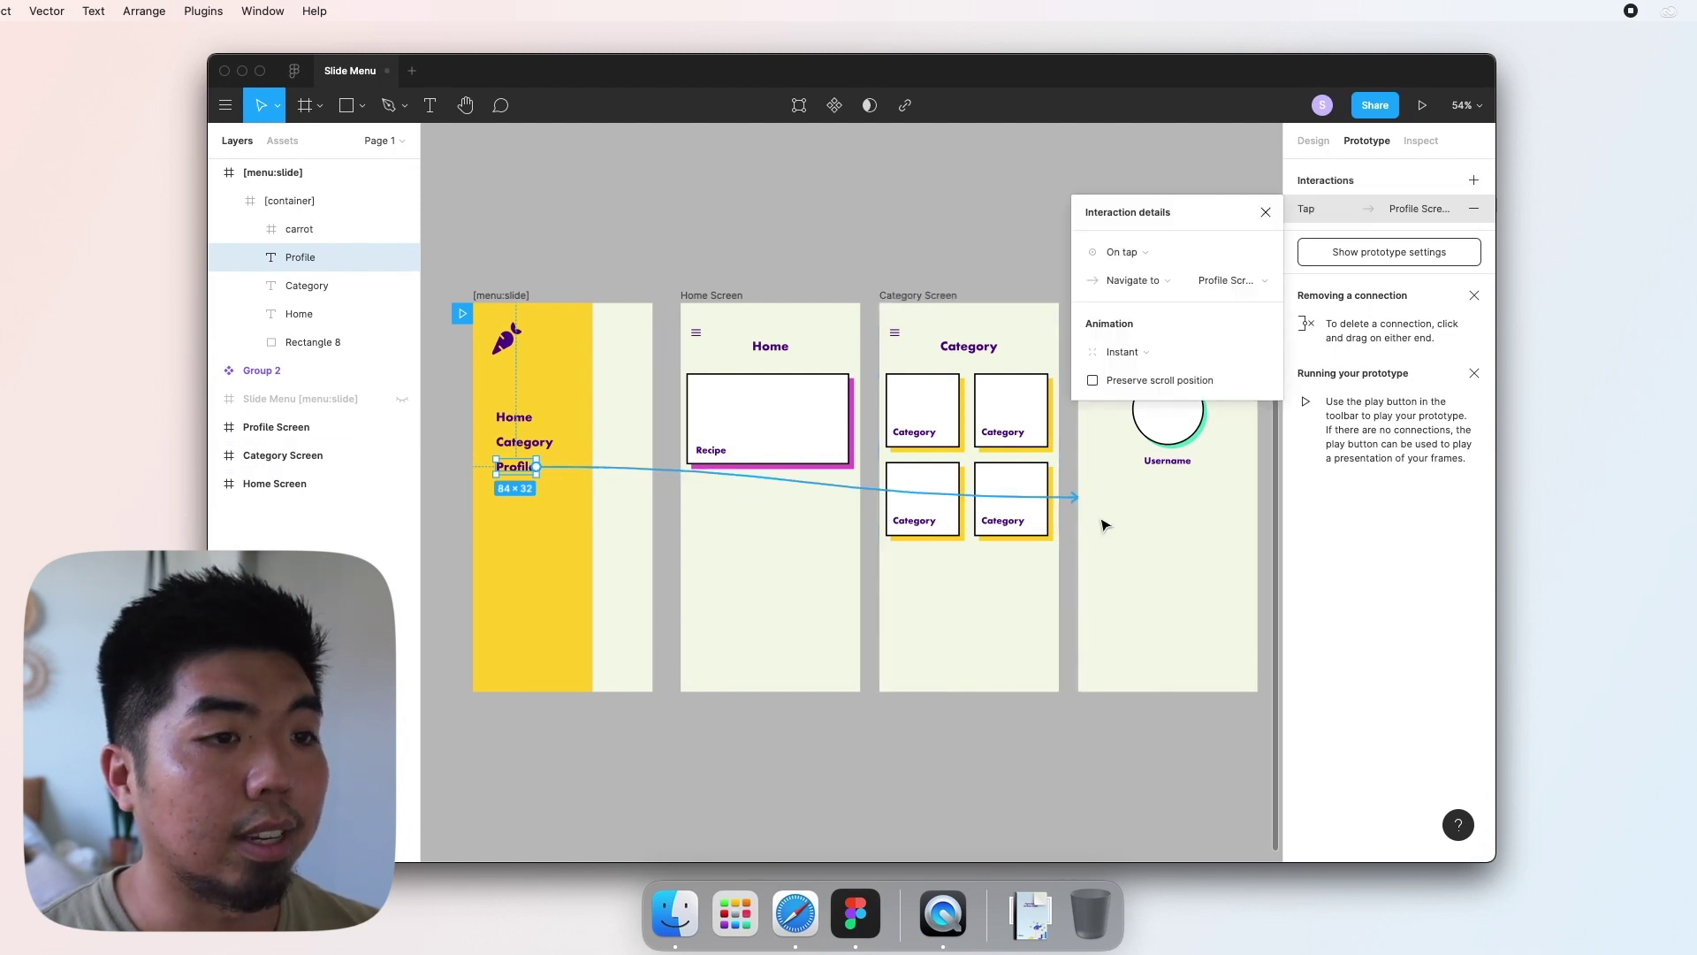
click(1267, 213)
Step: Link the hamburger icons on Home, Category and Profile Screens to [menu:slide] on tap
click(705, 336)
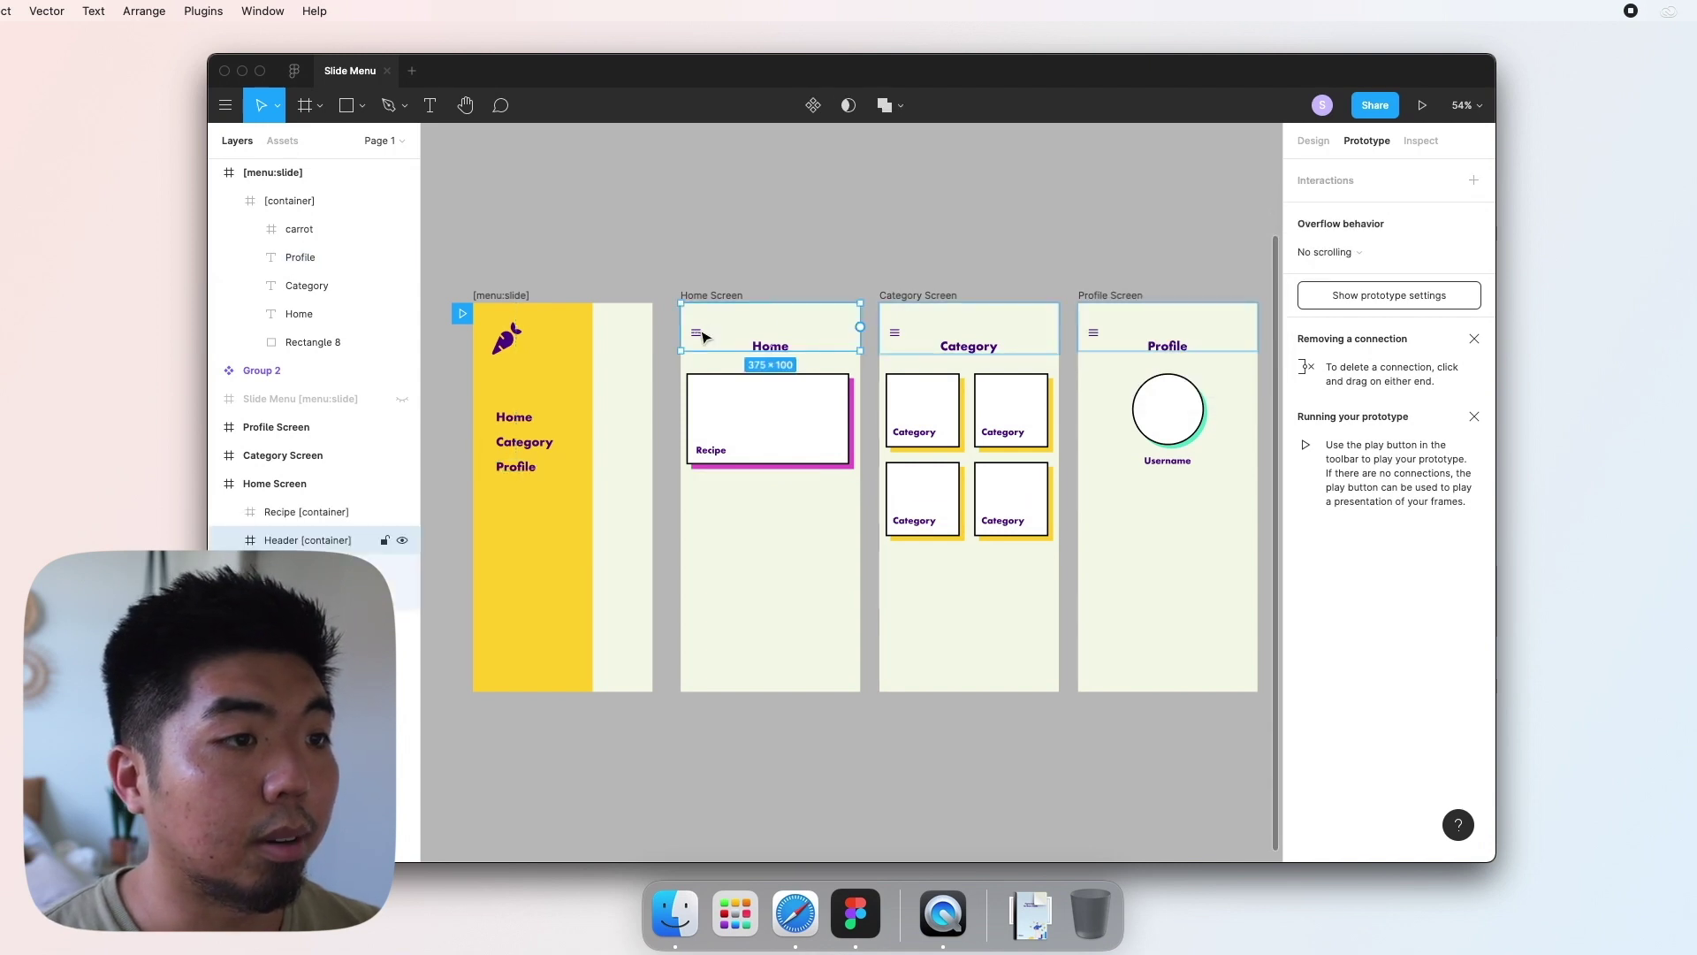
double_click(699, 334)
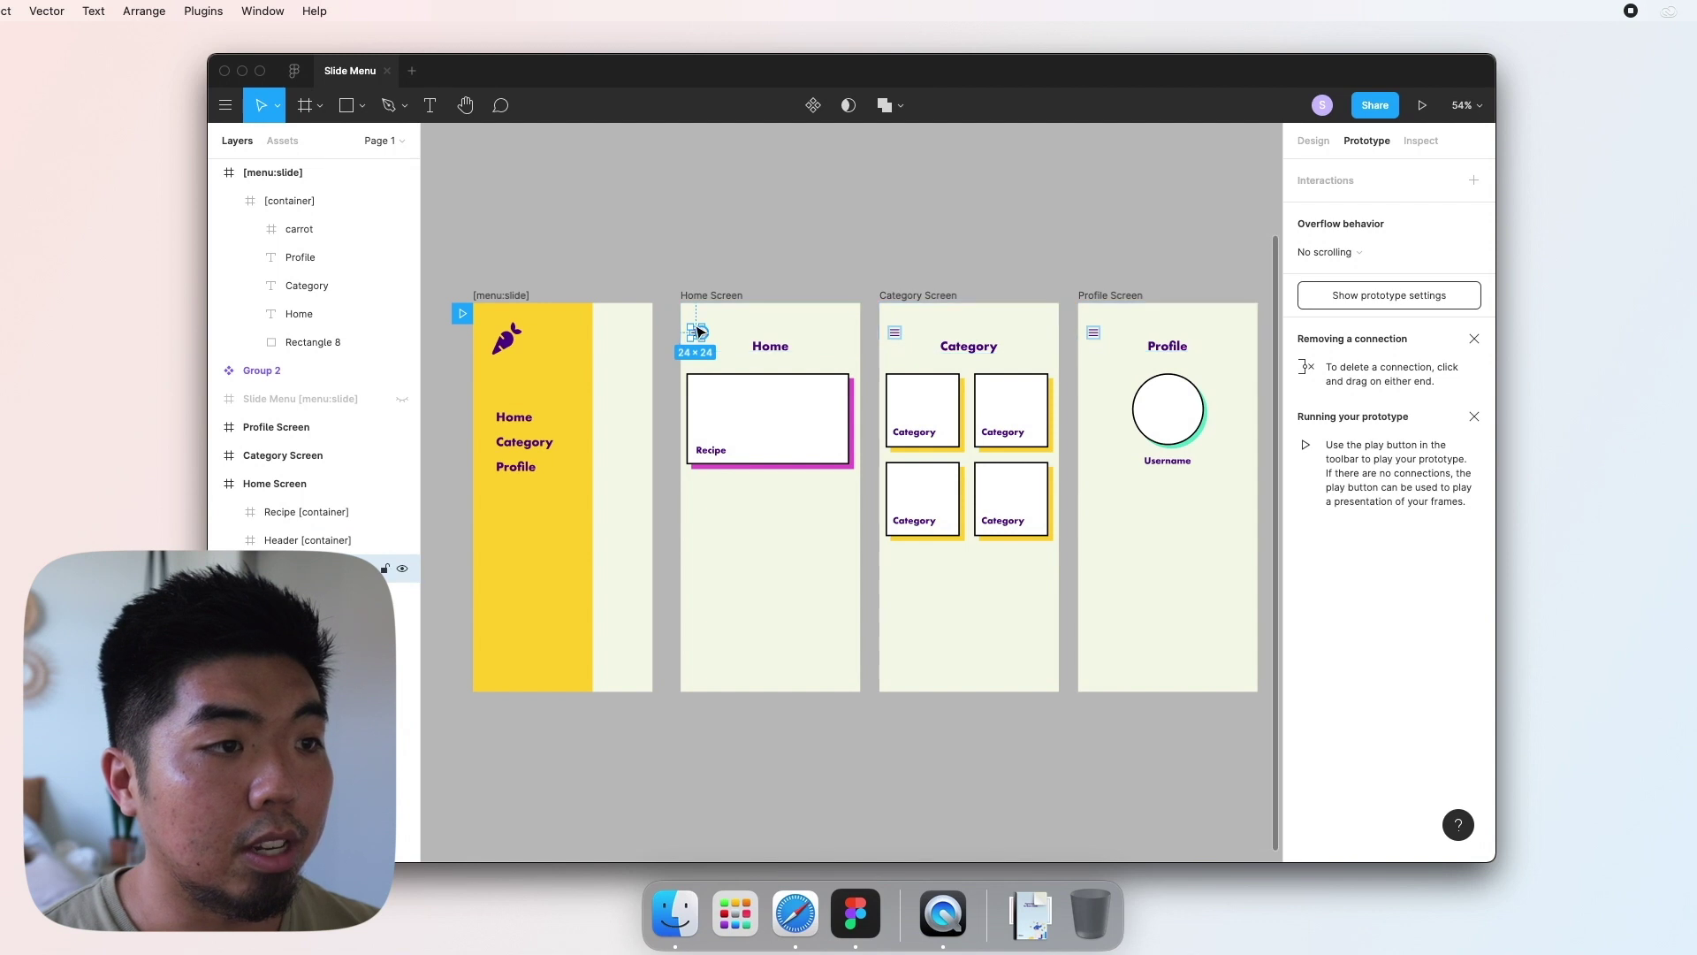
drag(703, 338, 624, 396)
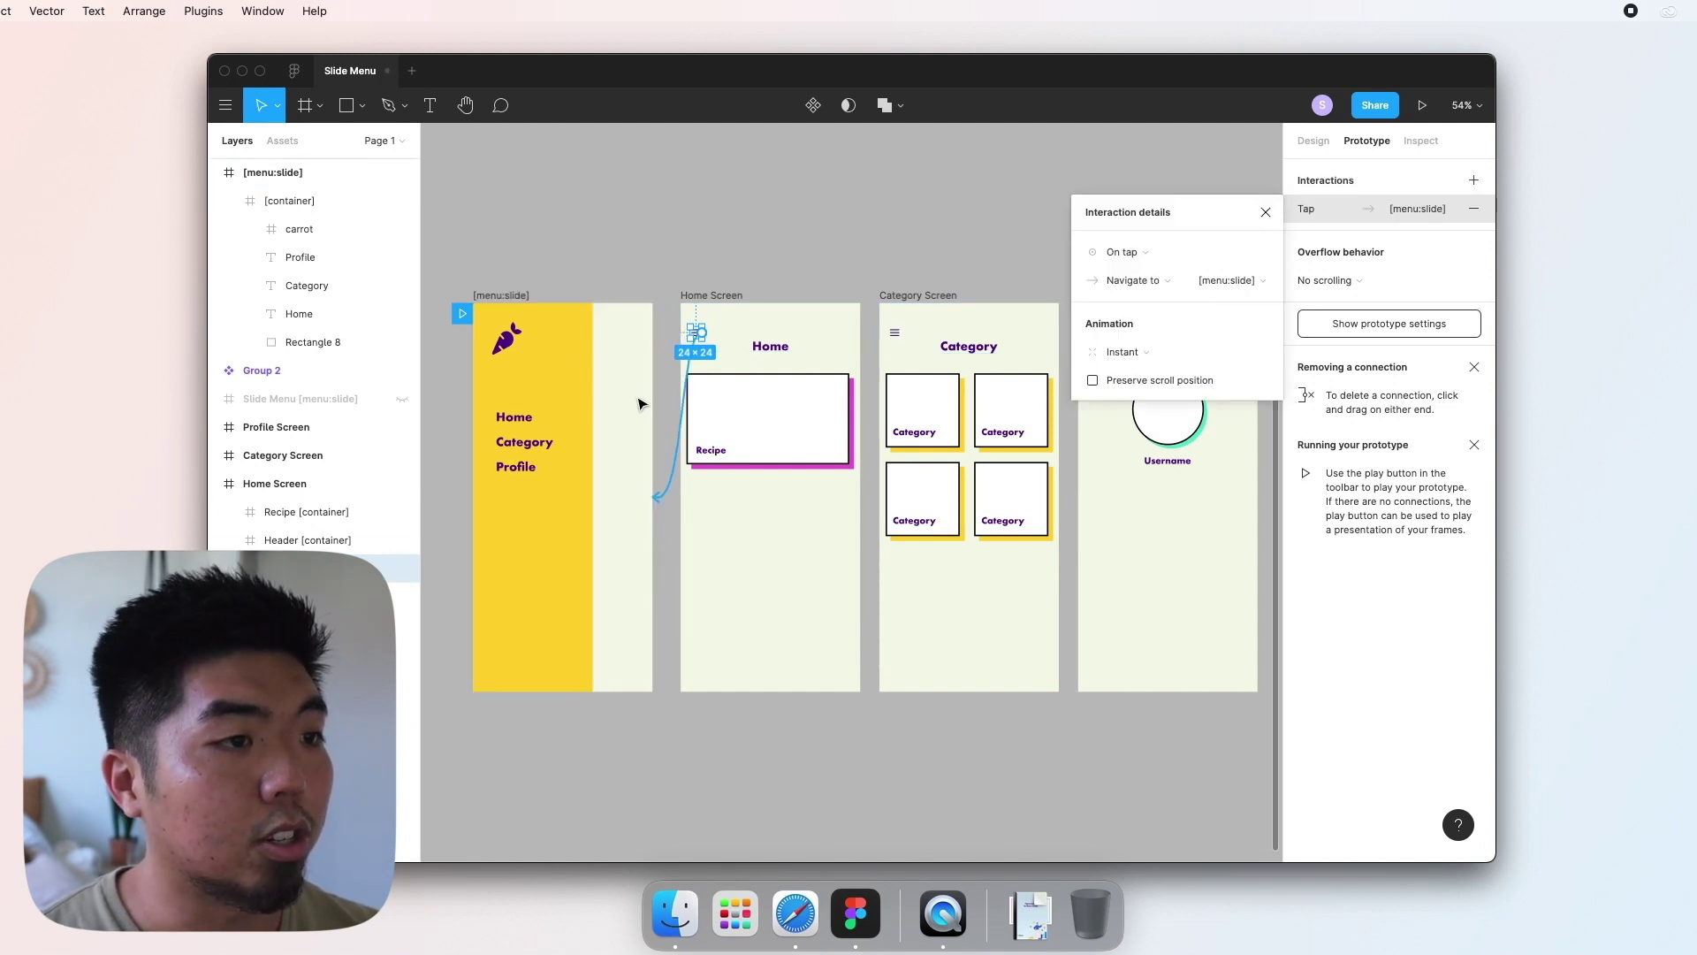
click(895, 334)
click(894, 333)
drag(903, 333, 618, 487)
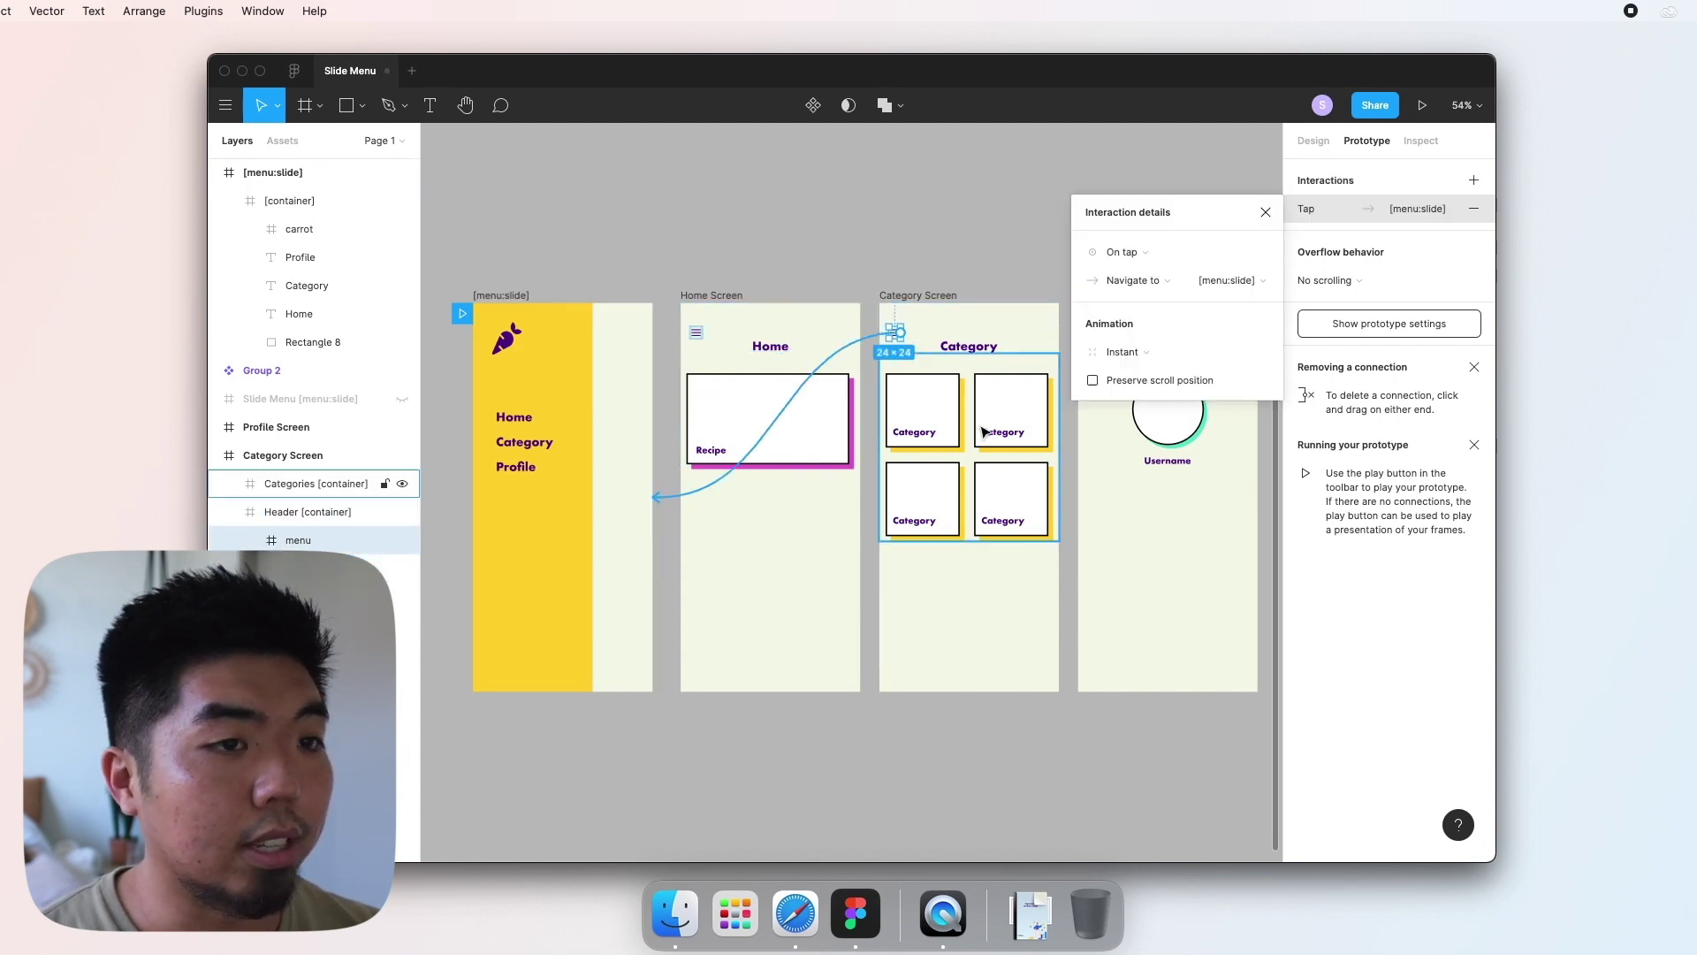
click(1266, 212)
click(1093, 334)
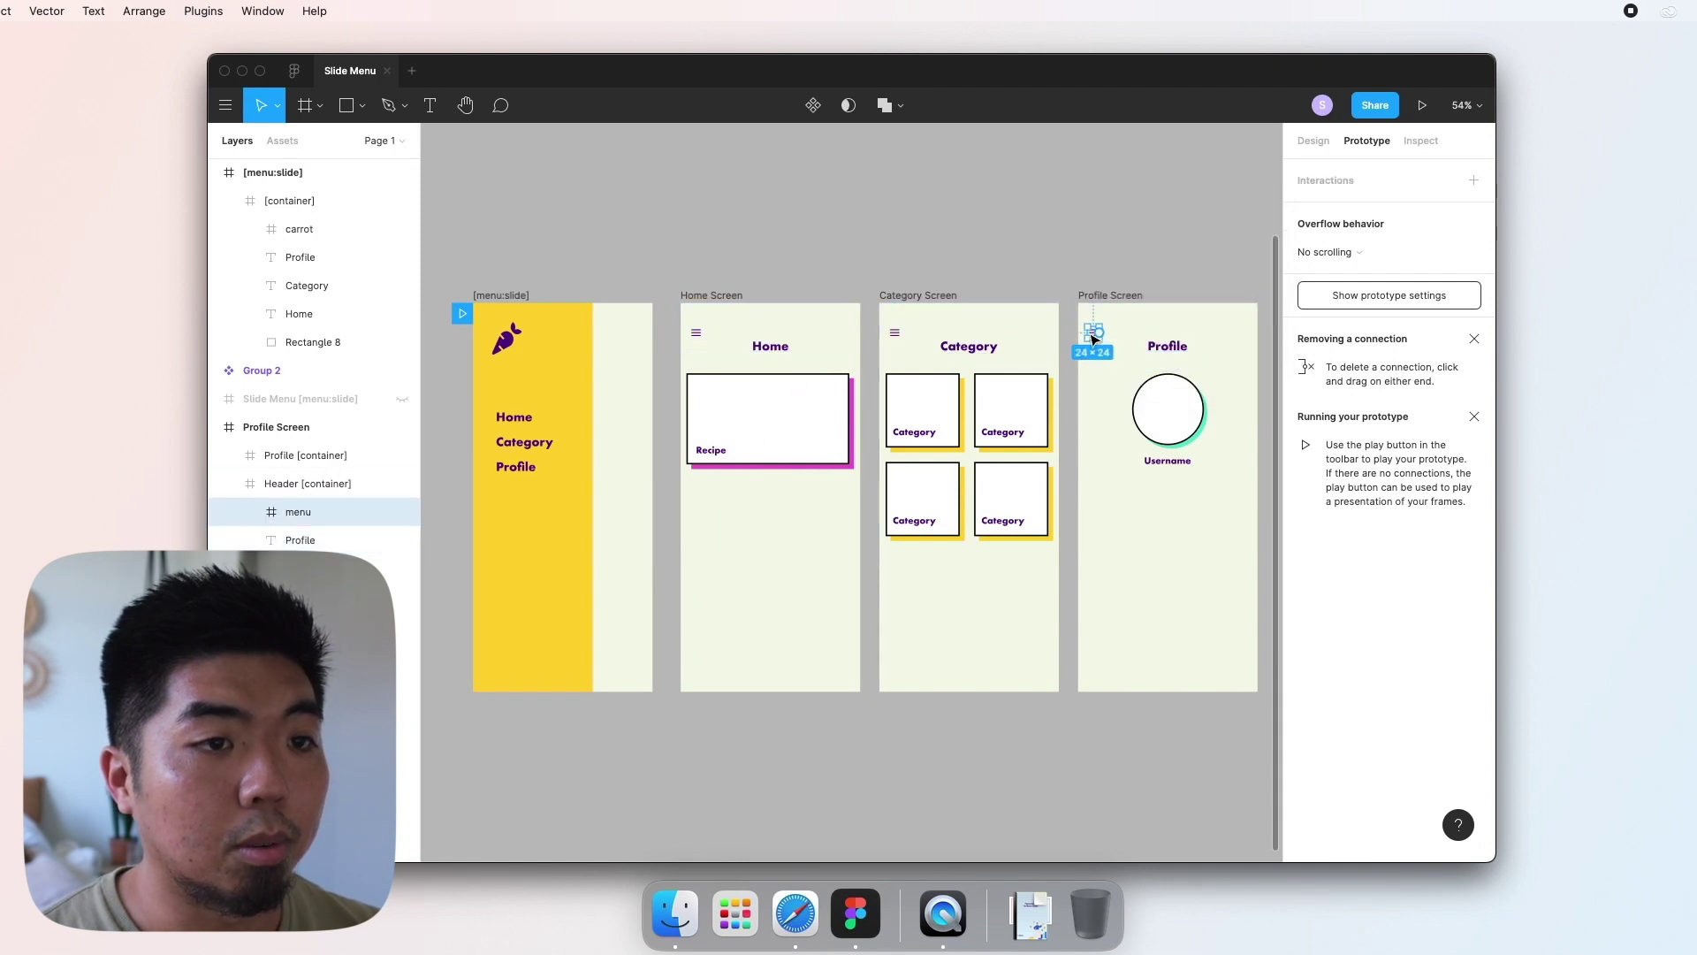
drag(1097, 334, 629, 485)
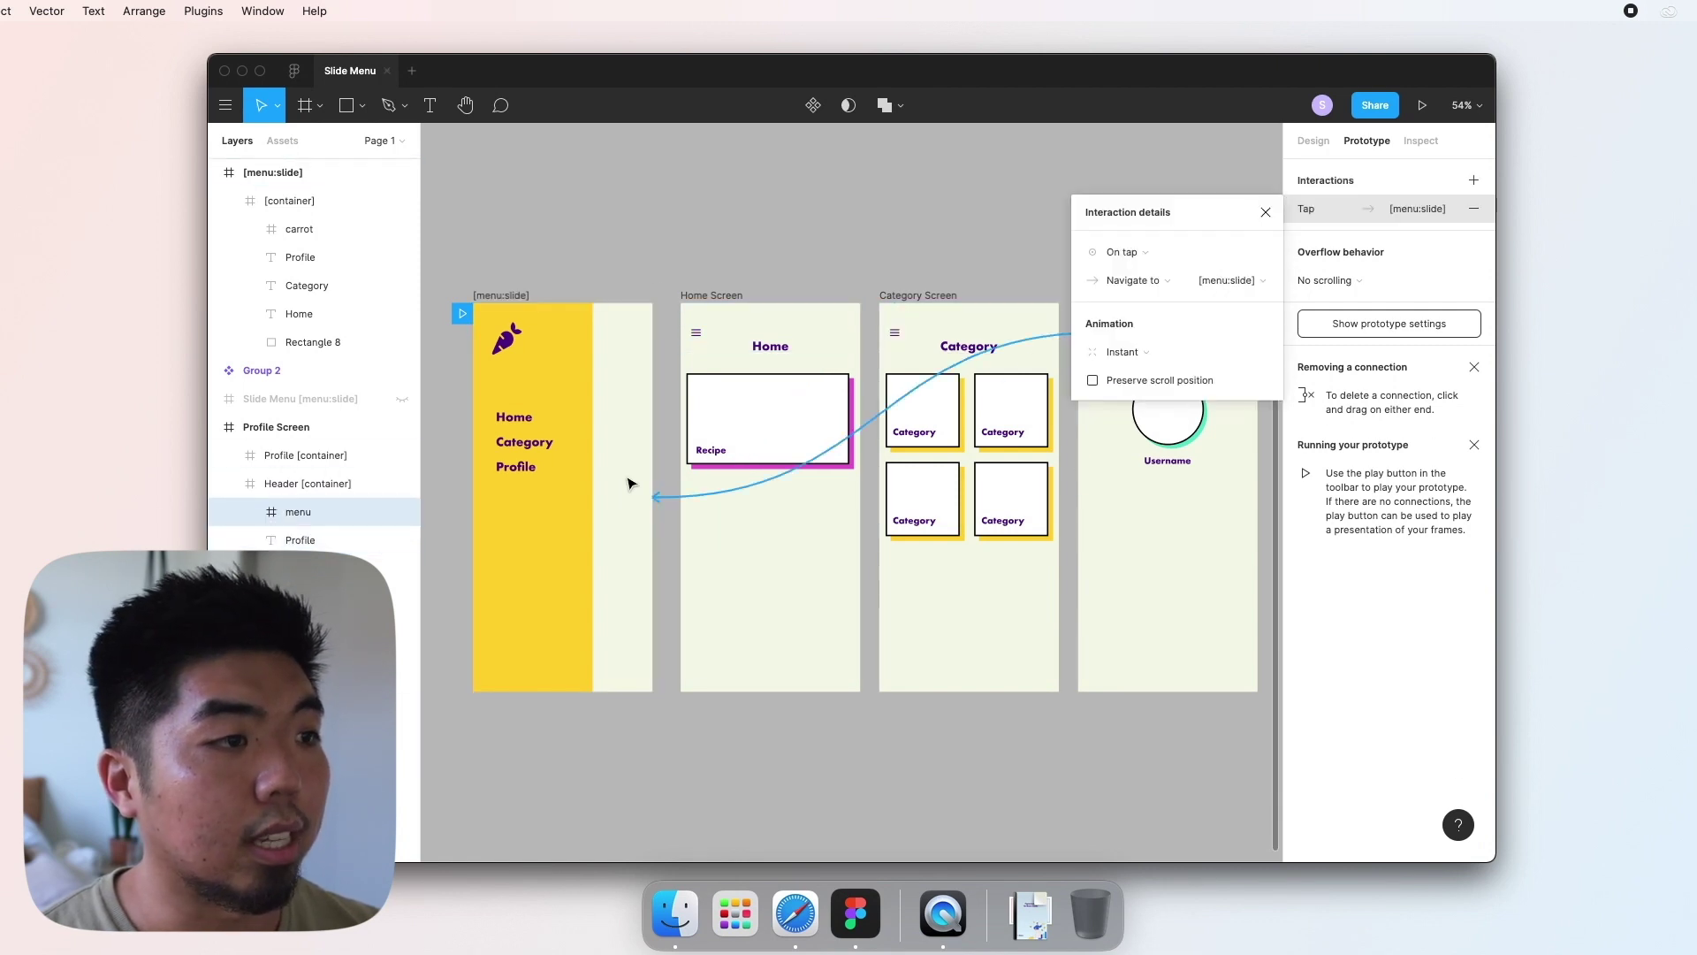
click(658, 274)
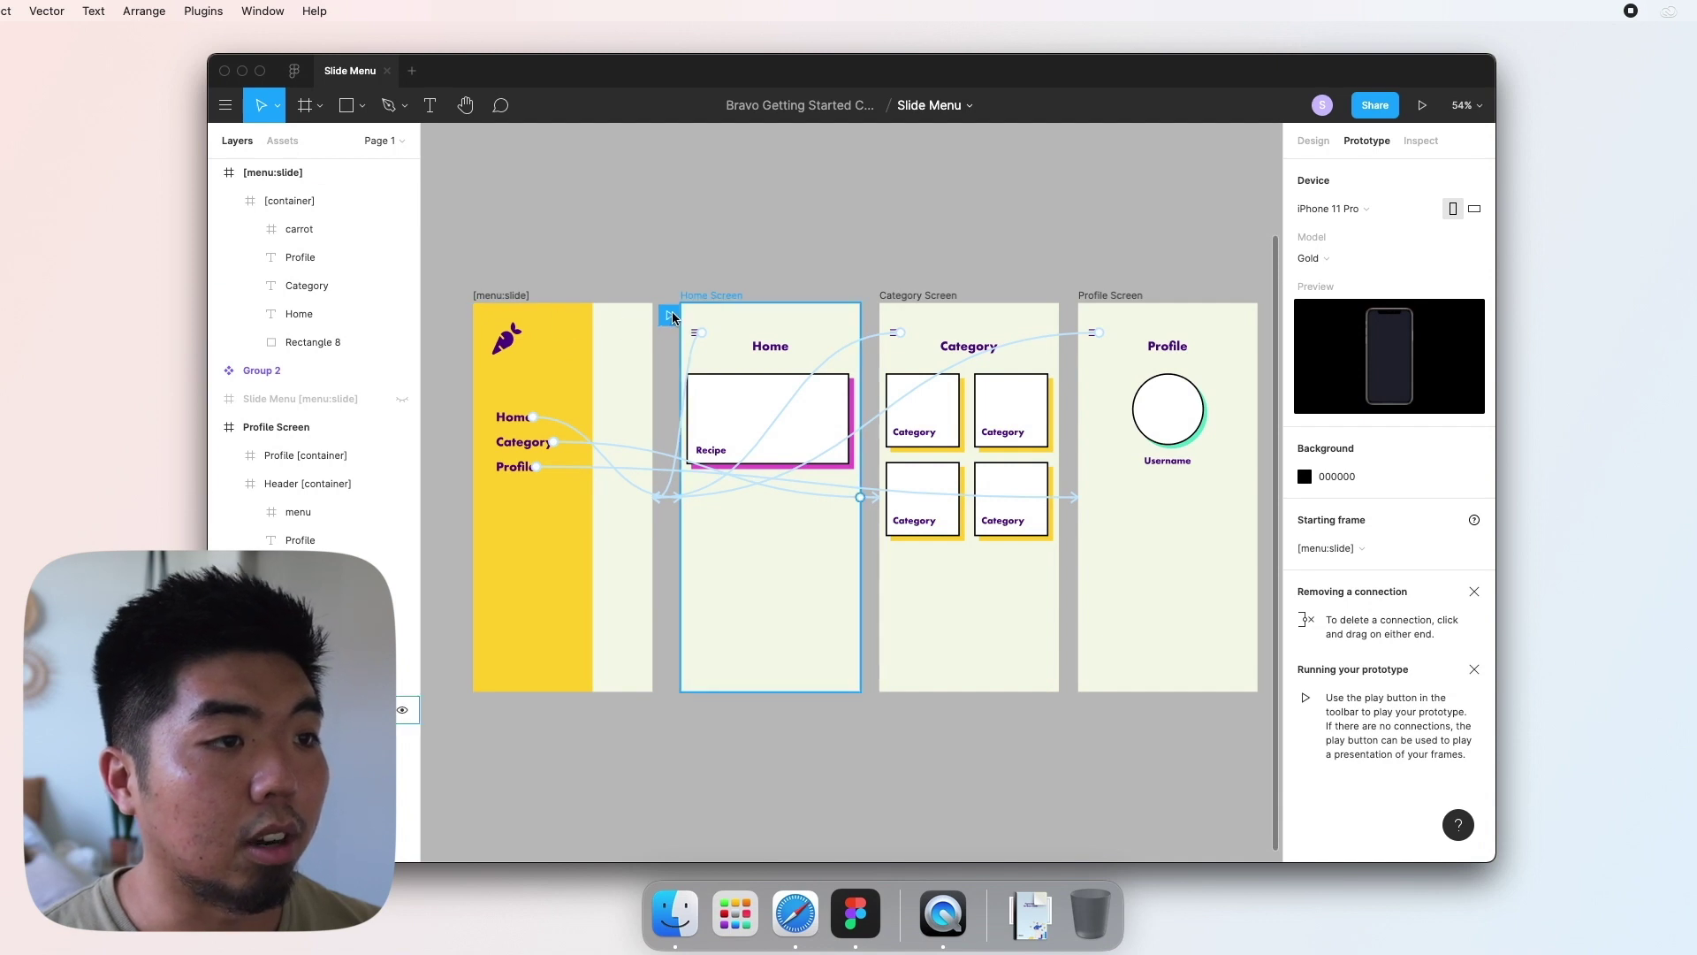
Step: Set Home Screen as the prototype's starting frame and return to Design settings
click(670, 316)
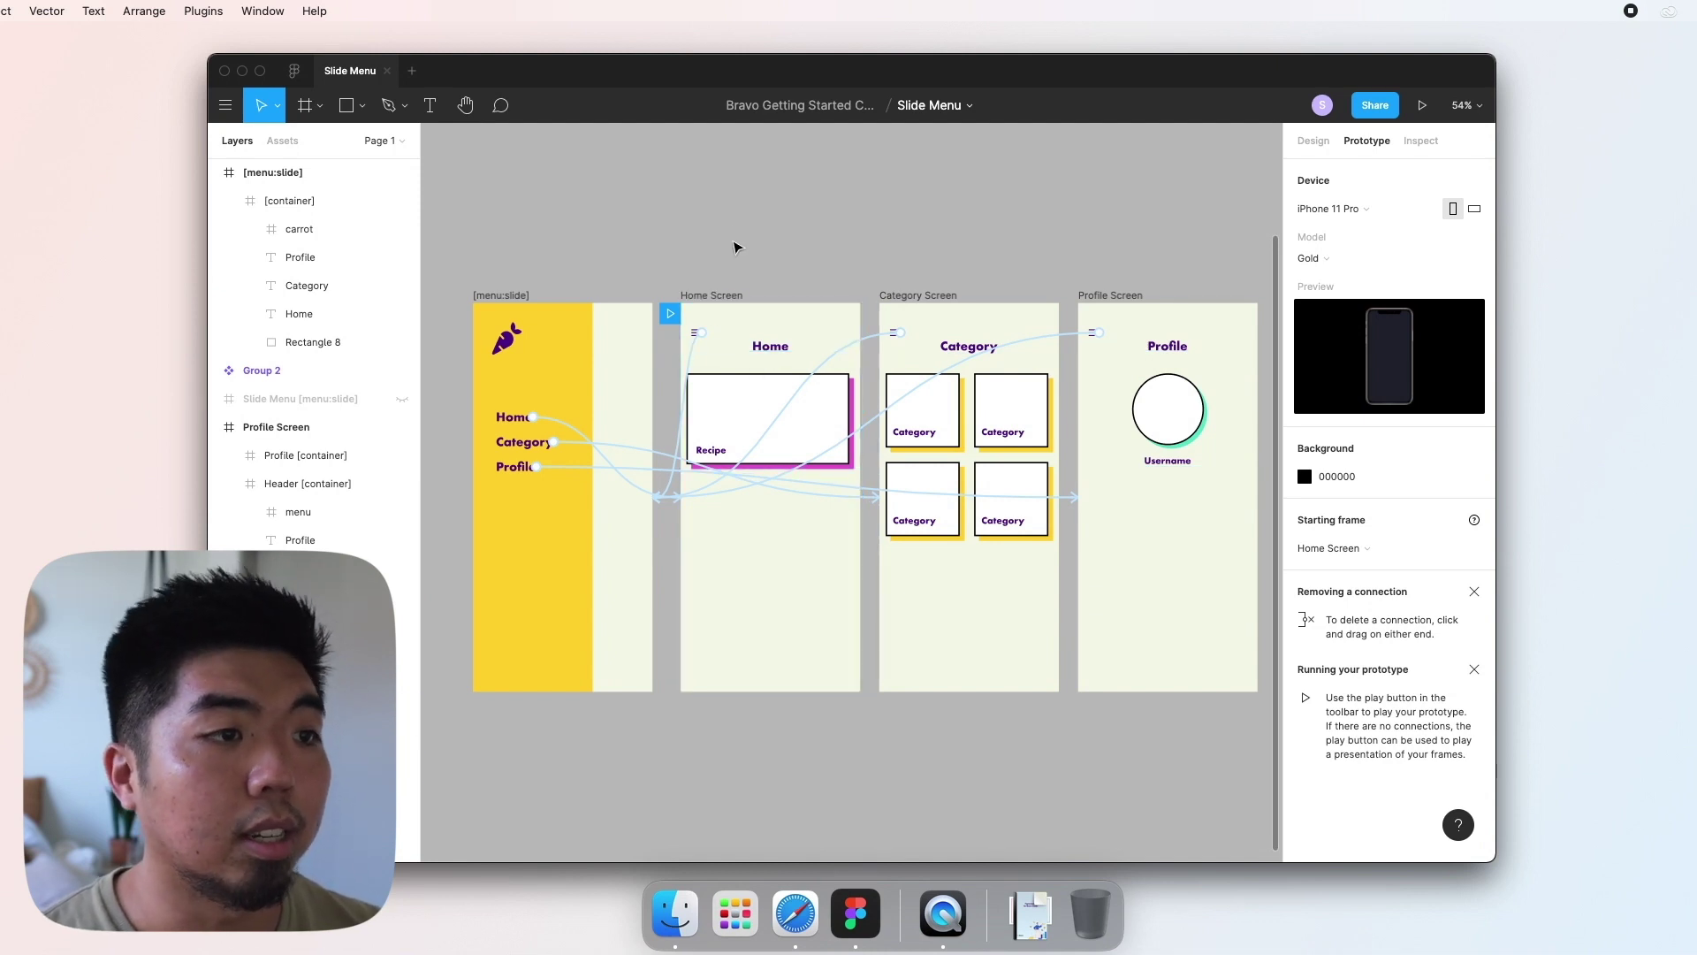
click(1310, 142)
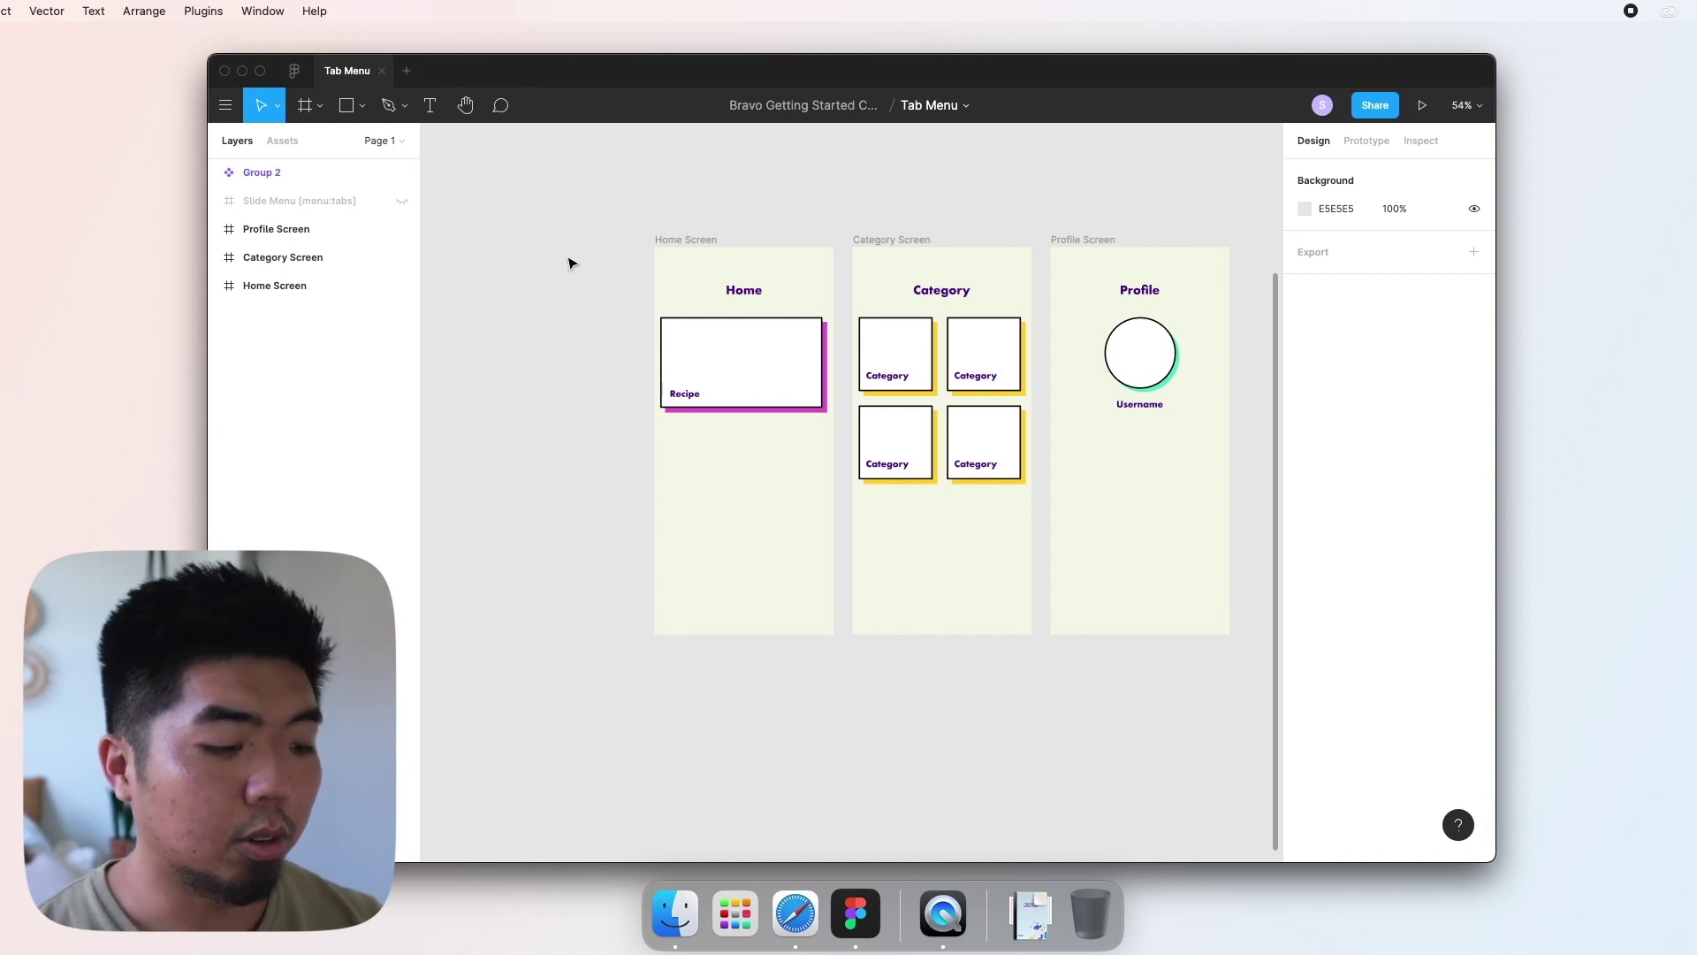
Step: Add a 375×812 iPhone 11 Pro / X frame left of Home Screen, filled cream F3F6E7
key(f)
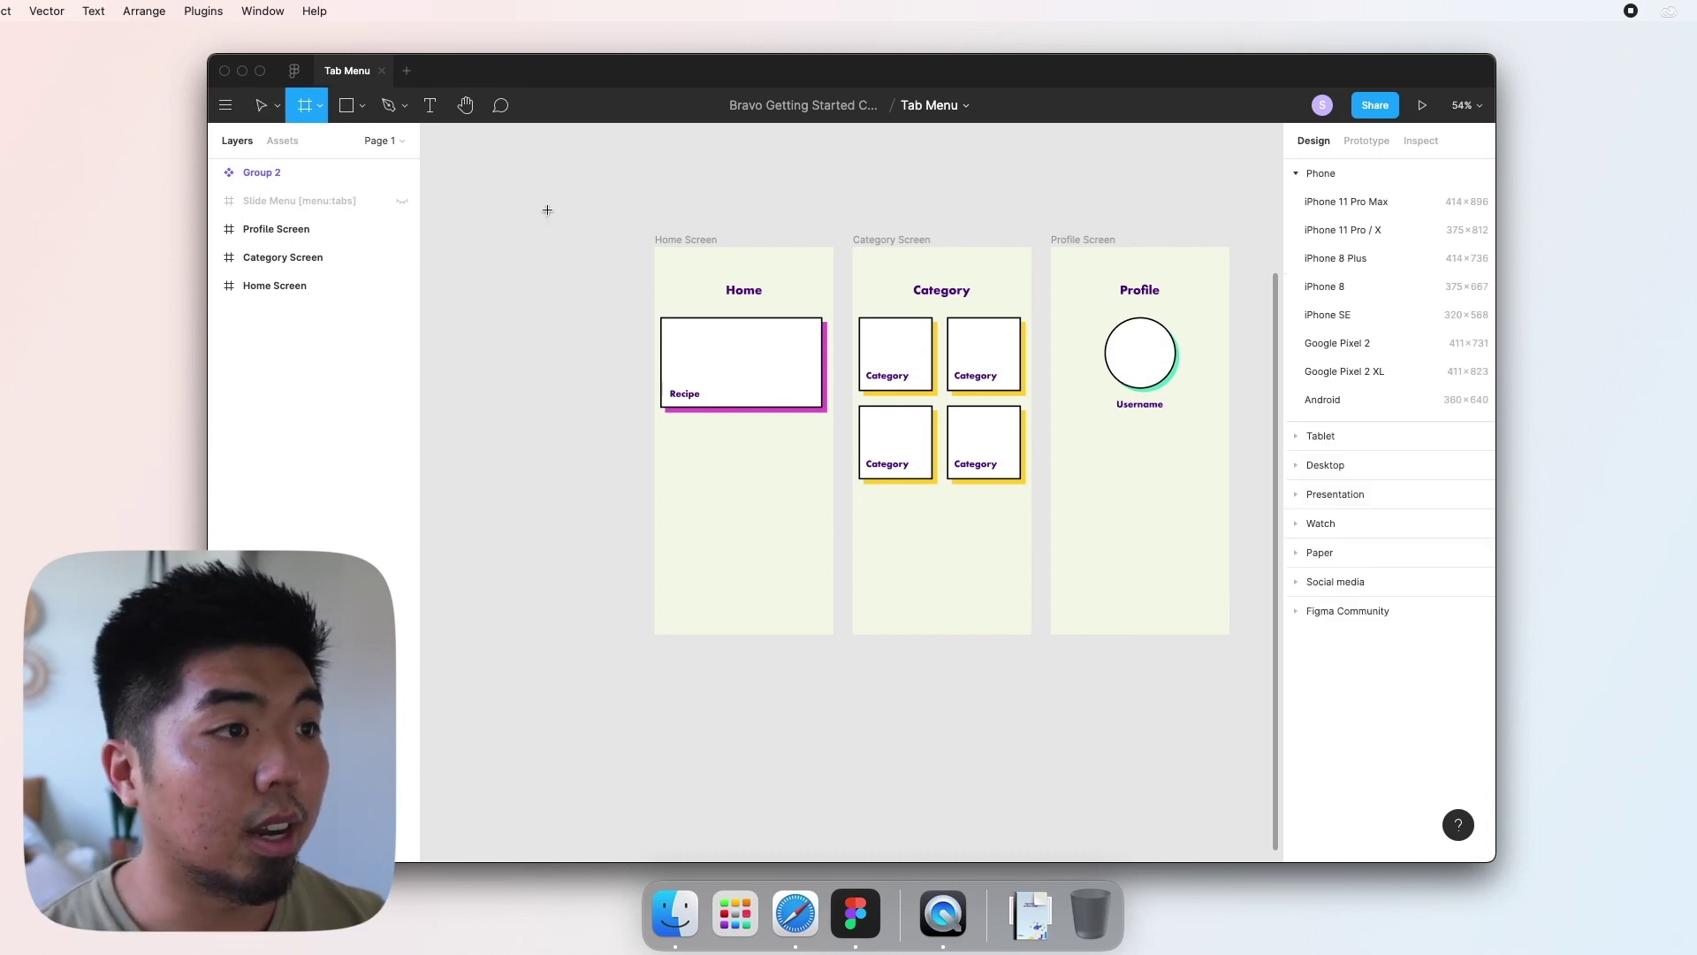
click(1361, 230)
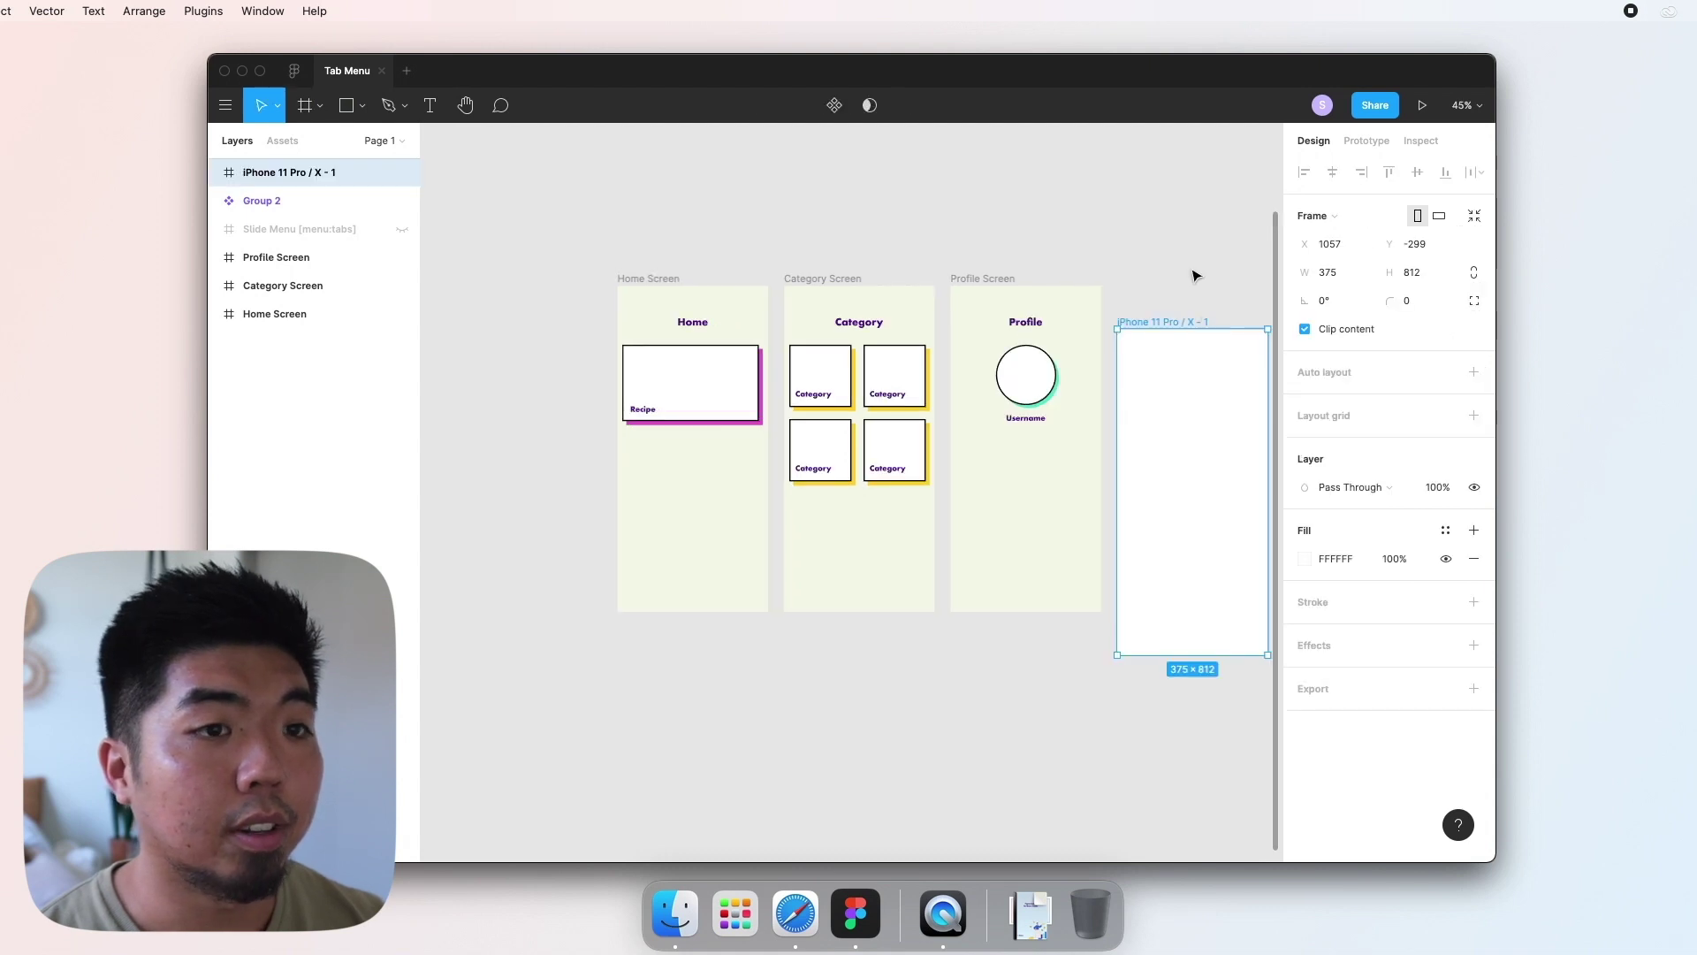
drag(1200, 325, 519, 283)
drag(644, 265, 897, 223)
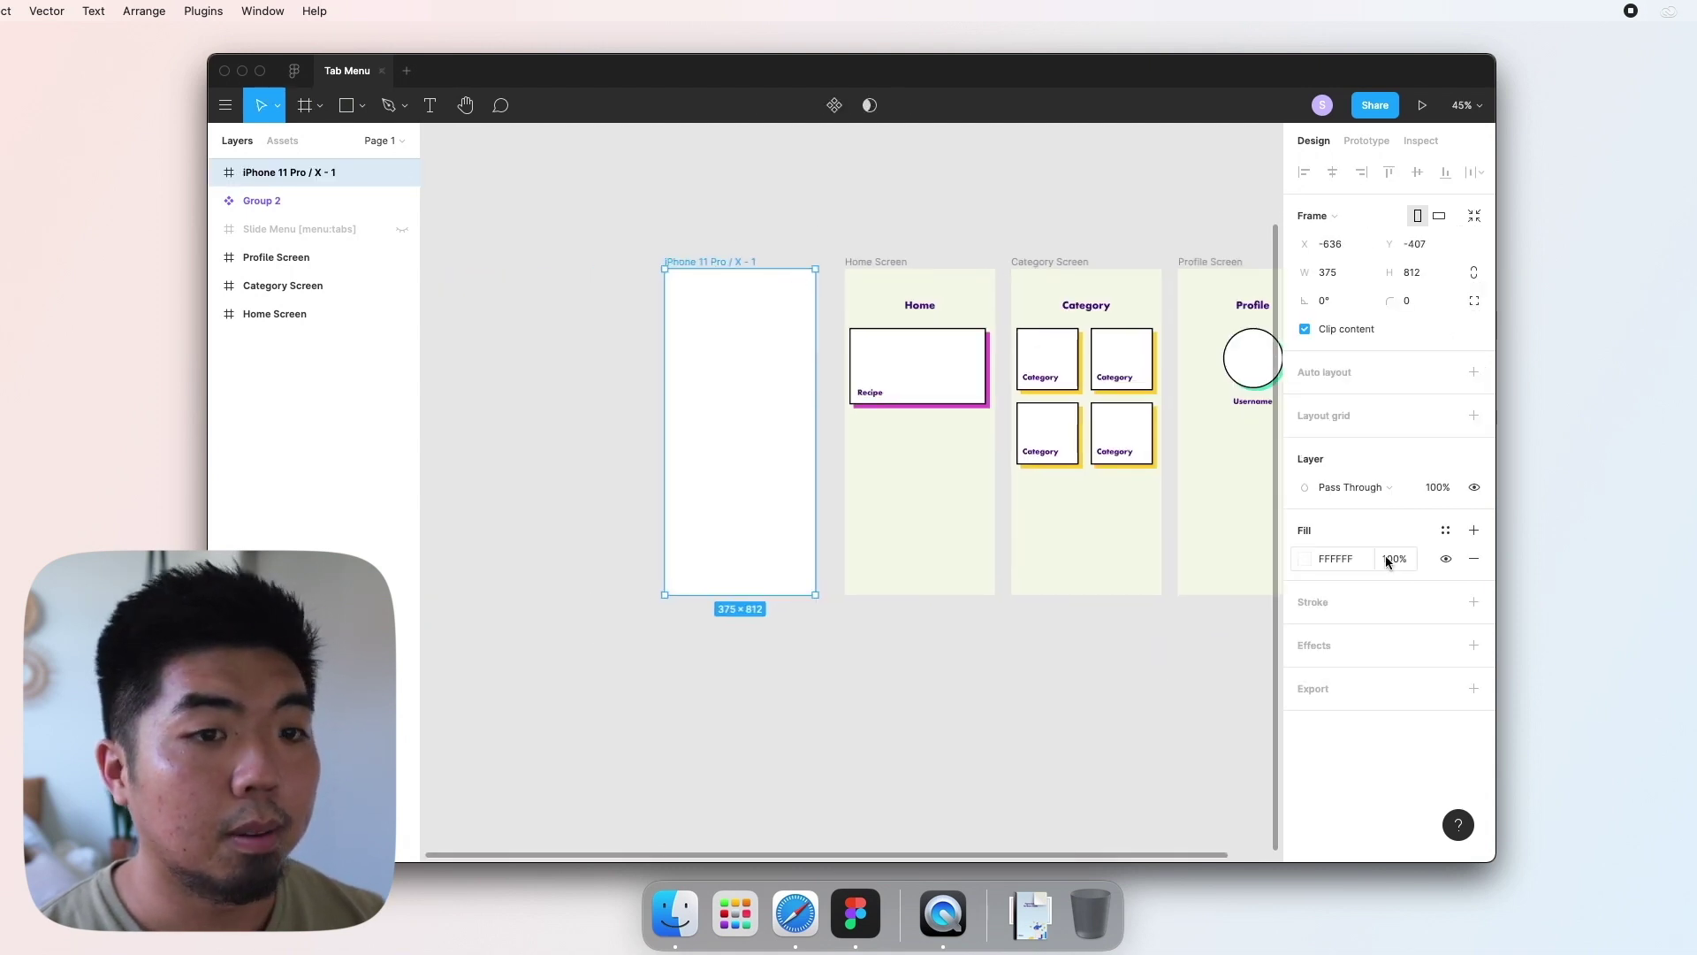
click(1304, 558)
click(1177, 776)
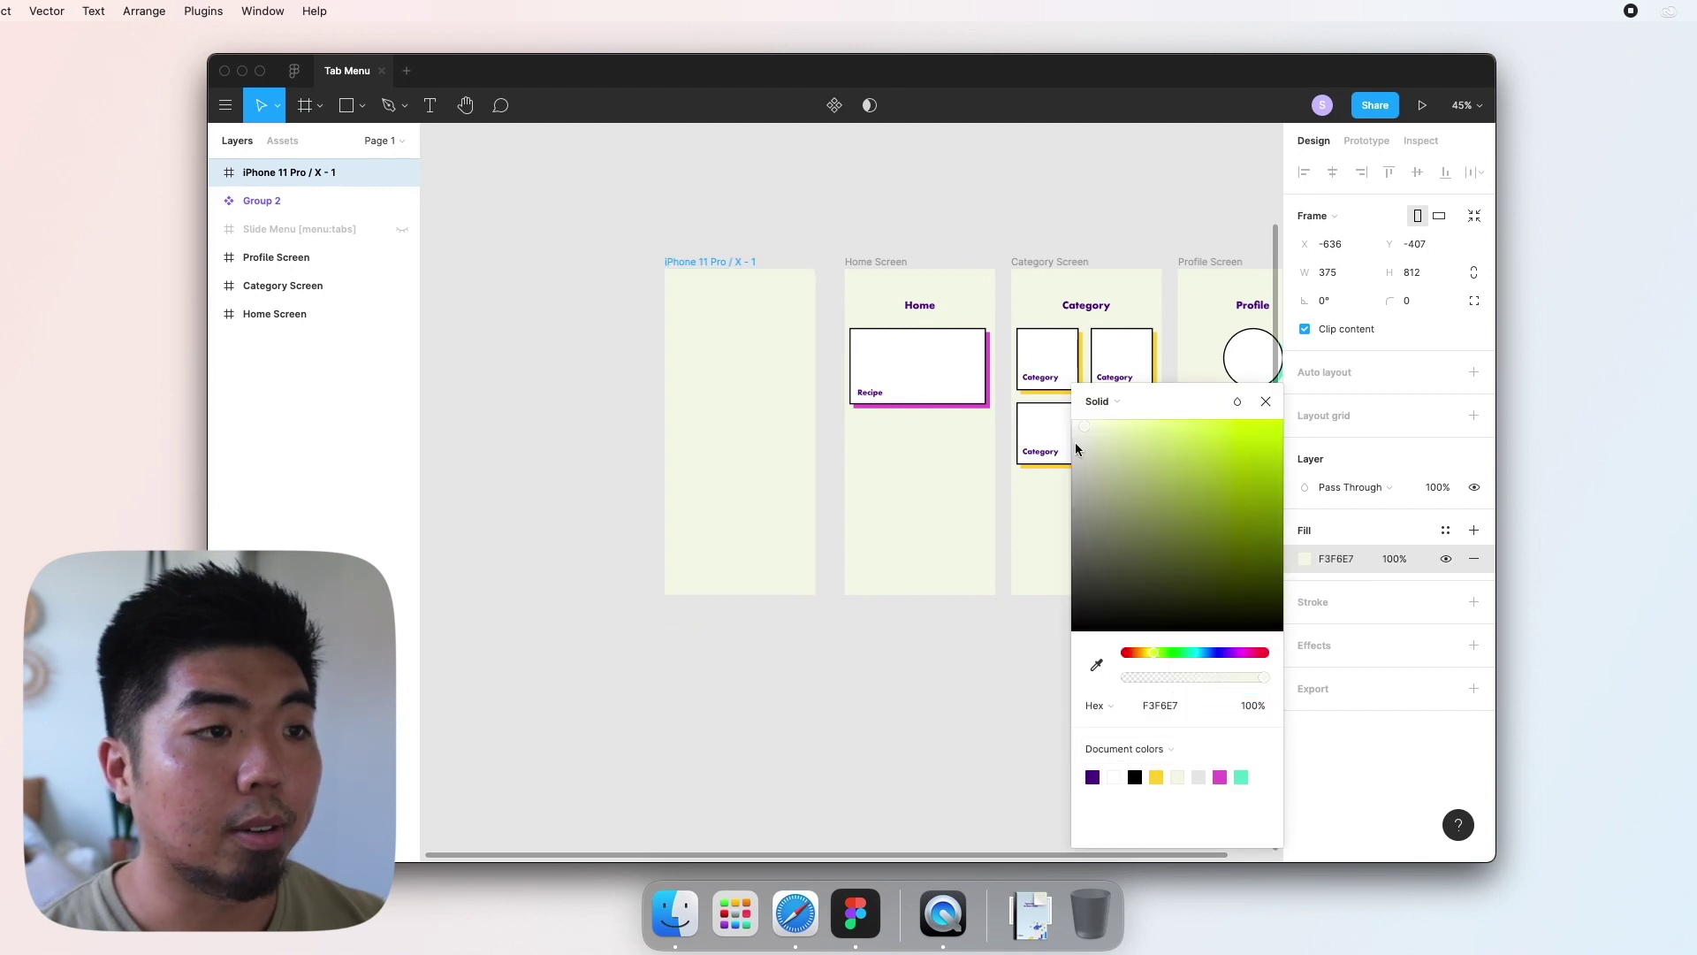
drag(902, 227, 773, 227)
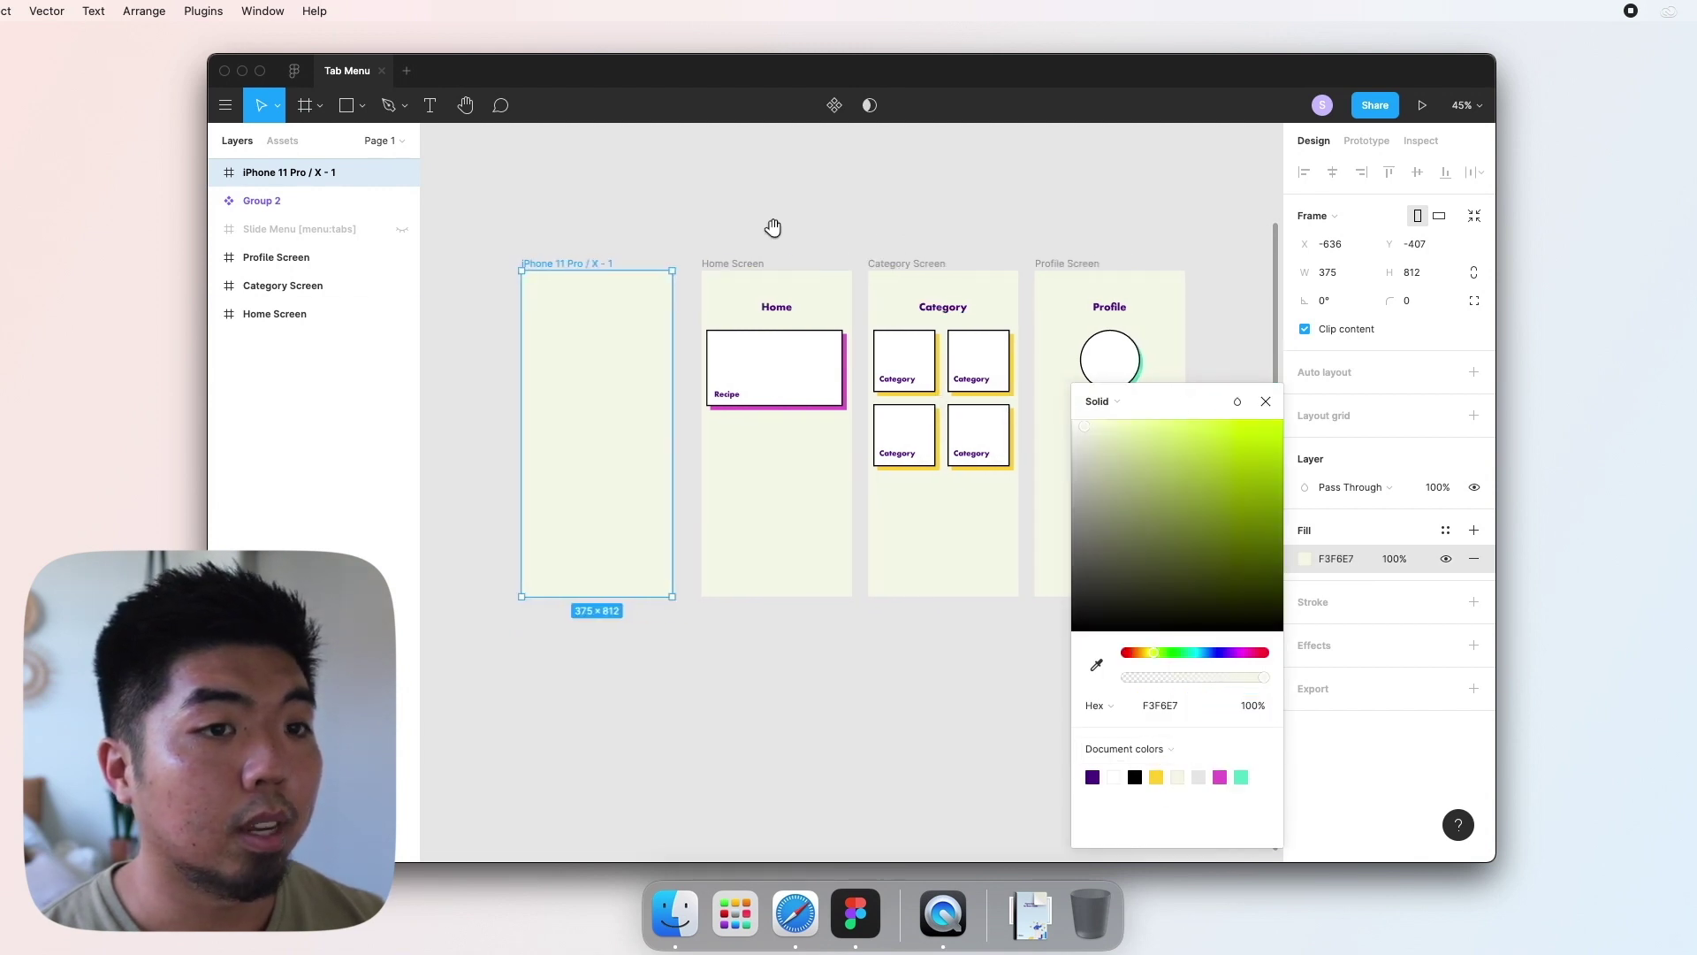
click(1265, 401)
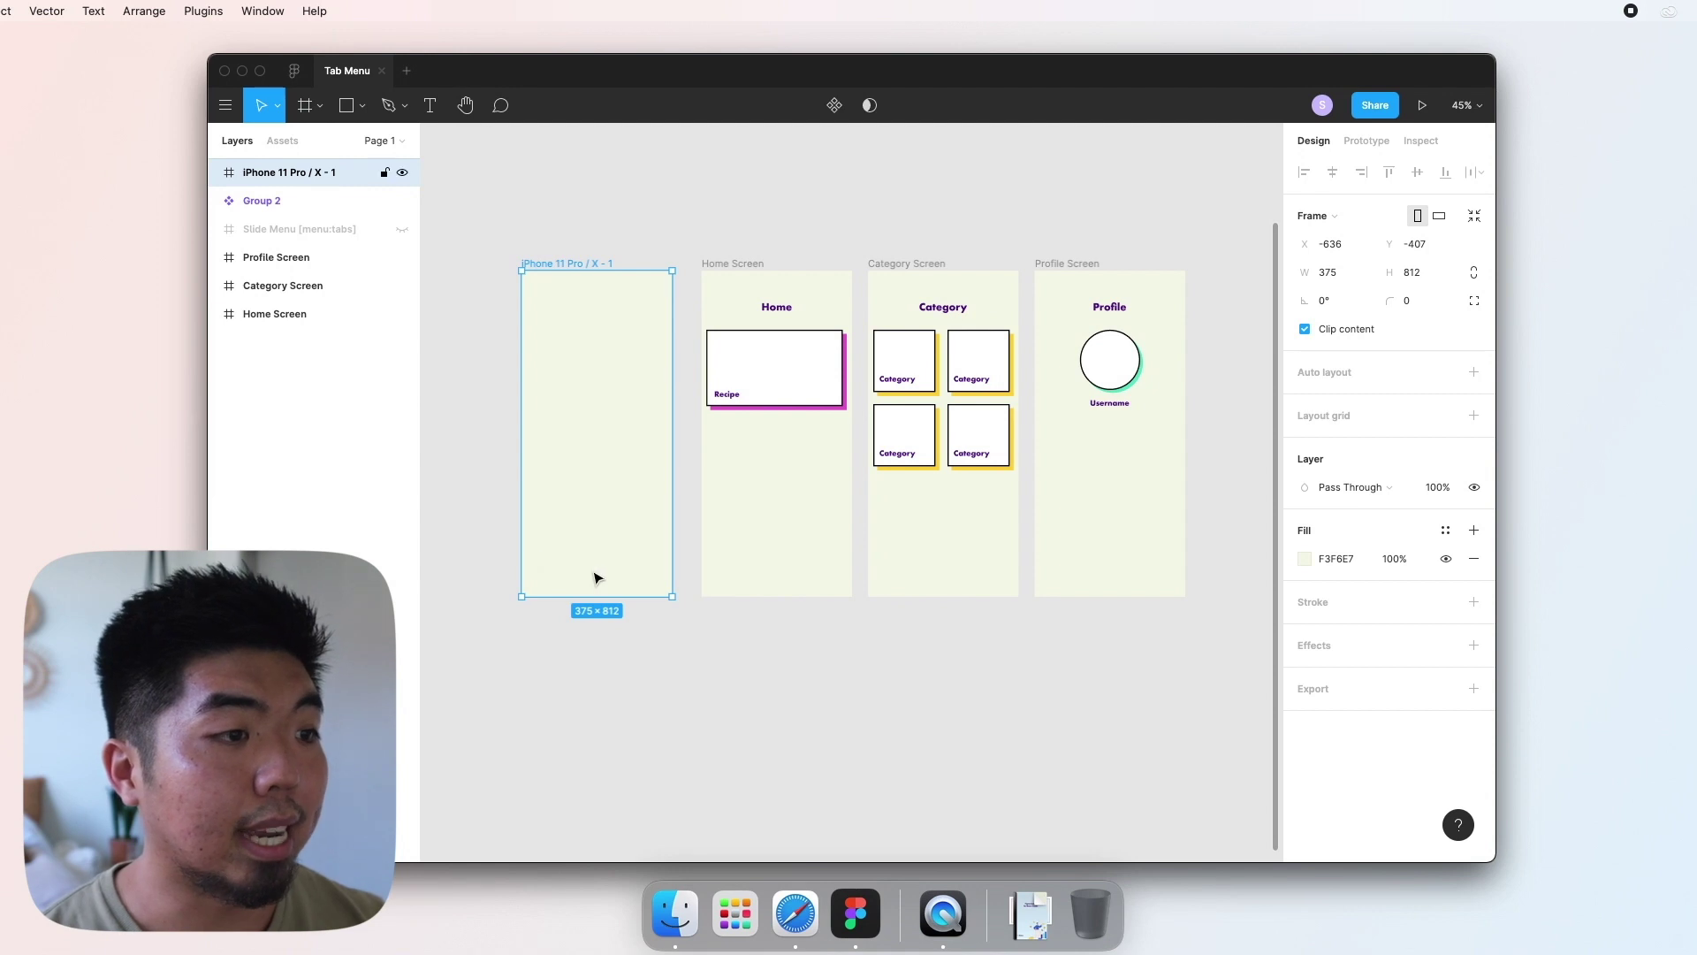
Step: Draw a 100-high yellow FFCF41 rectangle along the new frame's bottom edge
key(r)
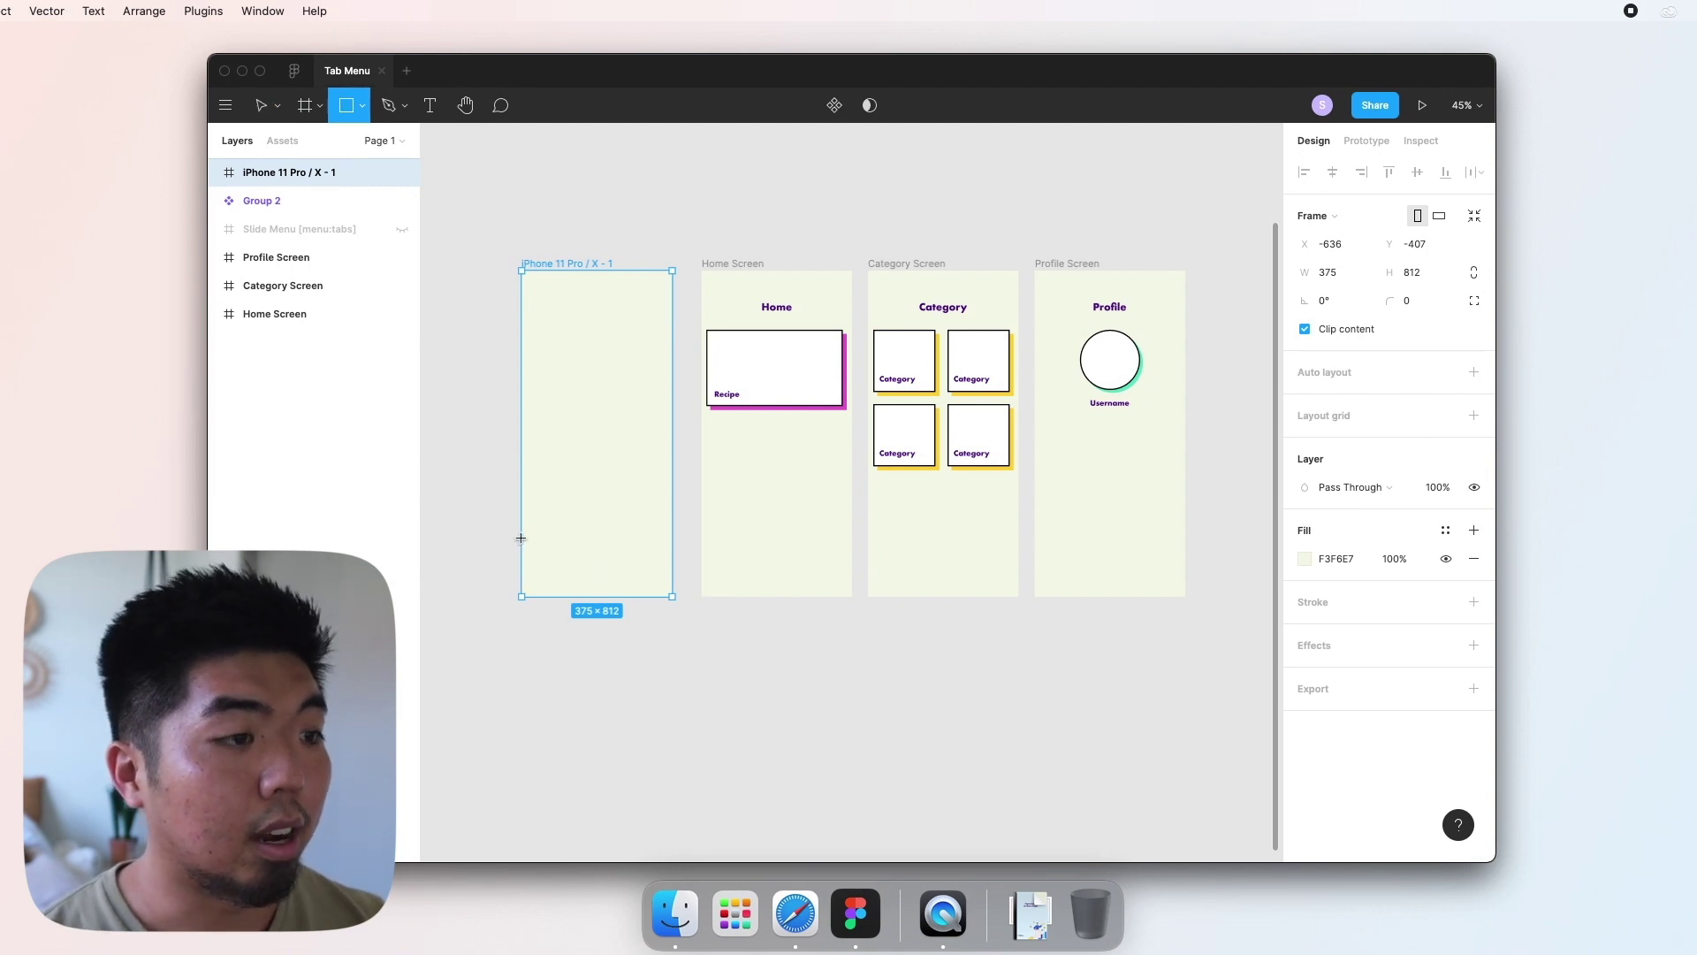
mouse_move(520, 549)
mouse_down()
mouse_move(564, 583)
mouse_move(671, 598)
mouse_up()
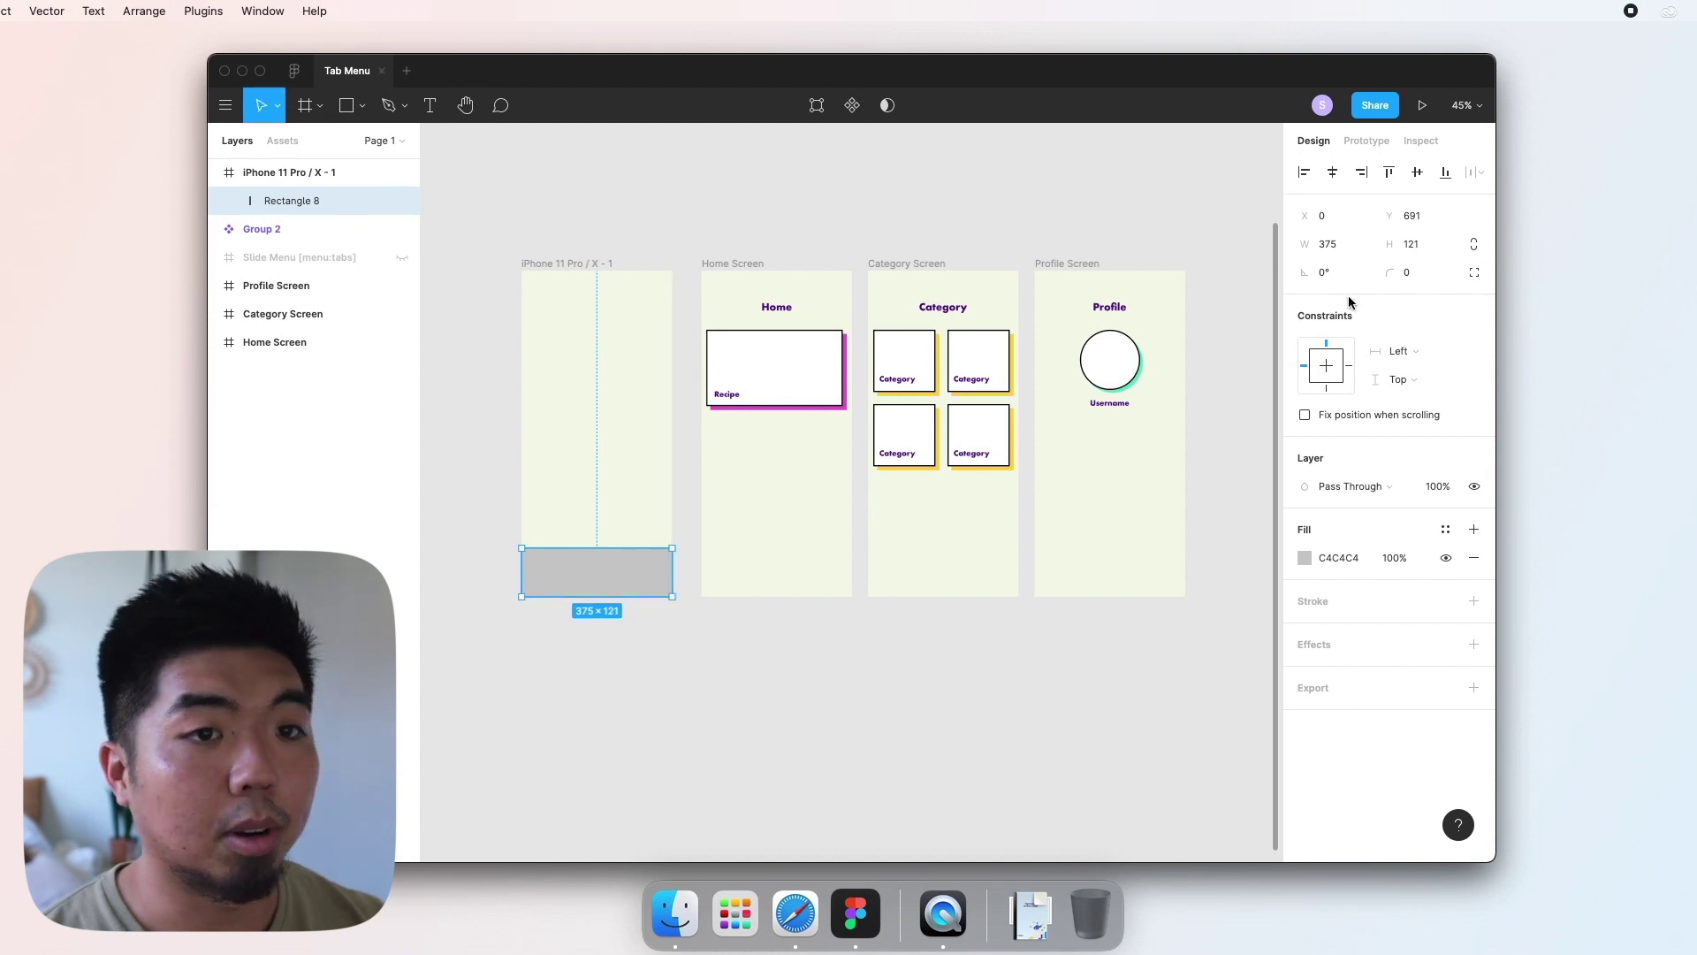
click(1417, 251)
text(100)
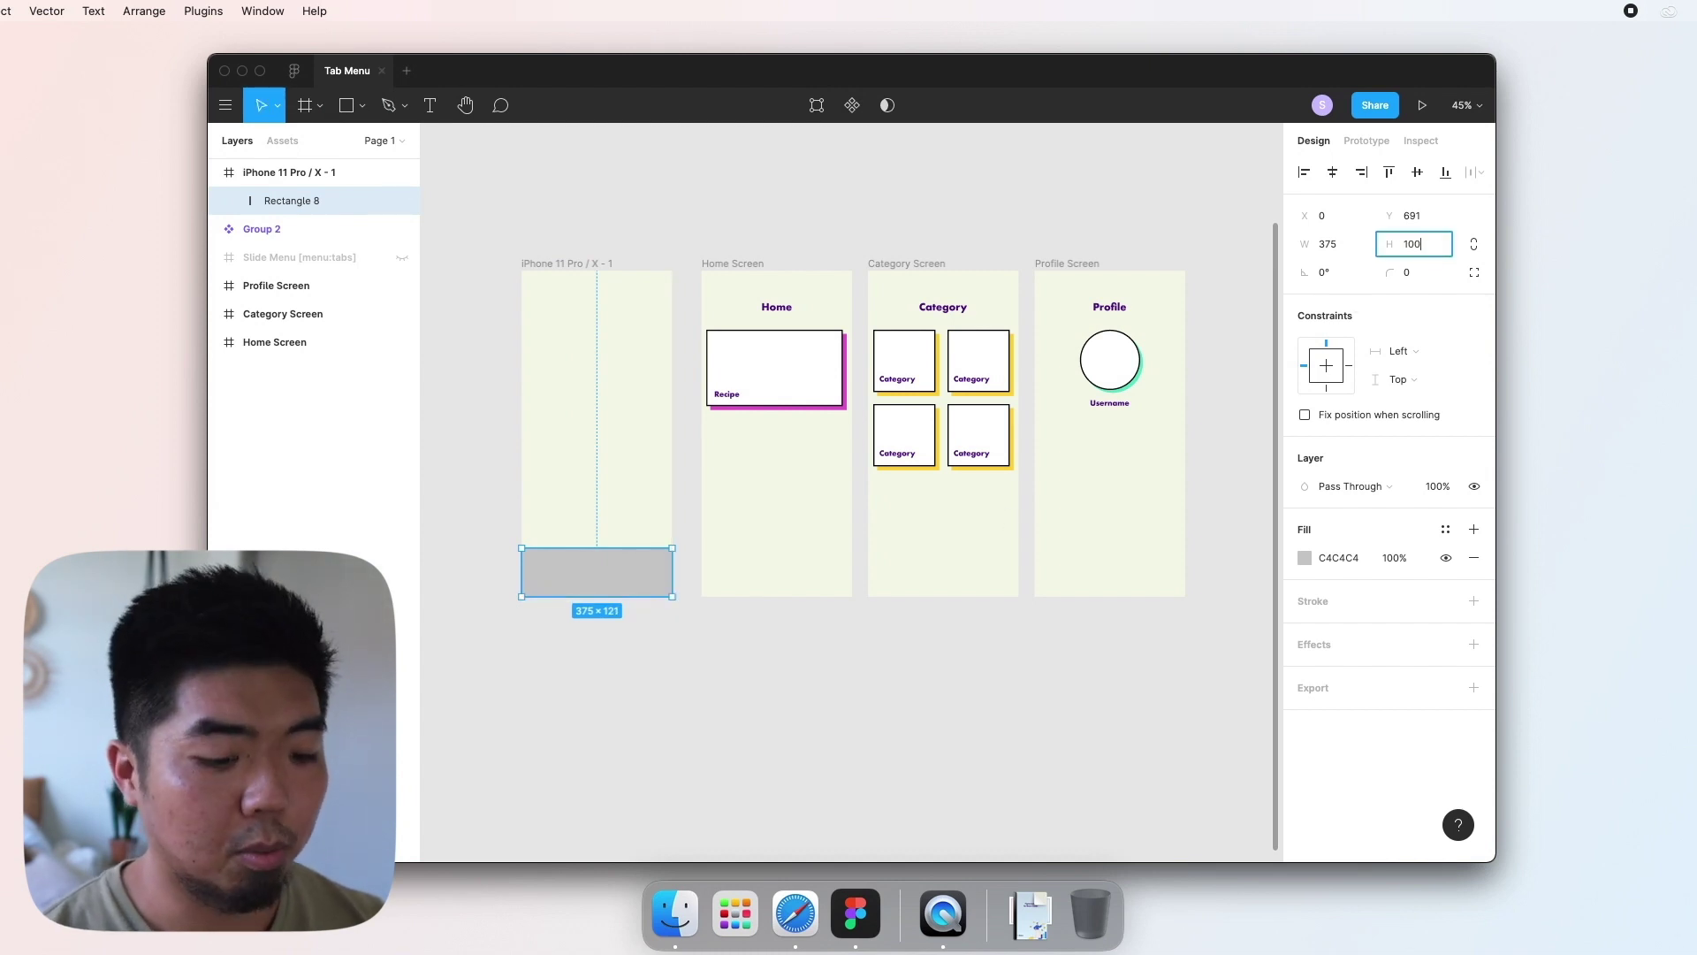
key(Return)
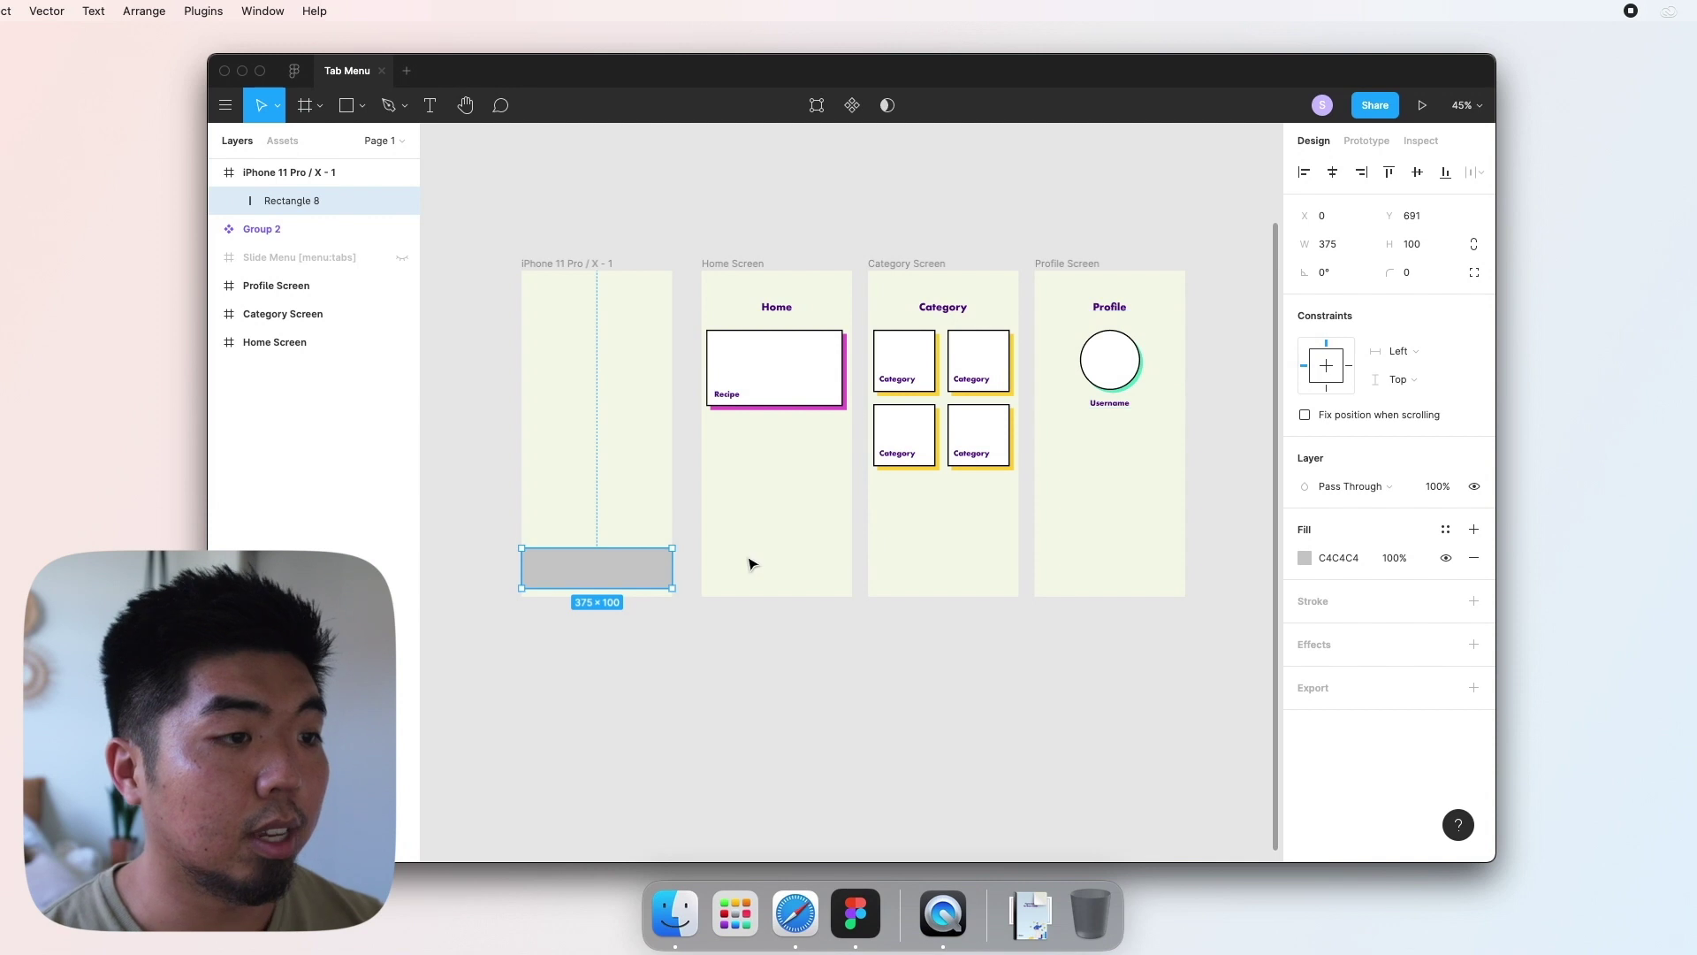
drag(644, 580, 648, 587)
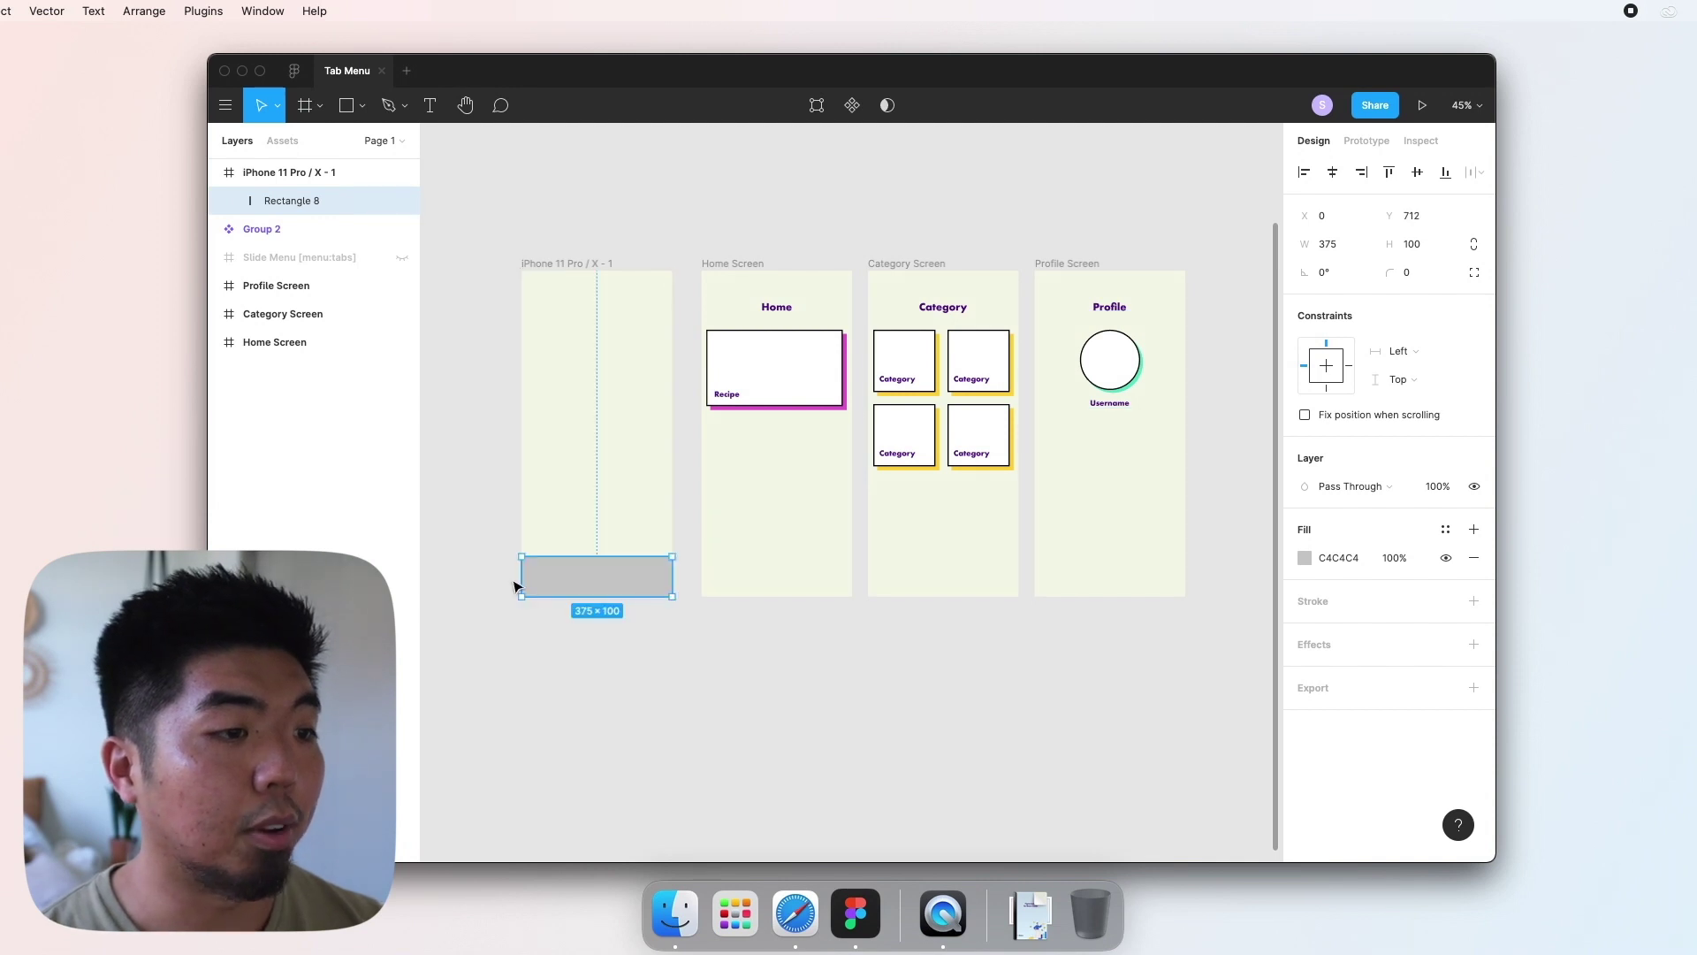
click(1305, 557)
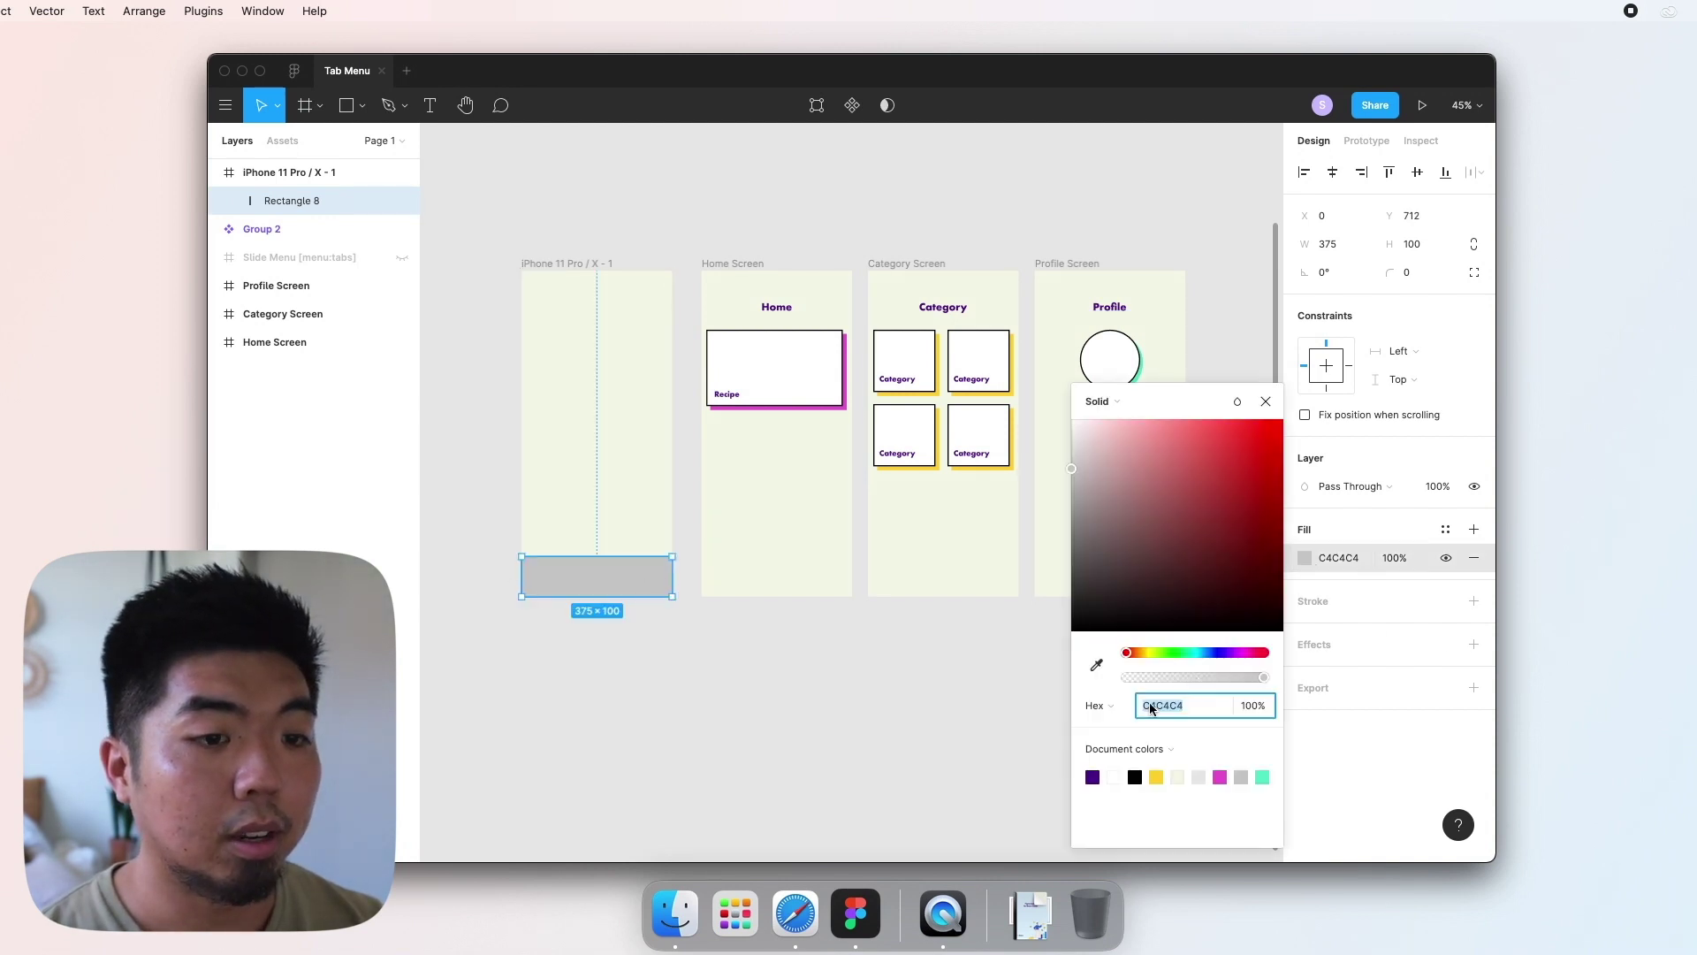
click(1157, 777)
click(1265, 400)
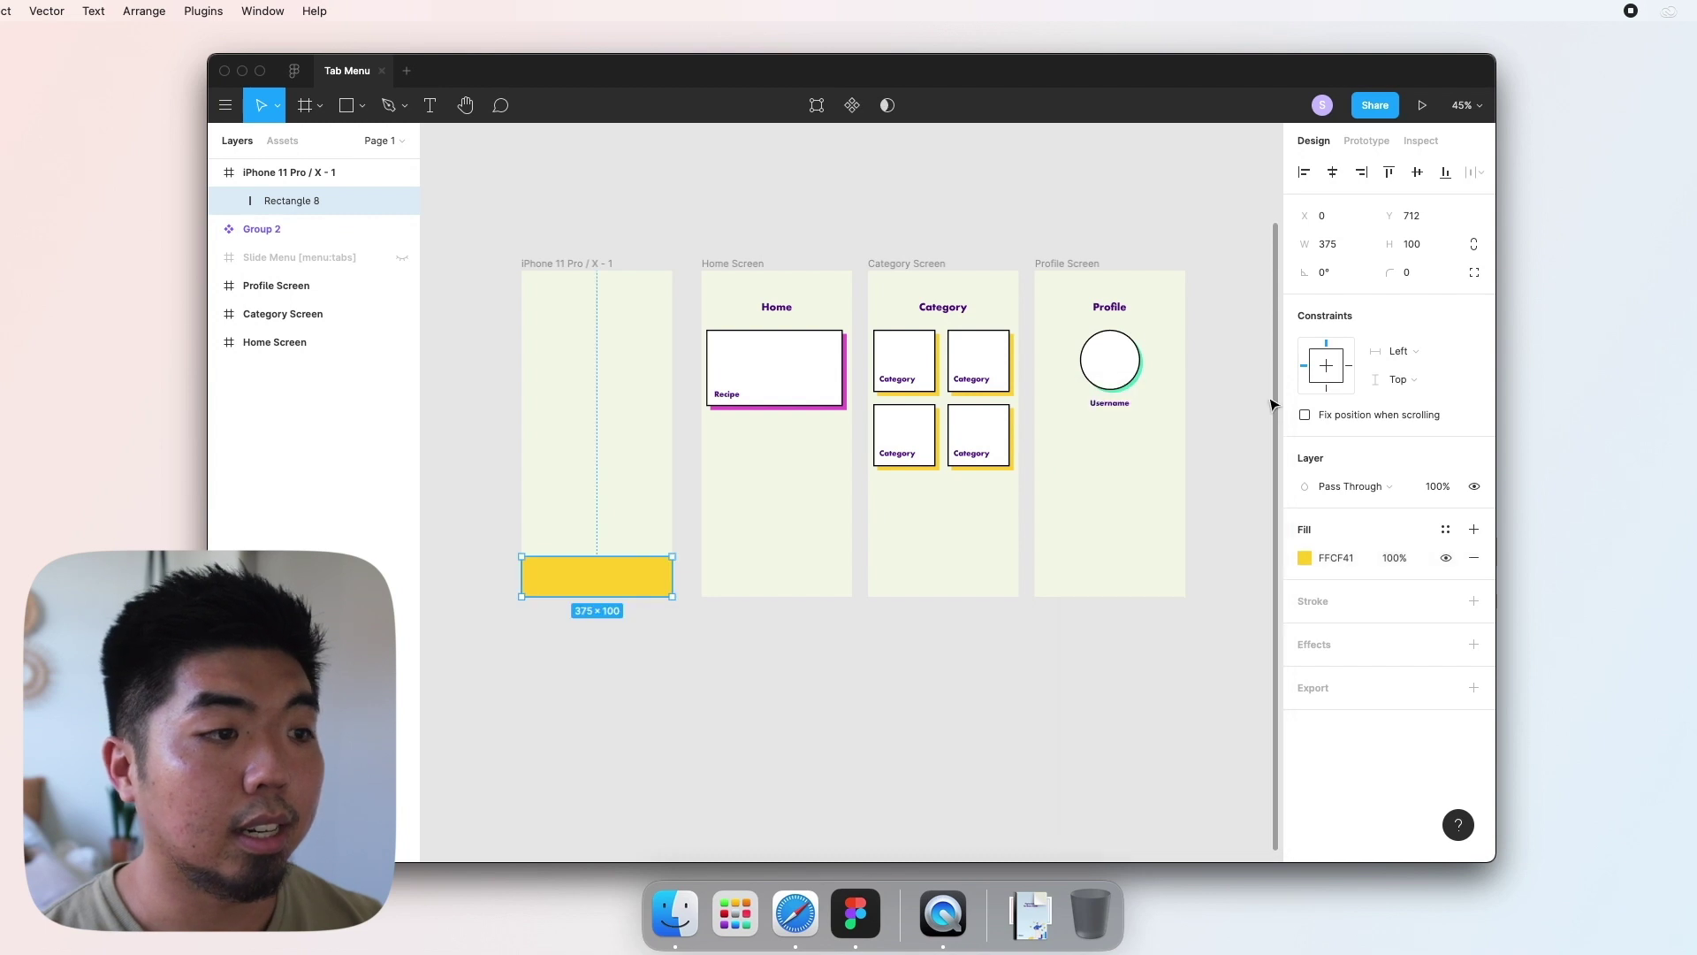
Step: Paste copies of the grid, user and home icons from Menu (container) onto the yellow bar
click(217, 259)
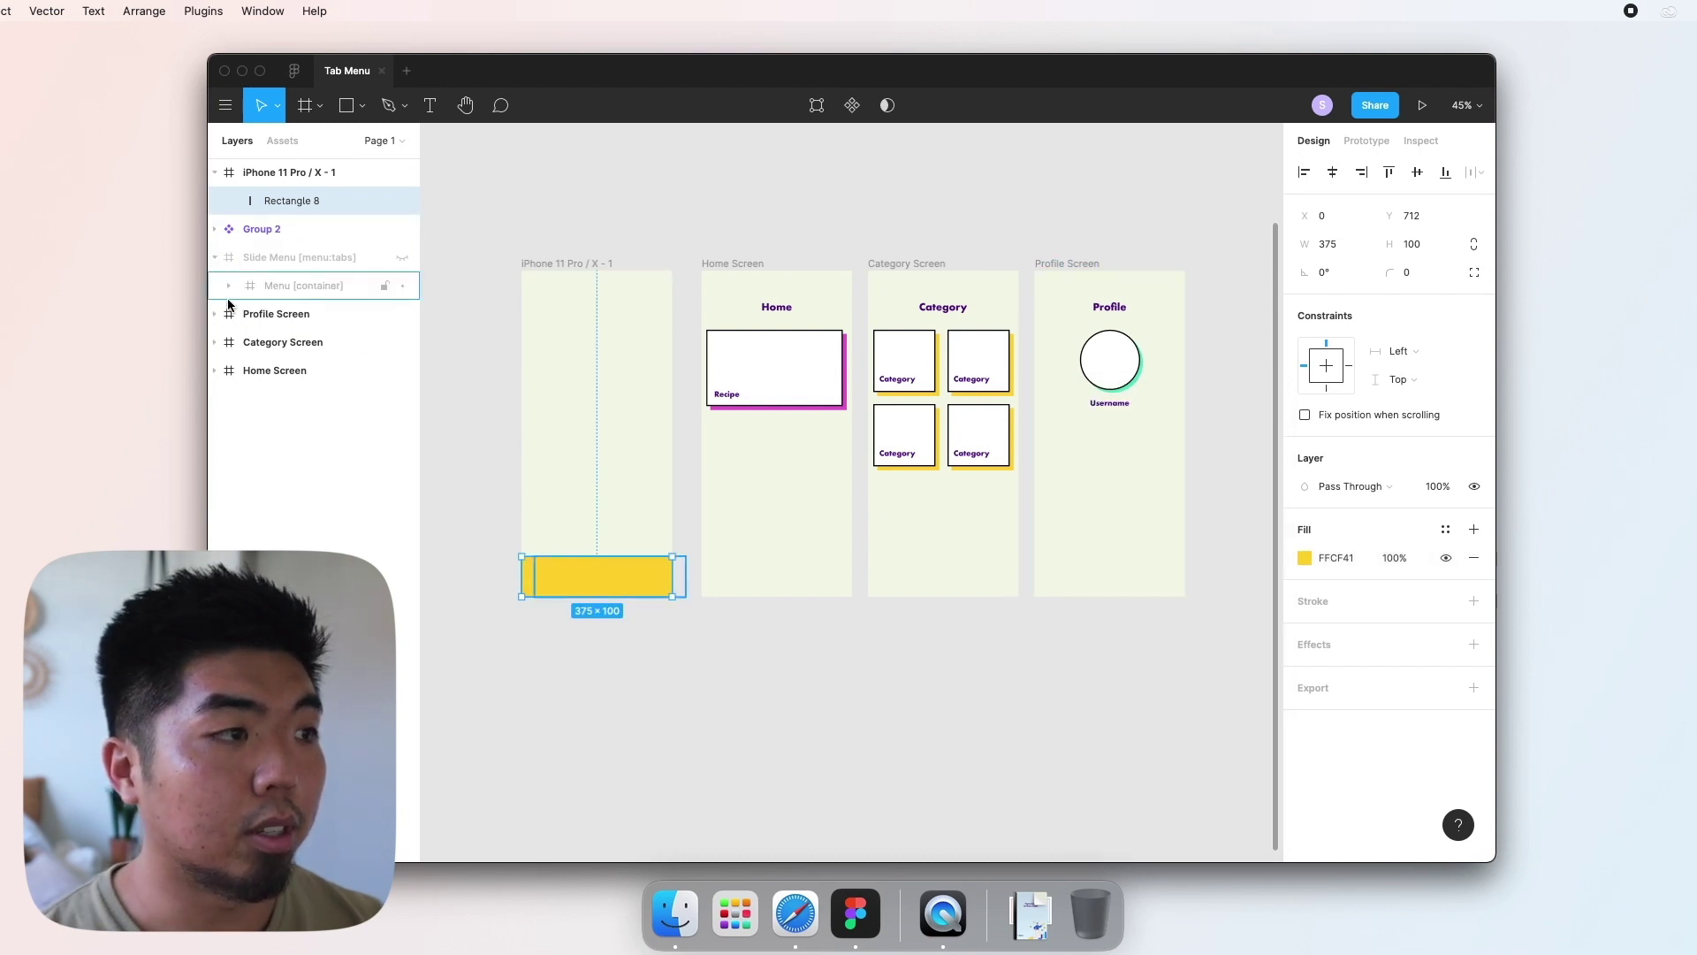
click(228, 286)
click(299, 309)
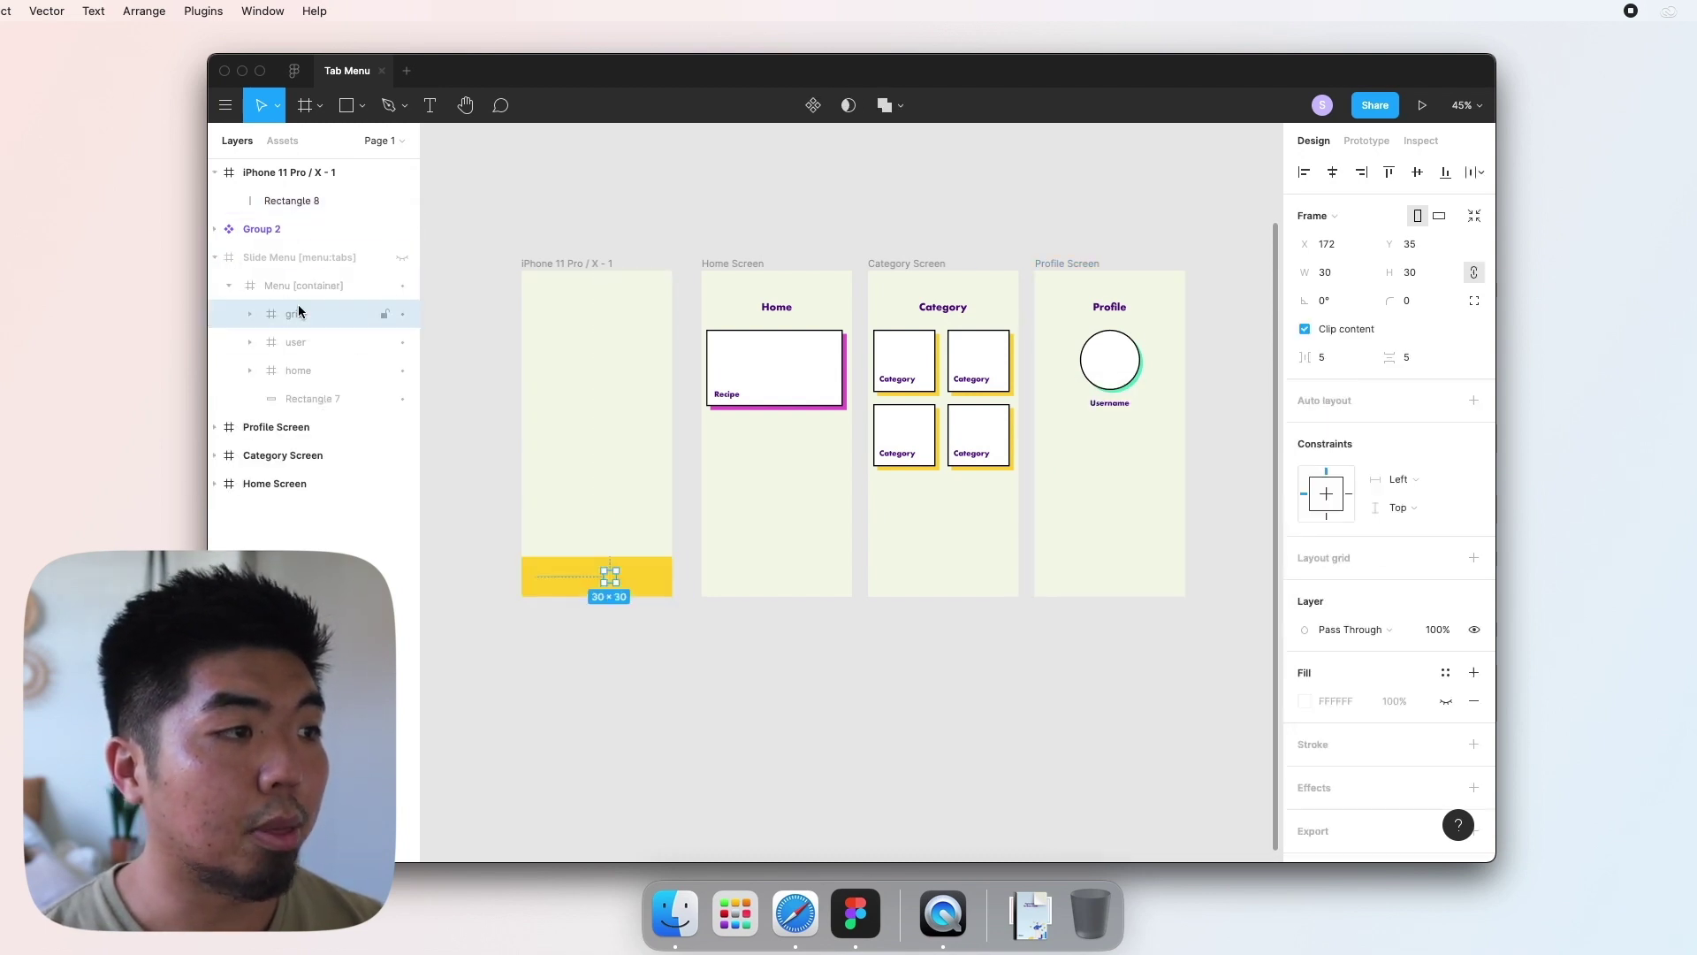
shift+click(326, 373)
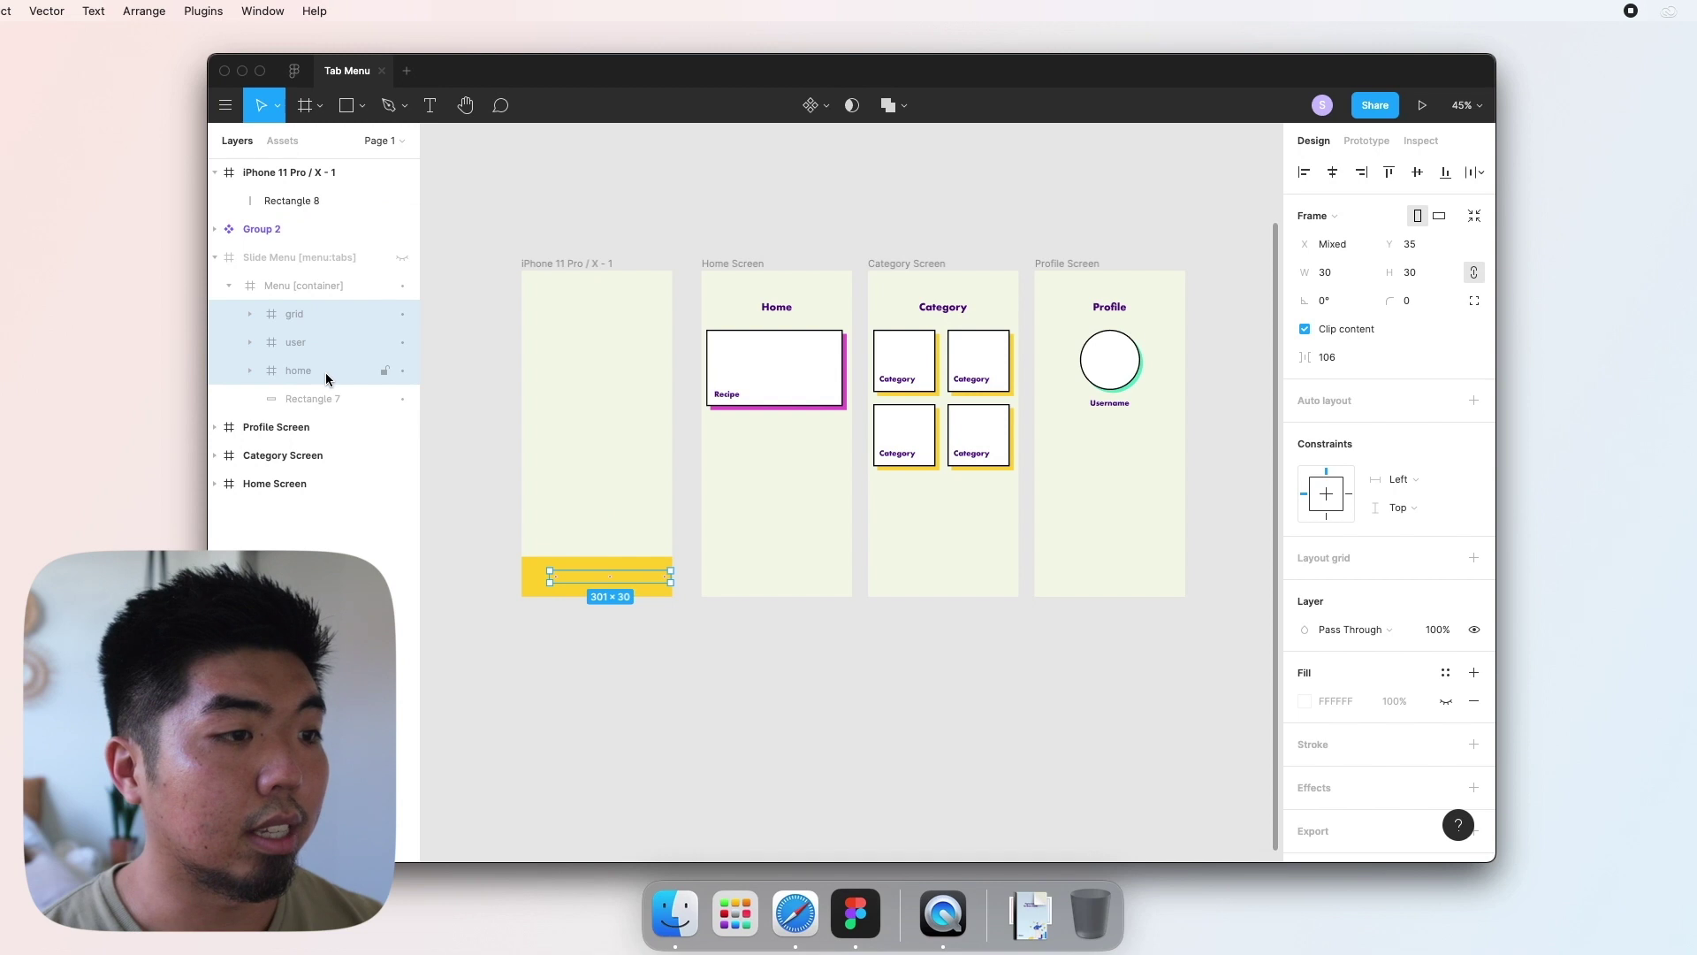
click(292, 172)
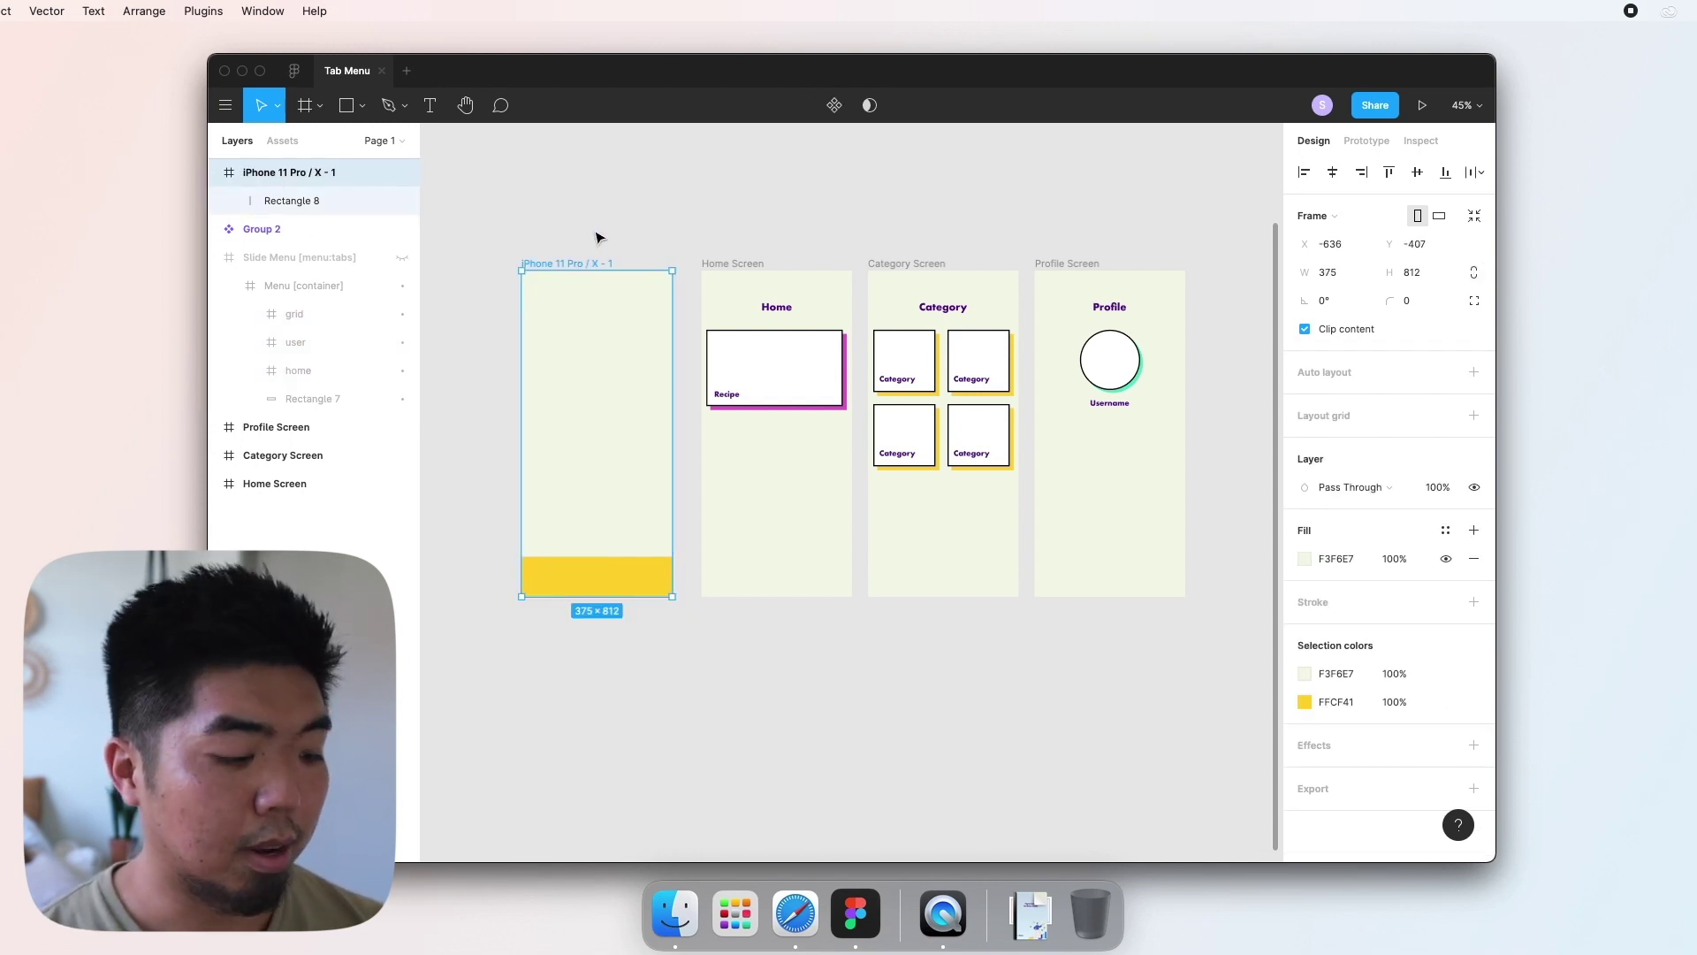
key(super+v)
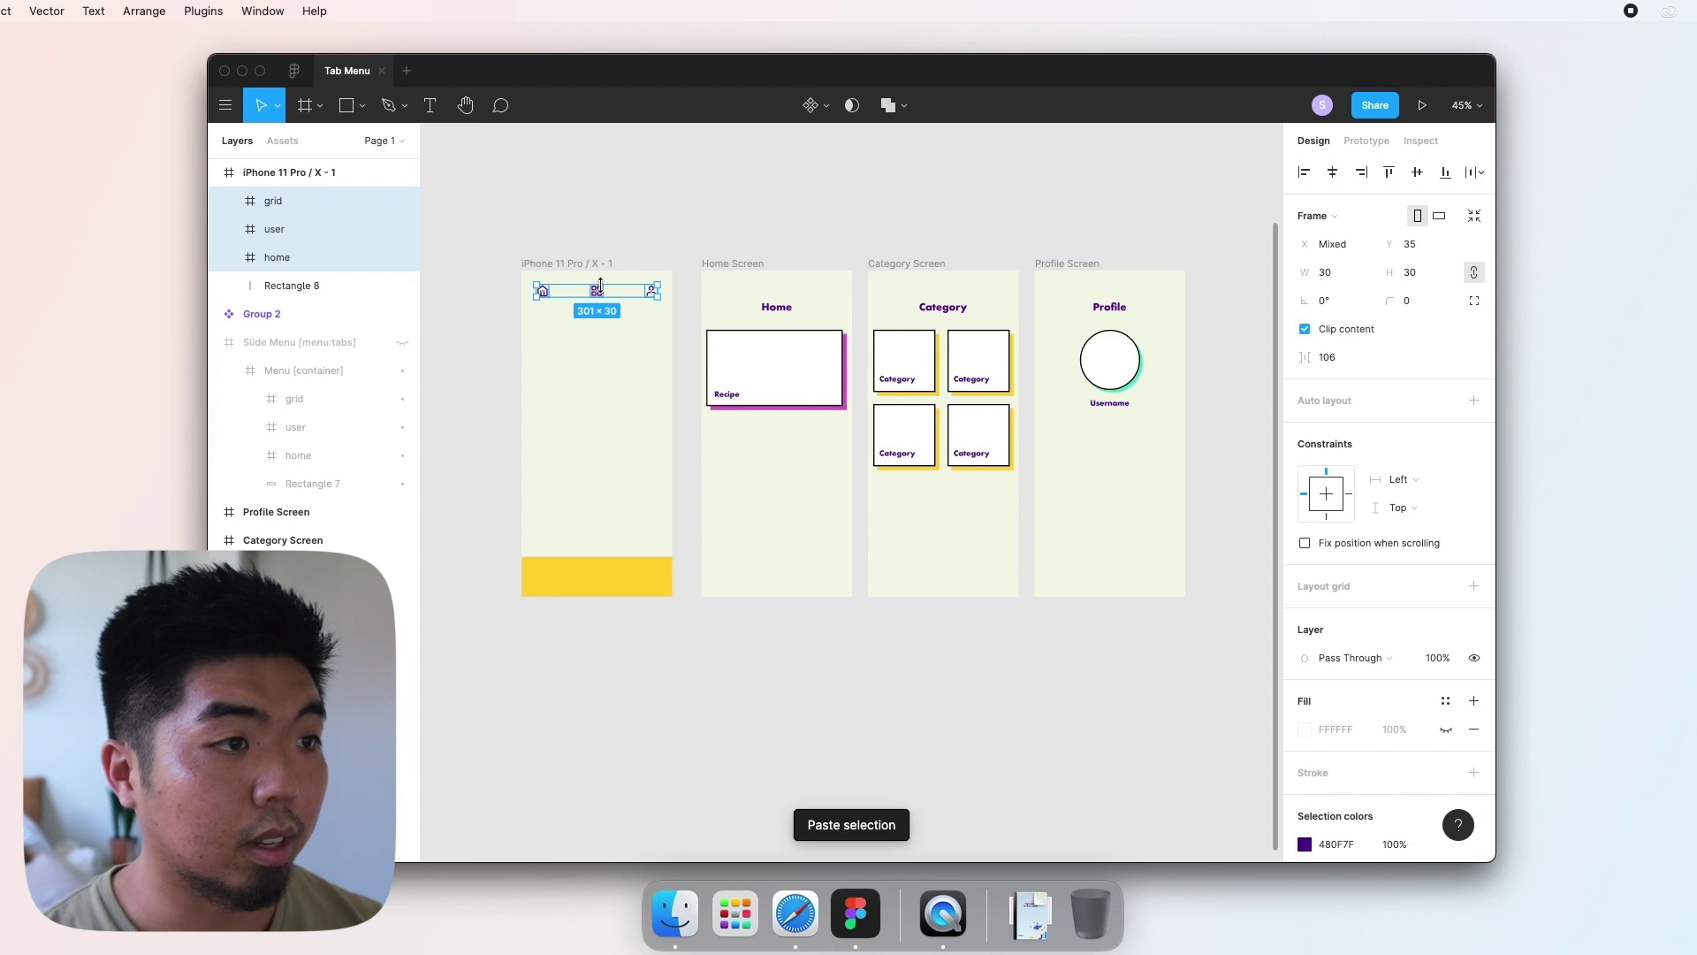
drag(599, 298, 599, 579)
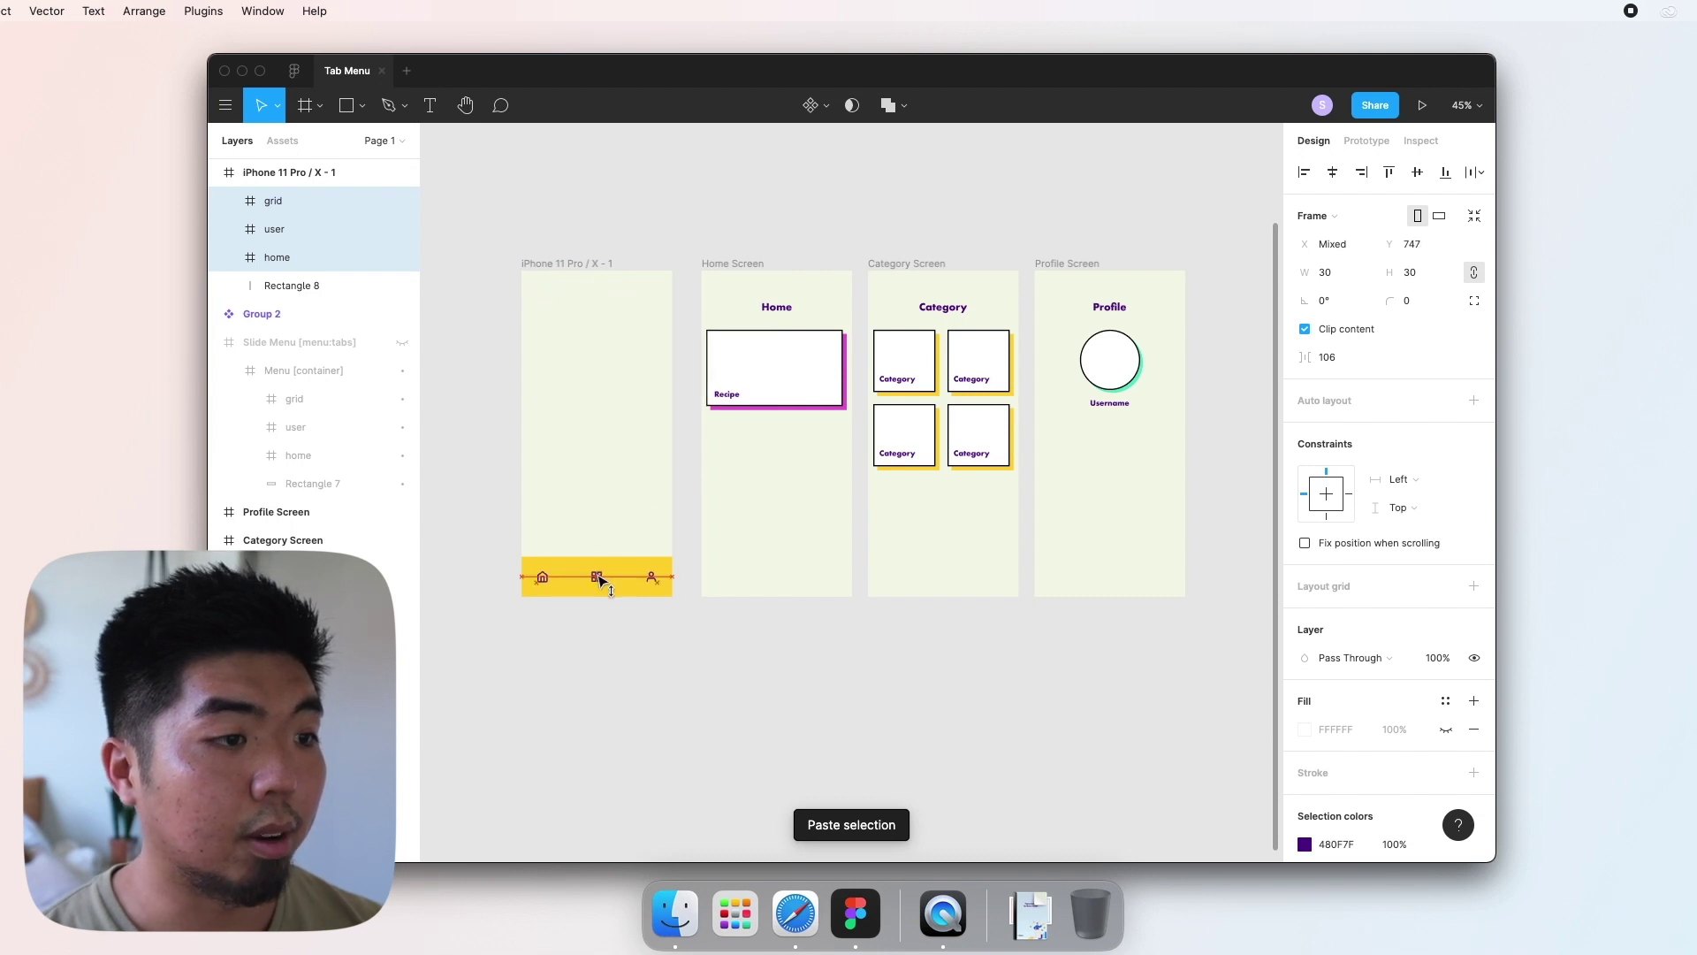
click(617, 655)
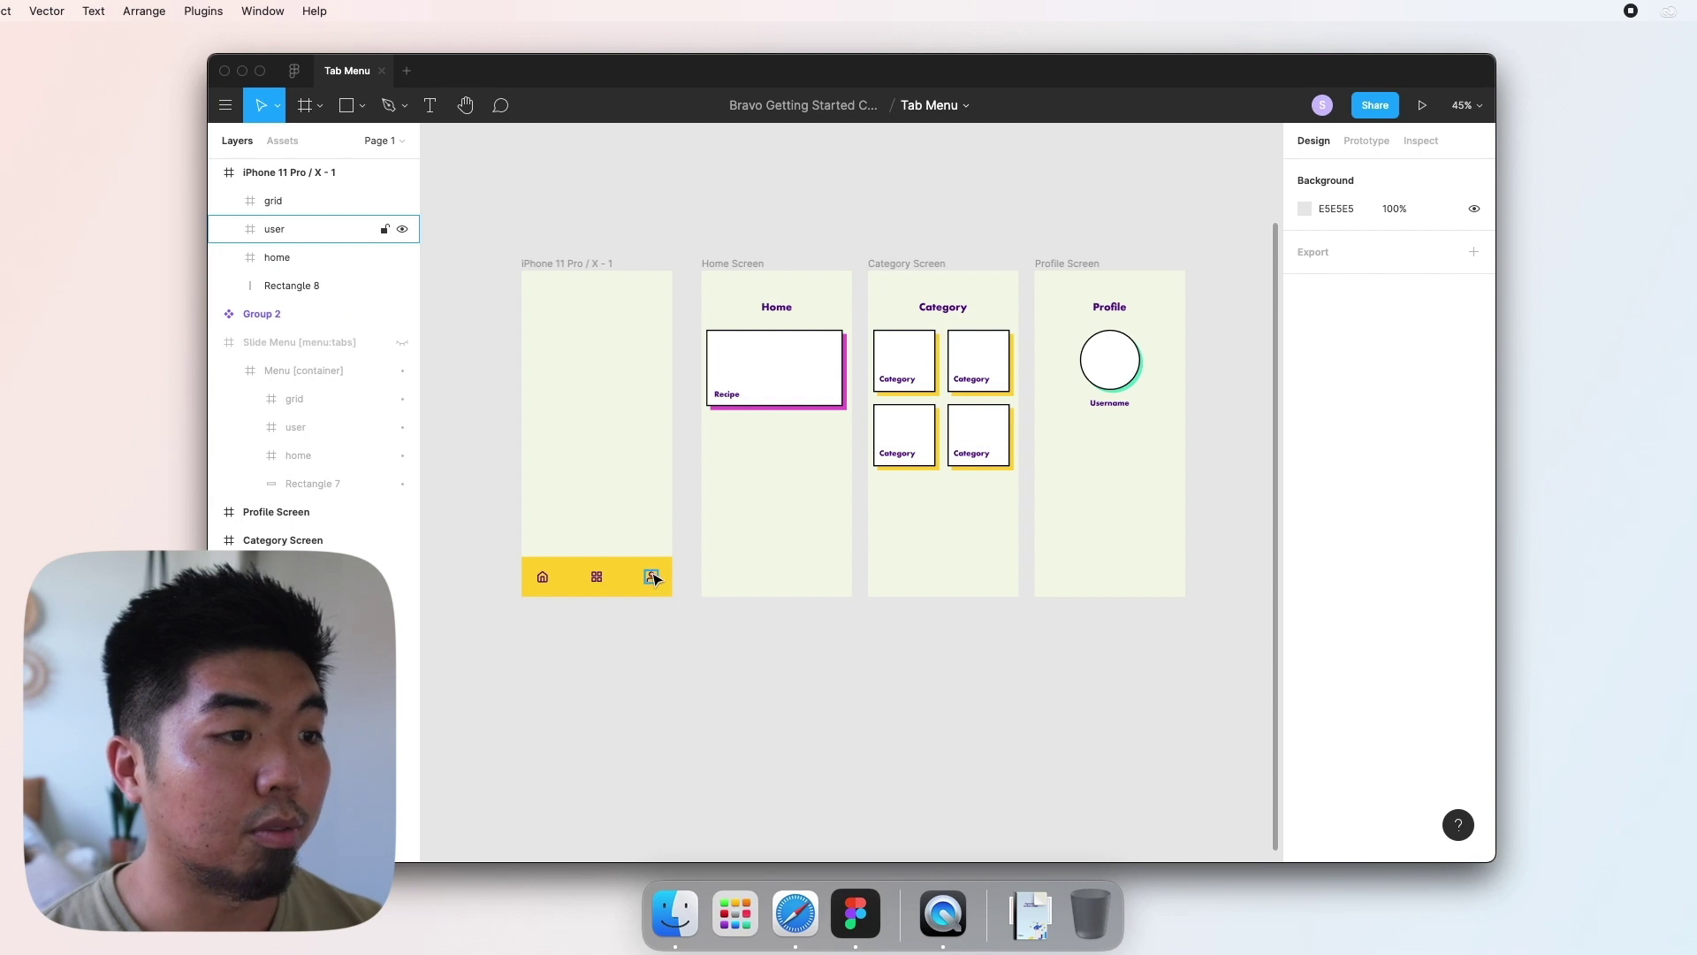
Step: Rename the new iPhone frame to [menu:tabs]
click(226, 342)
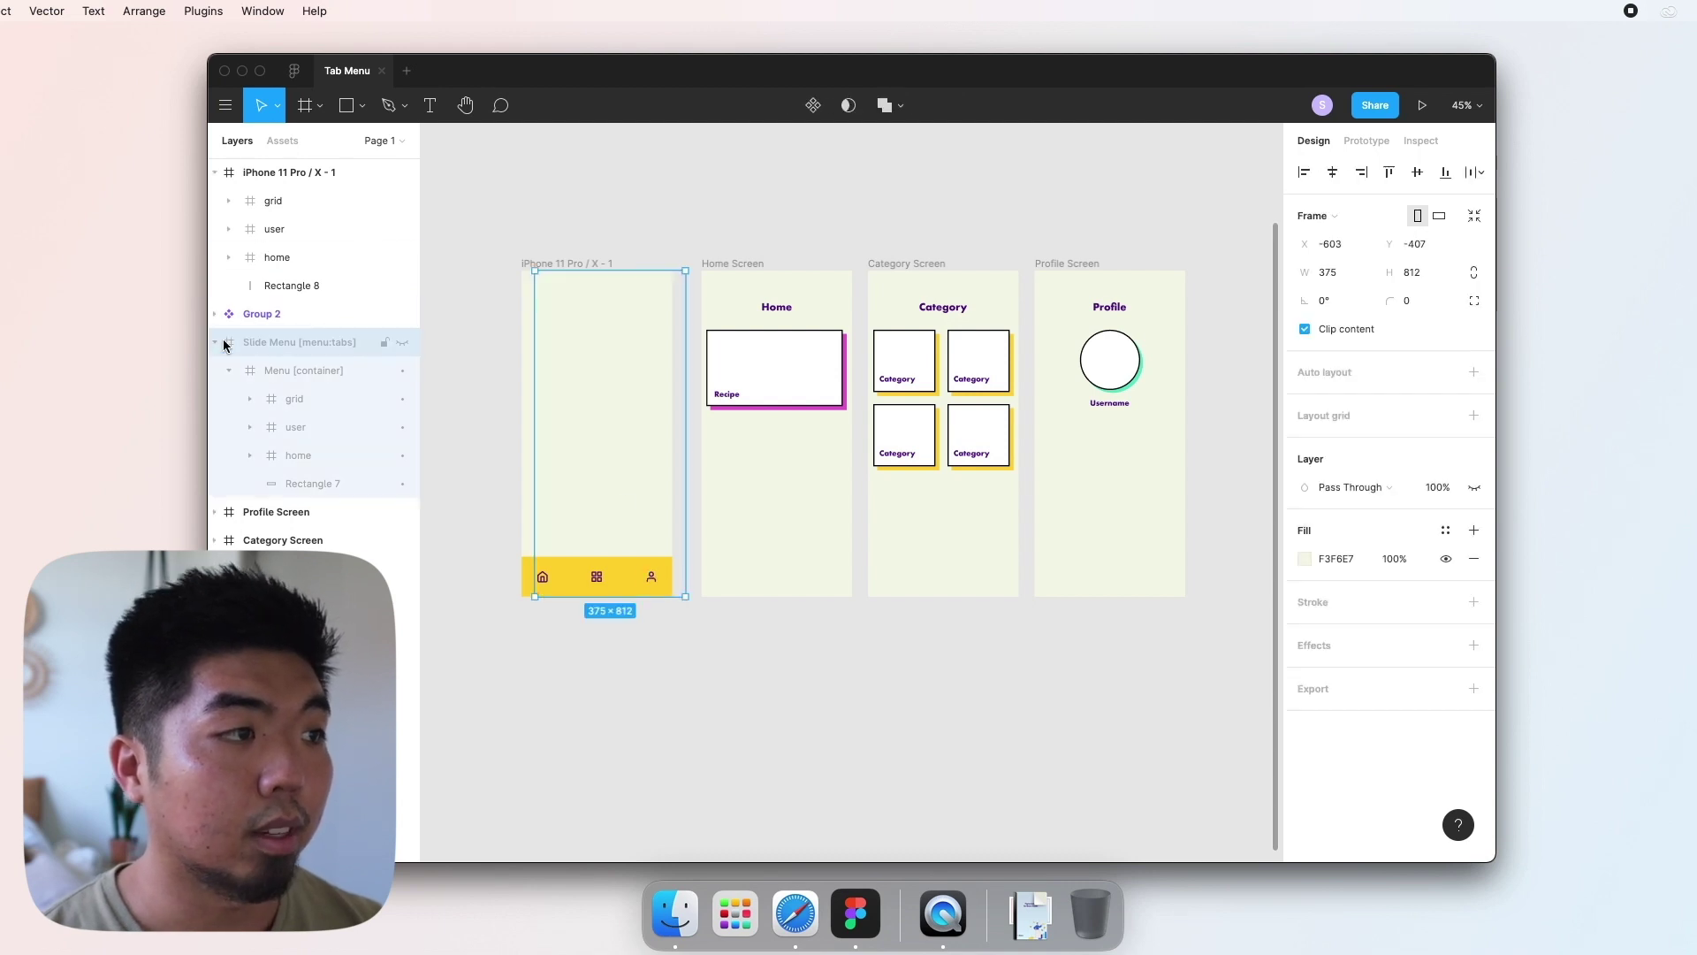
click(217, 342)
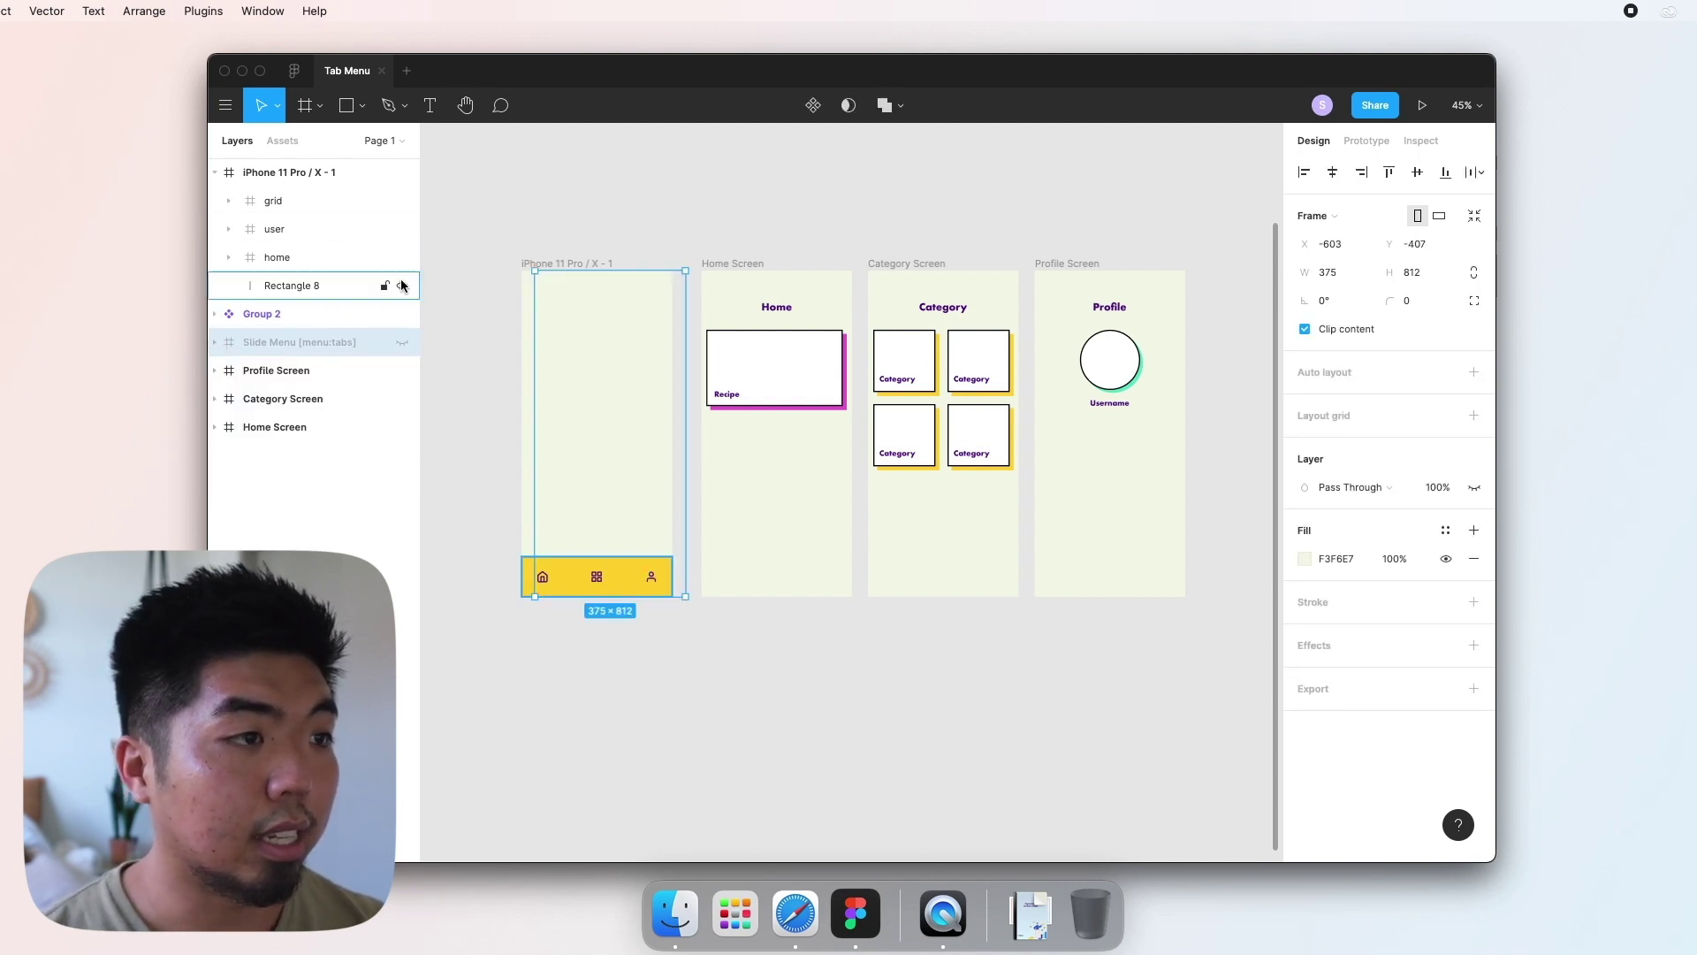
click(451, 227)
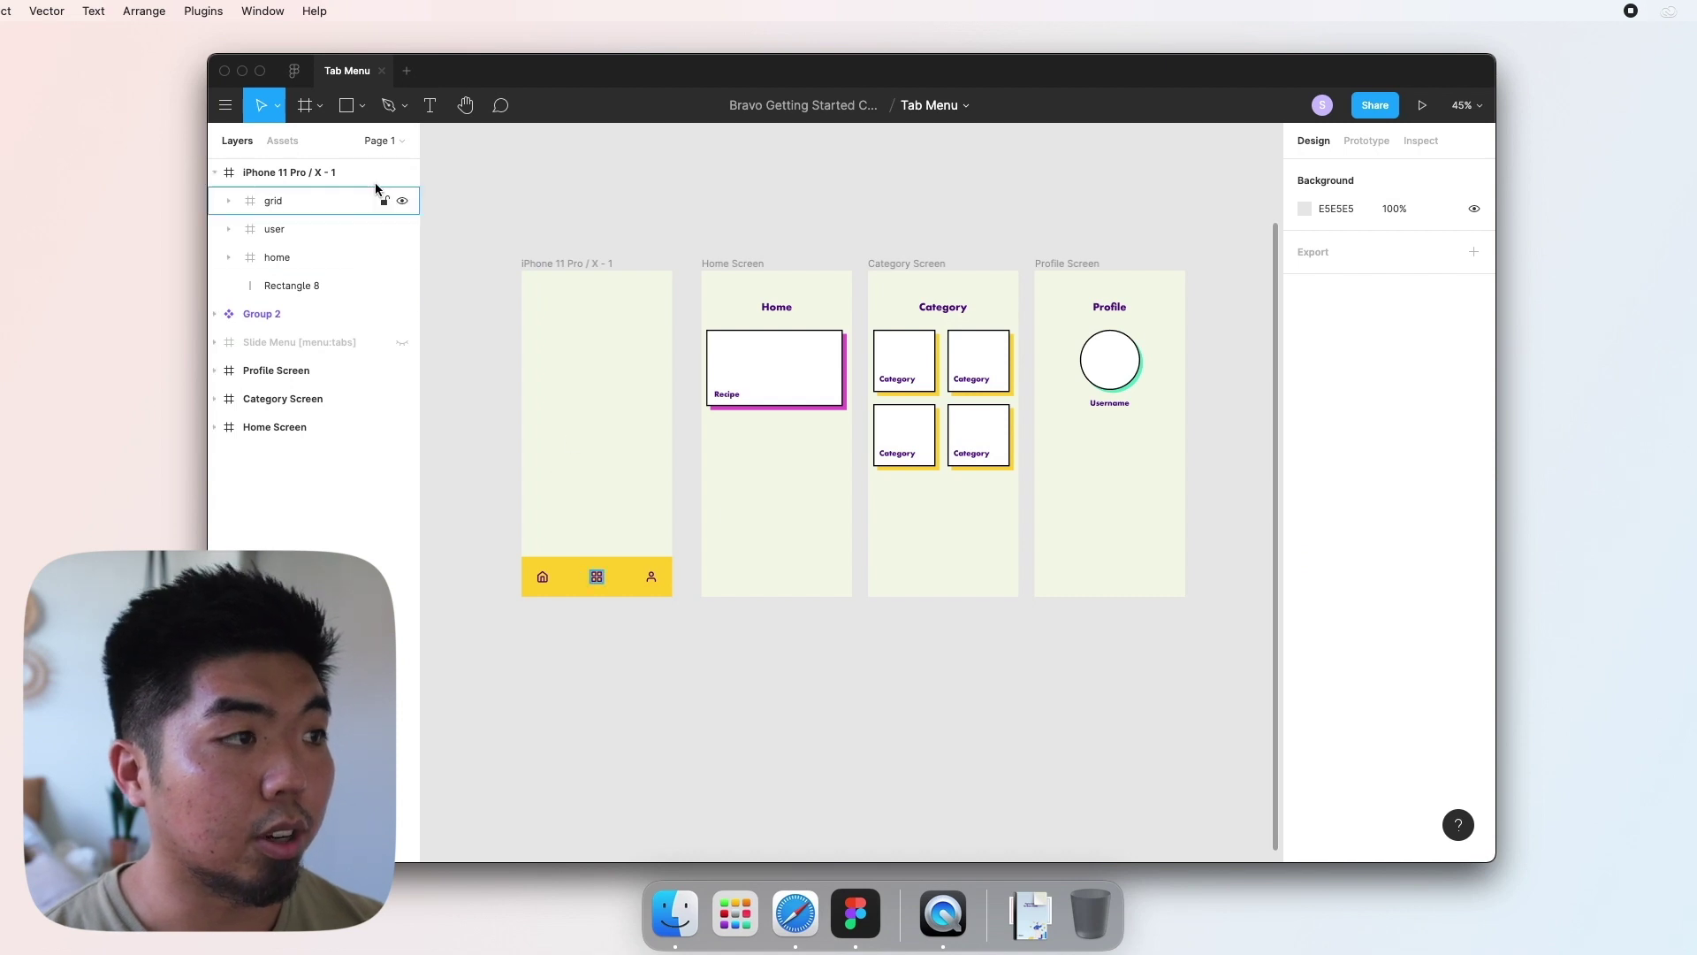
click(564, 263)
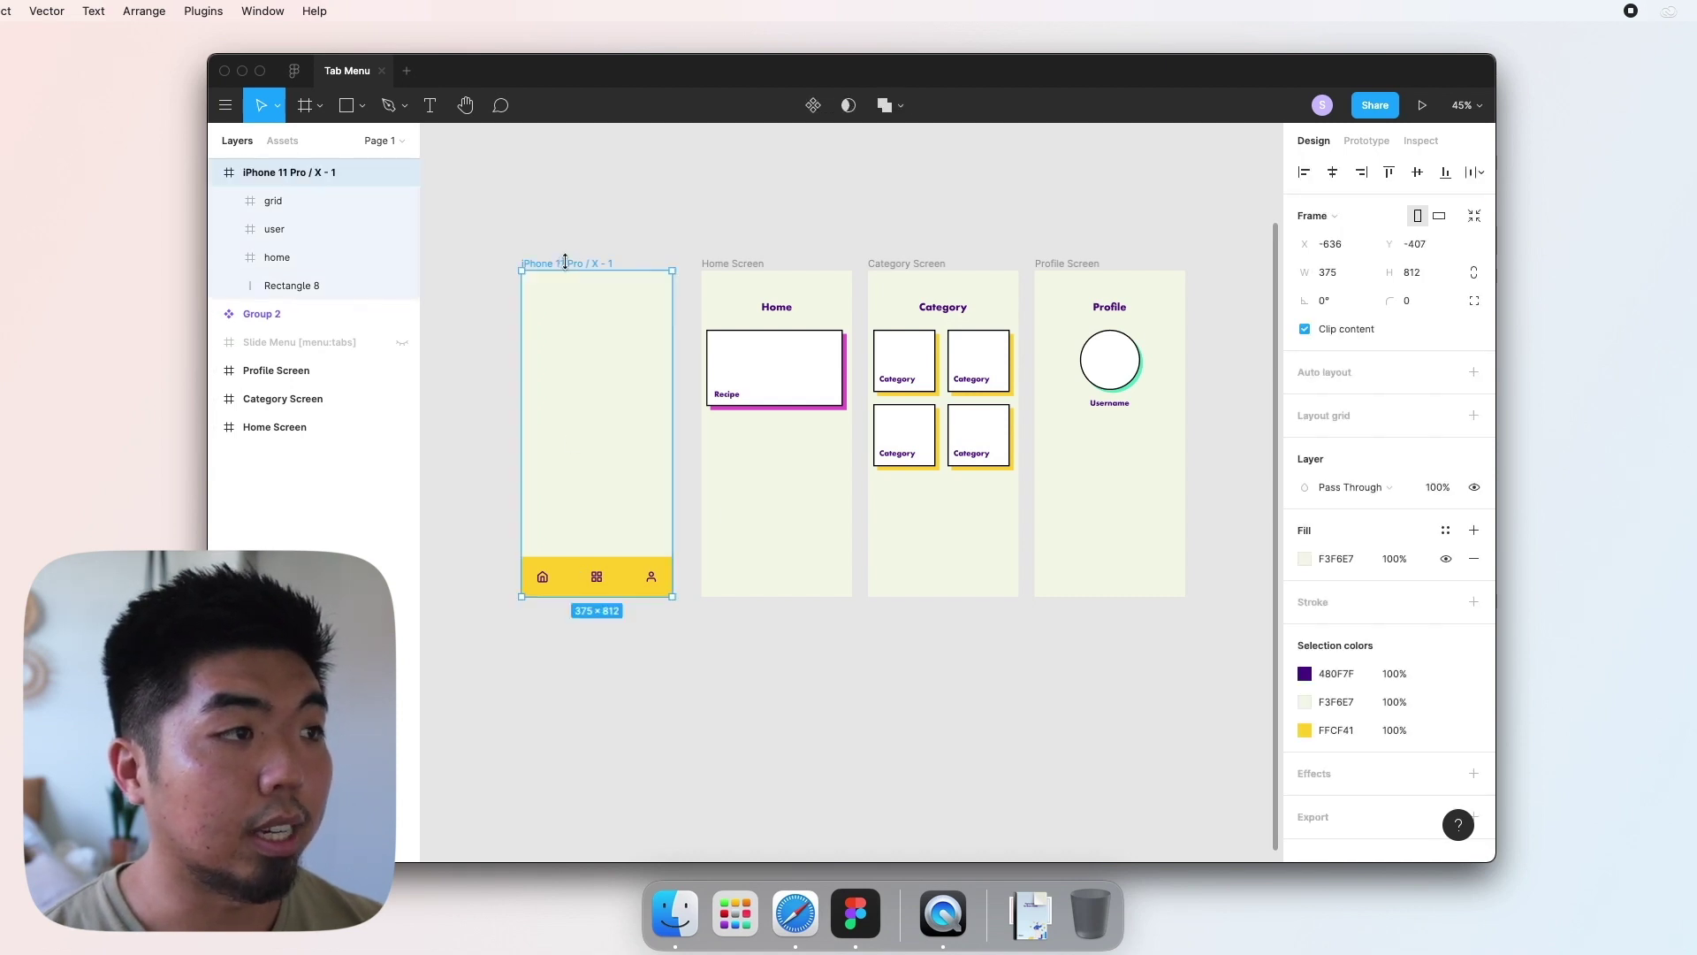
key(super+r)
text([)
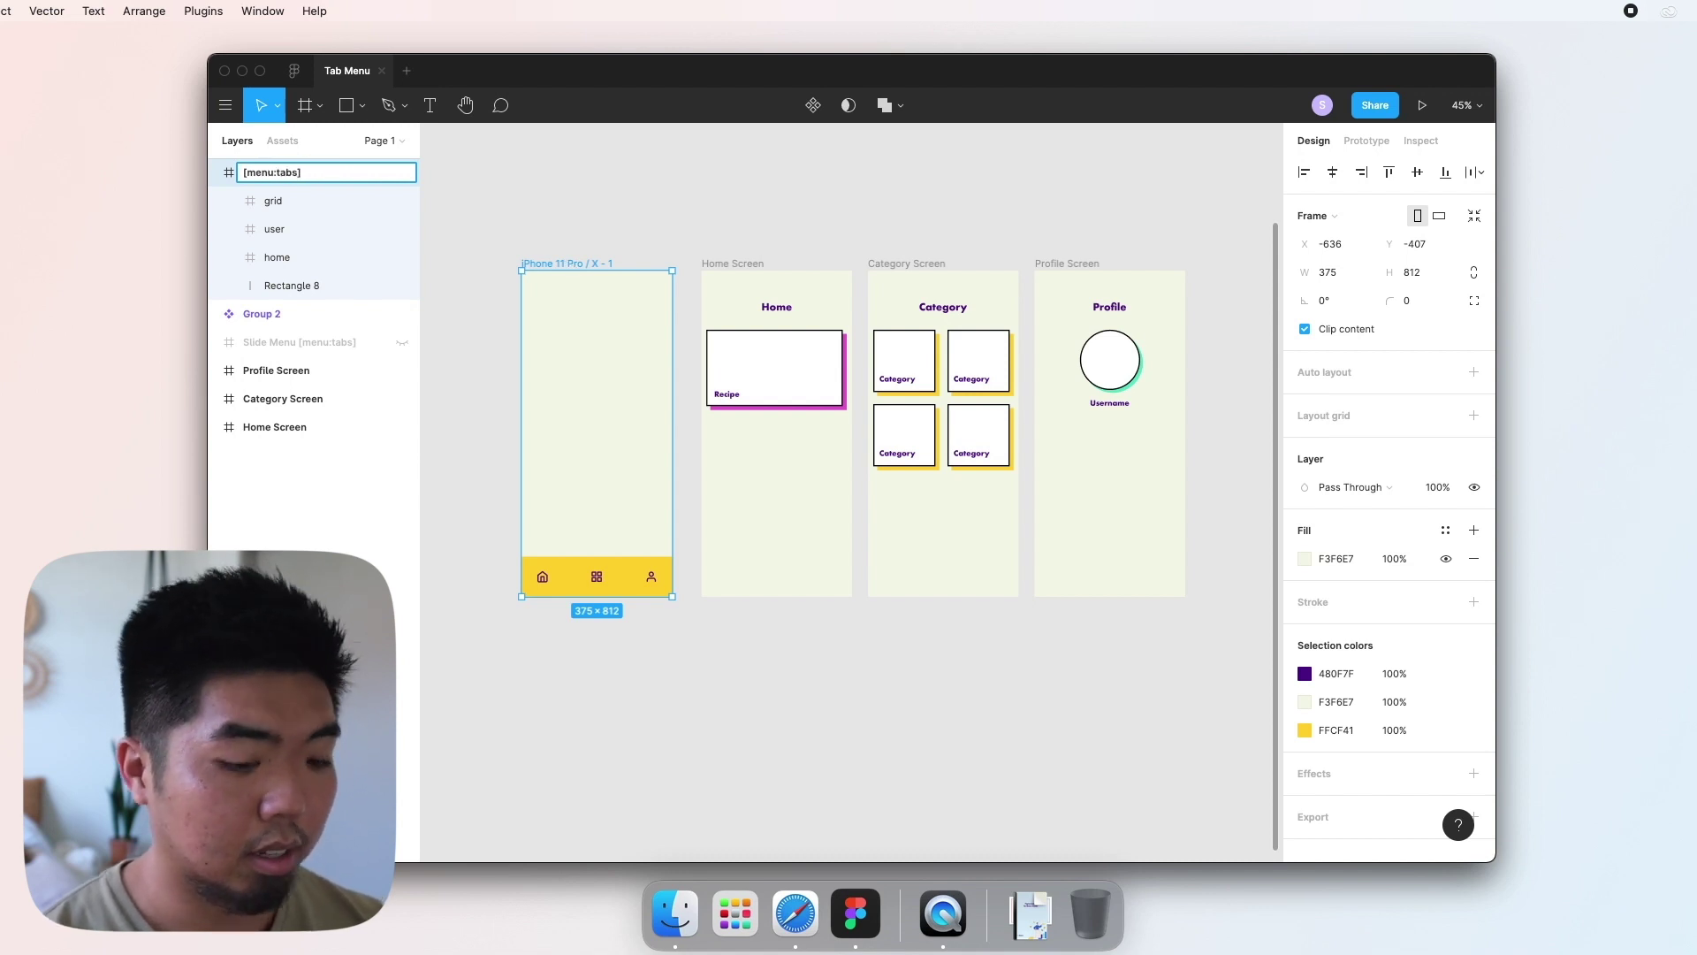
key(Return)
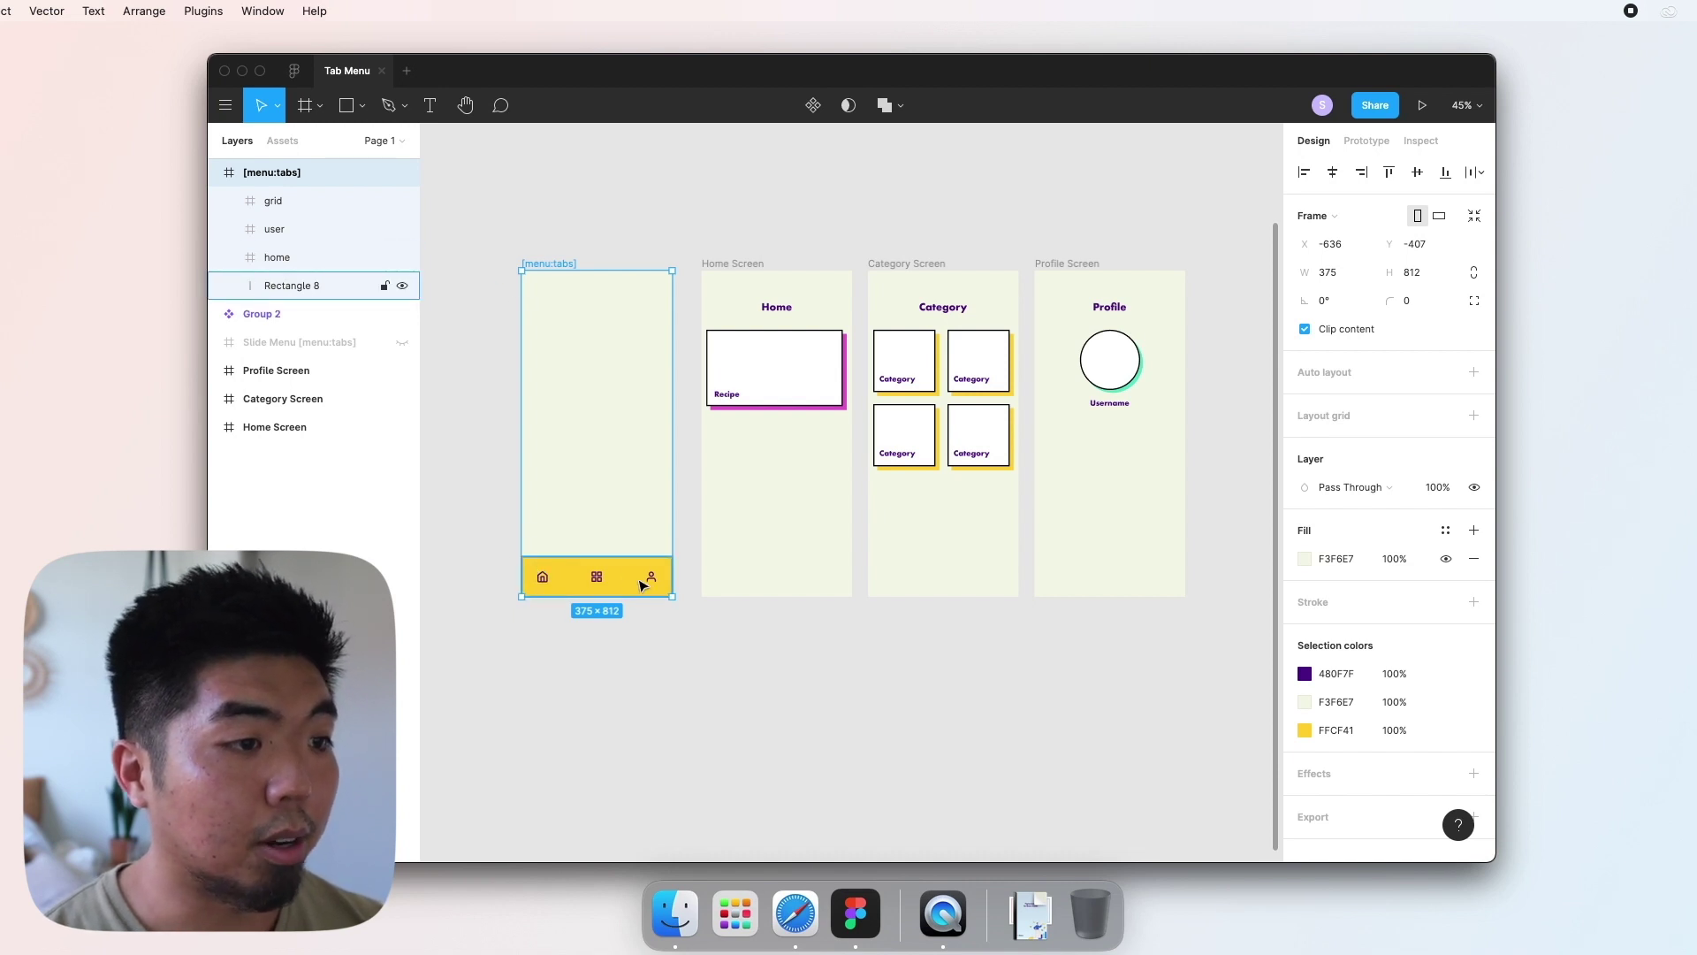
Step: Wrap the yellow tab bar and its icons in a frame named [container]
key(f)
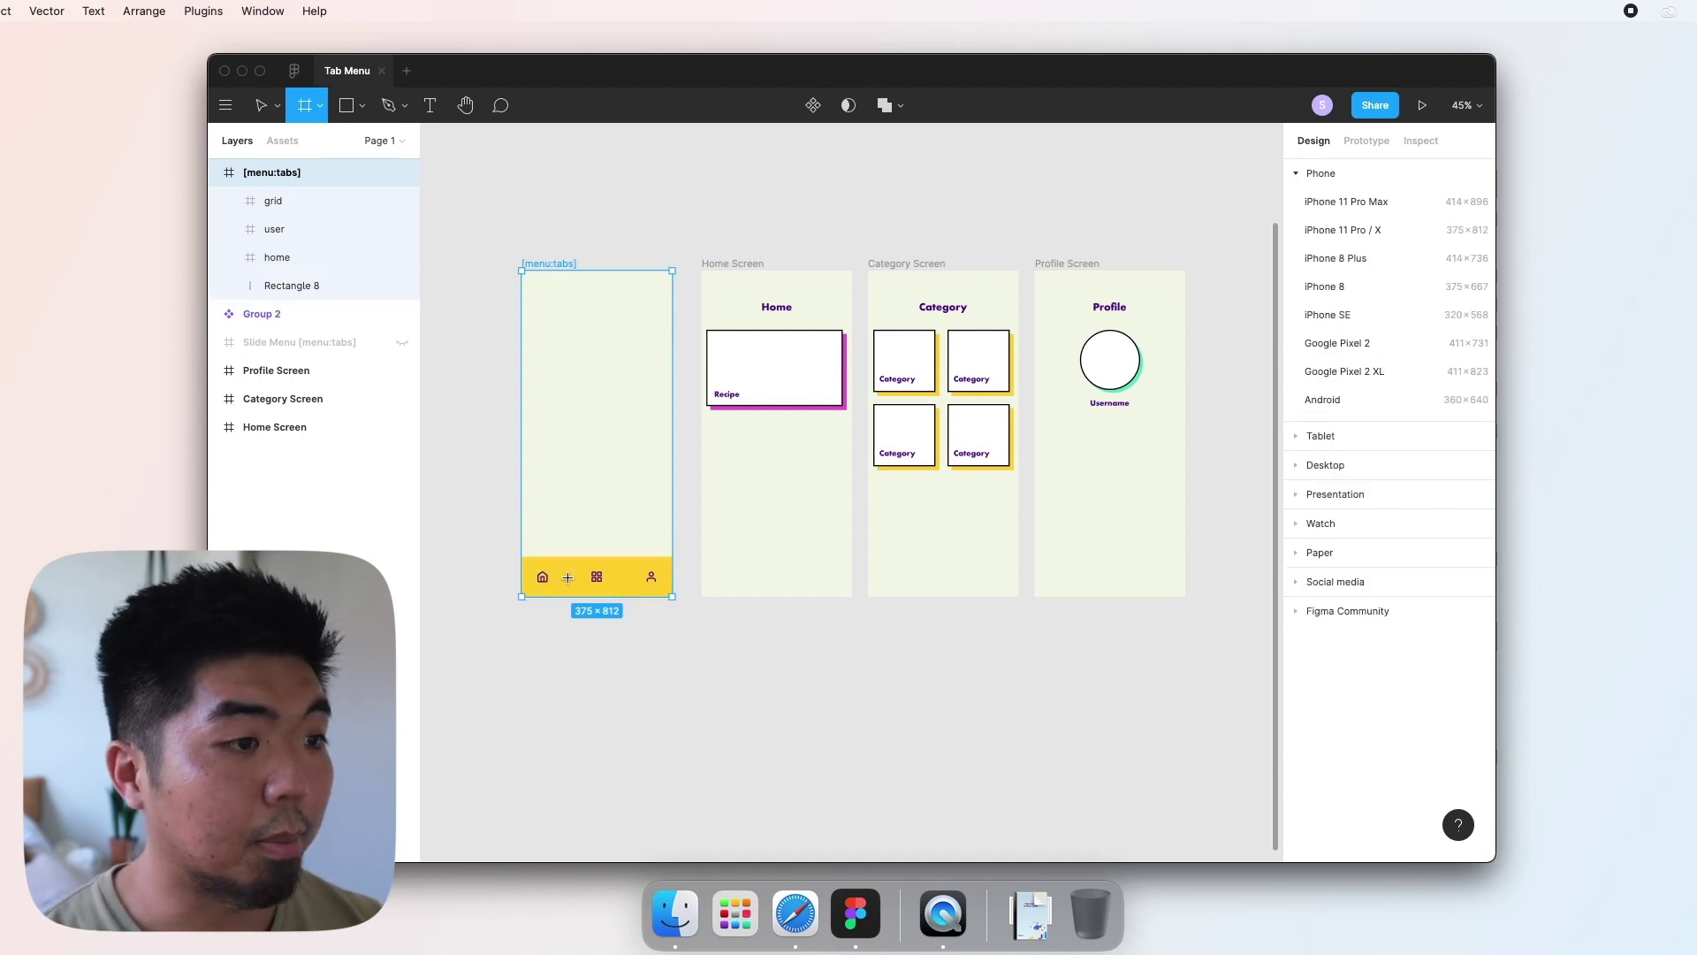
drag(521, 557, 671, 596)
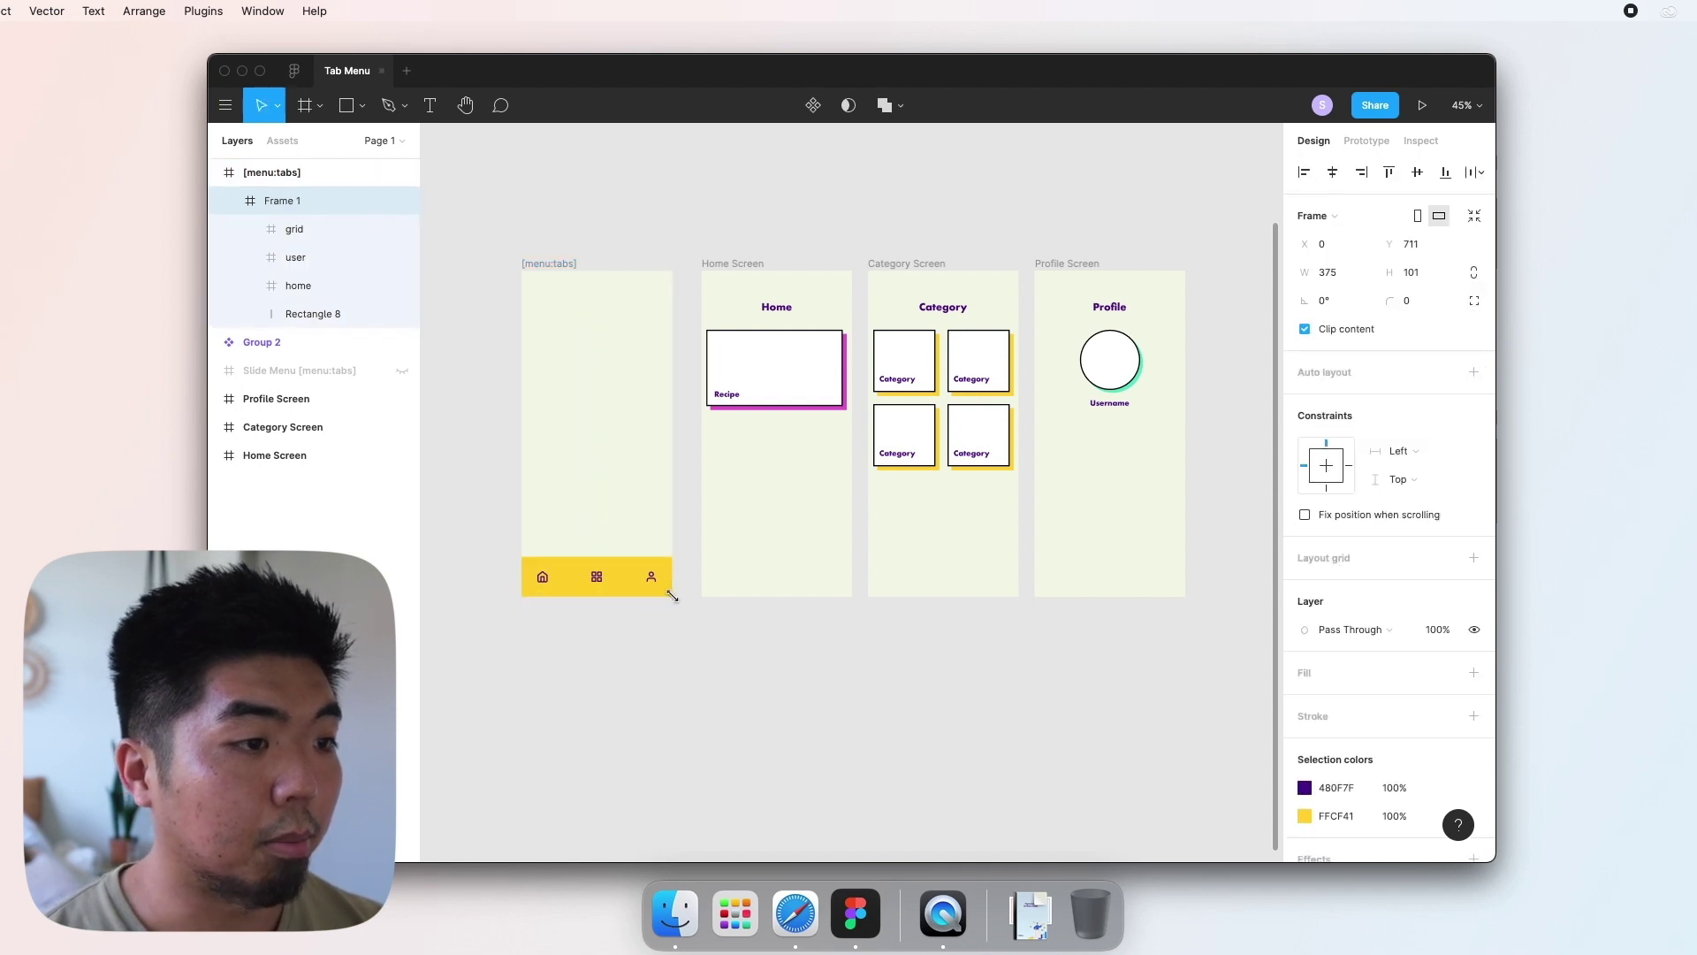
double_click(281, 202)
text([container)
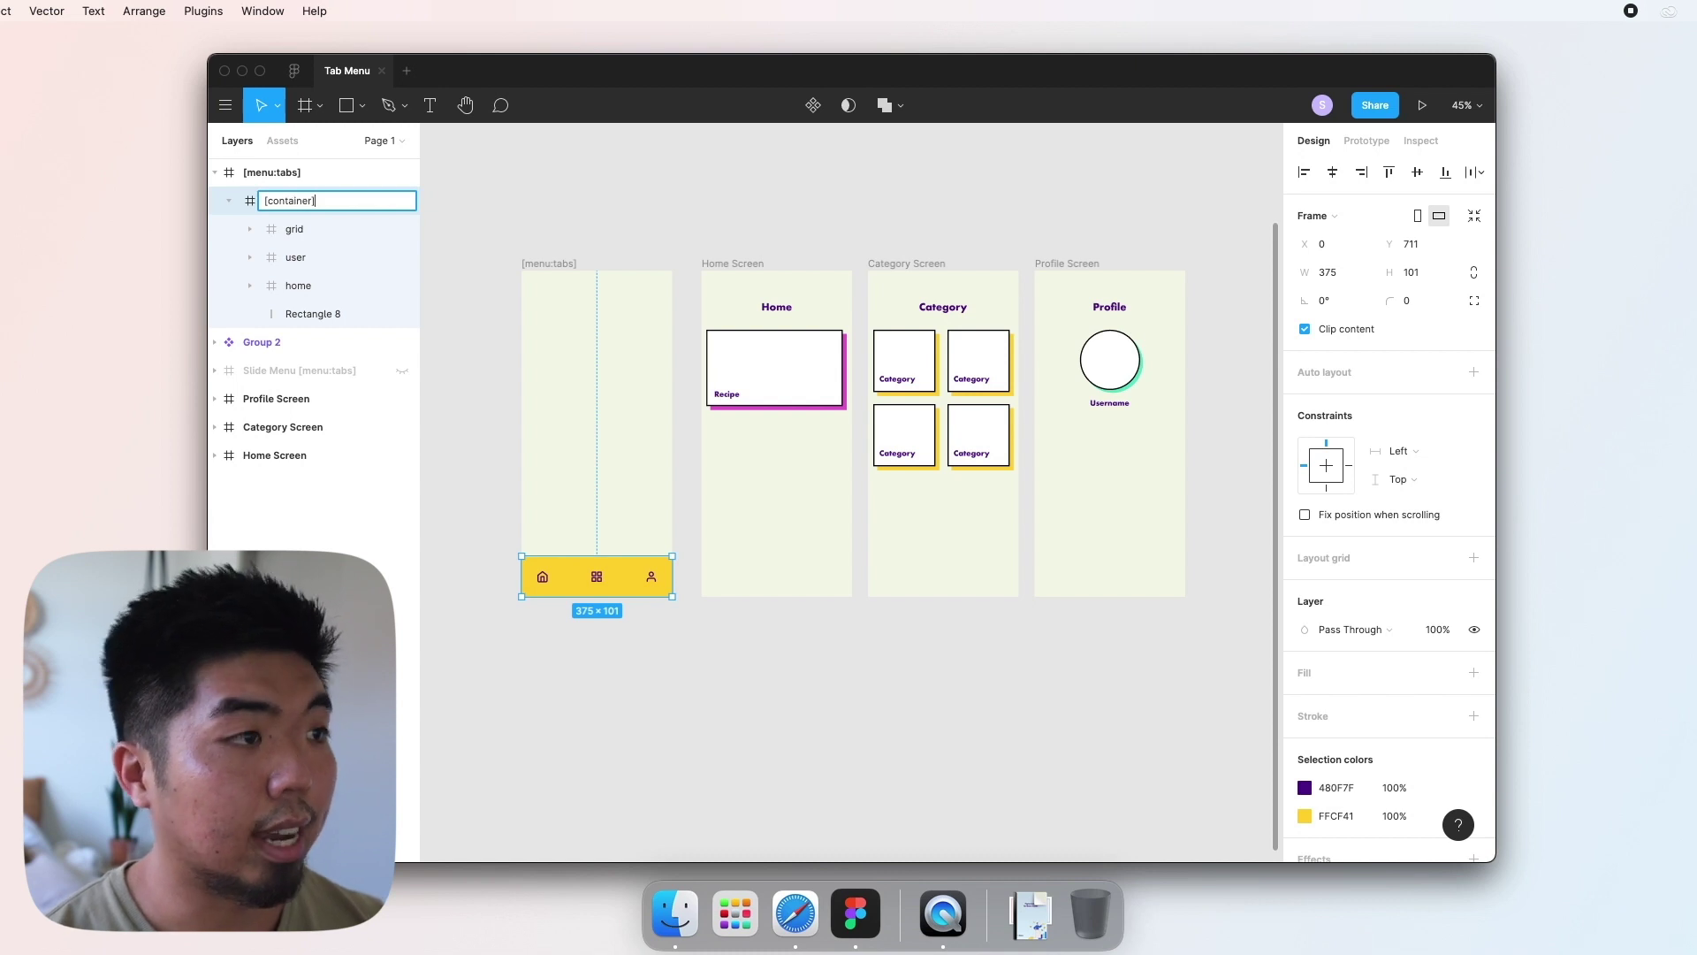
key(Return)
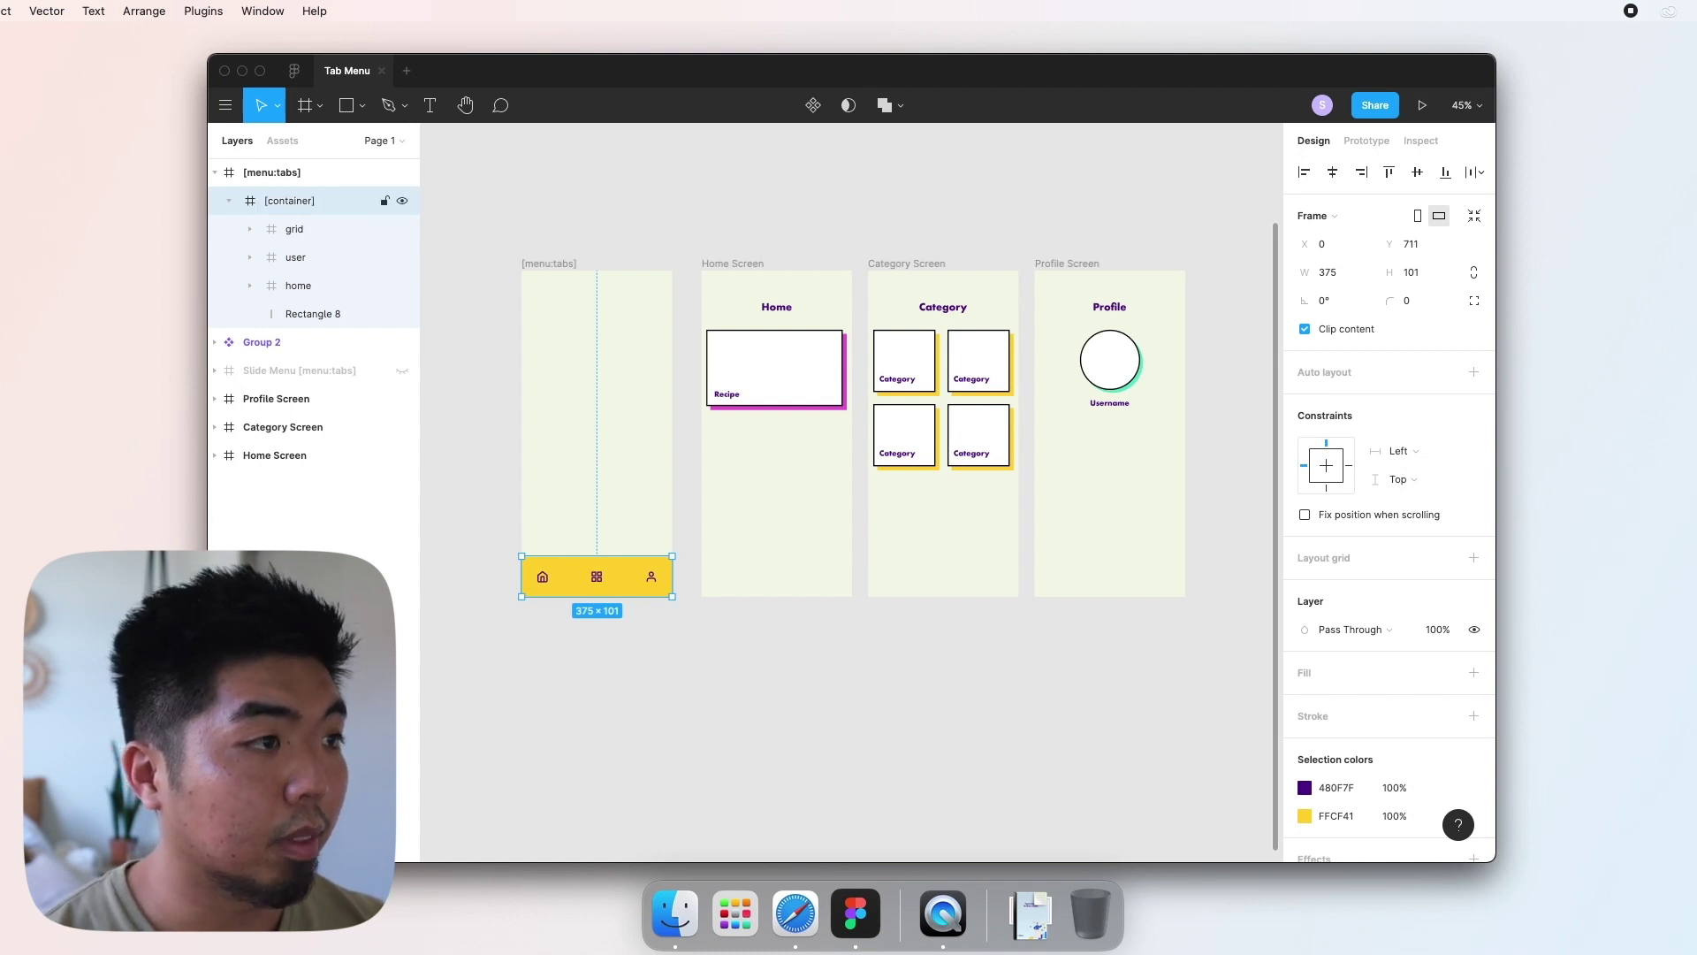
Step: In prototype mode, link the tab bar's middle category icon to Category Screen
click(564, 209)
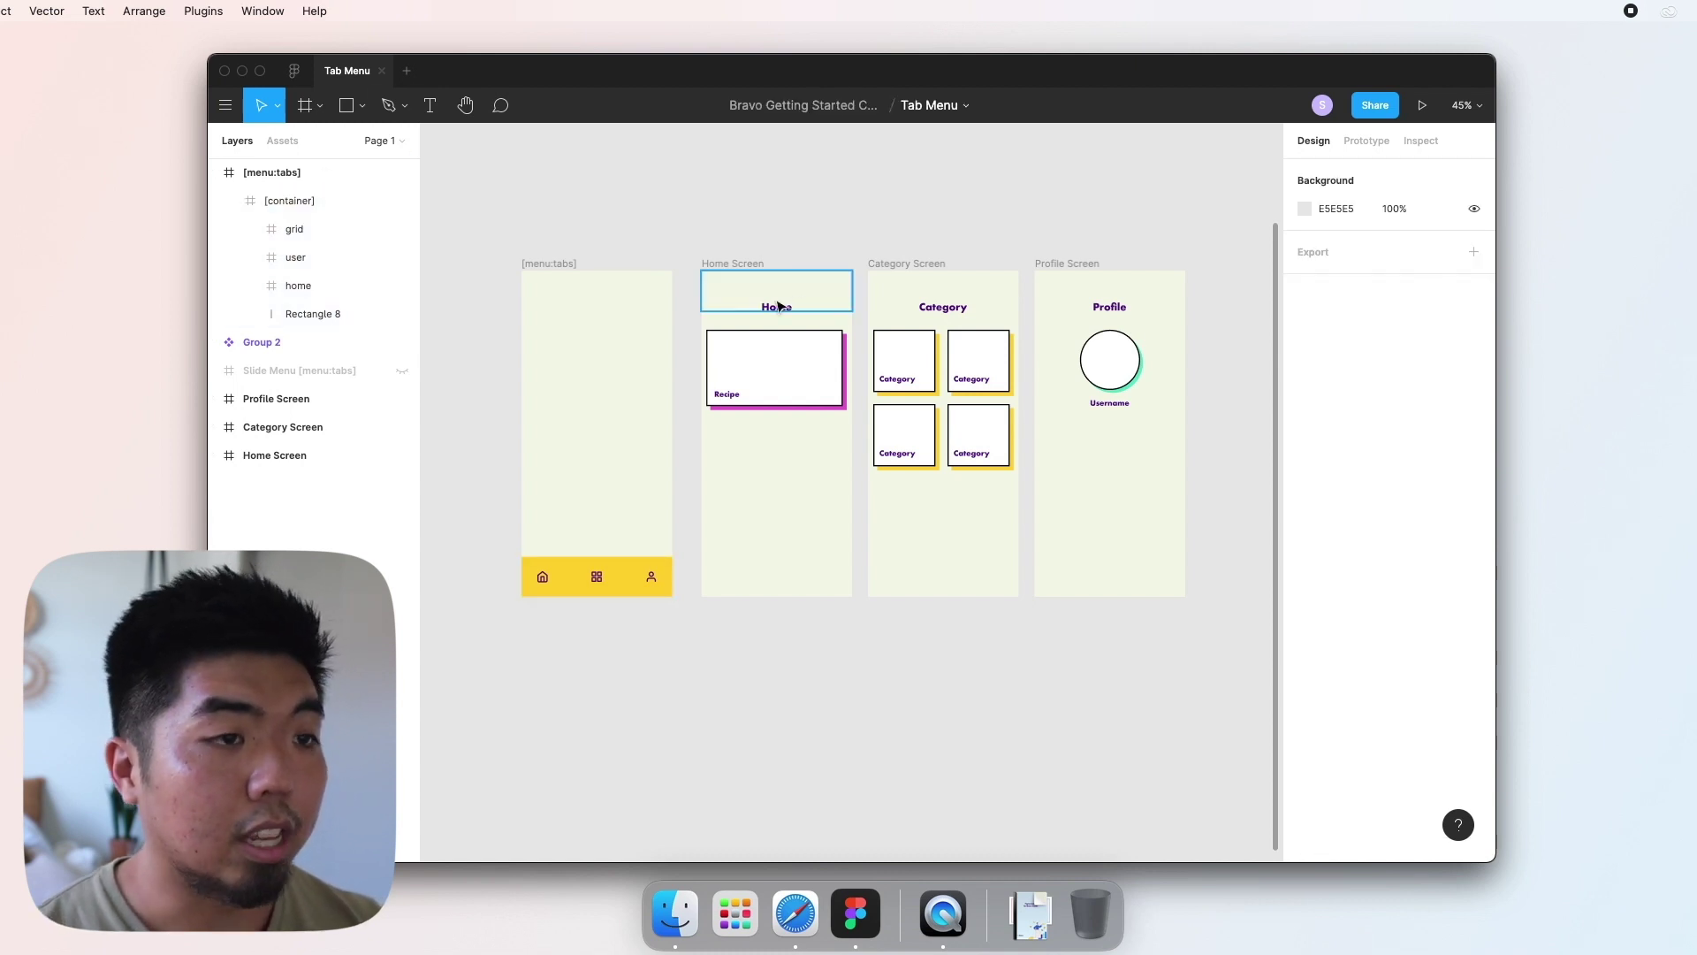
click(1368, 143)
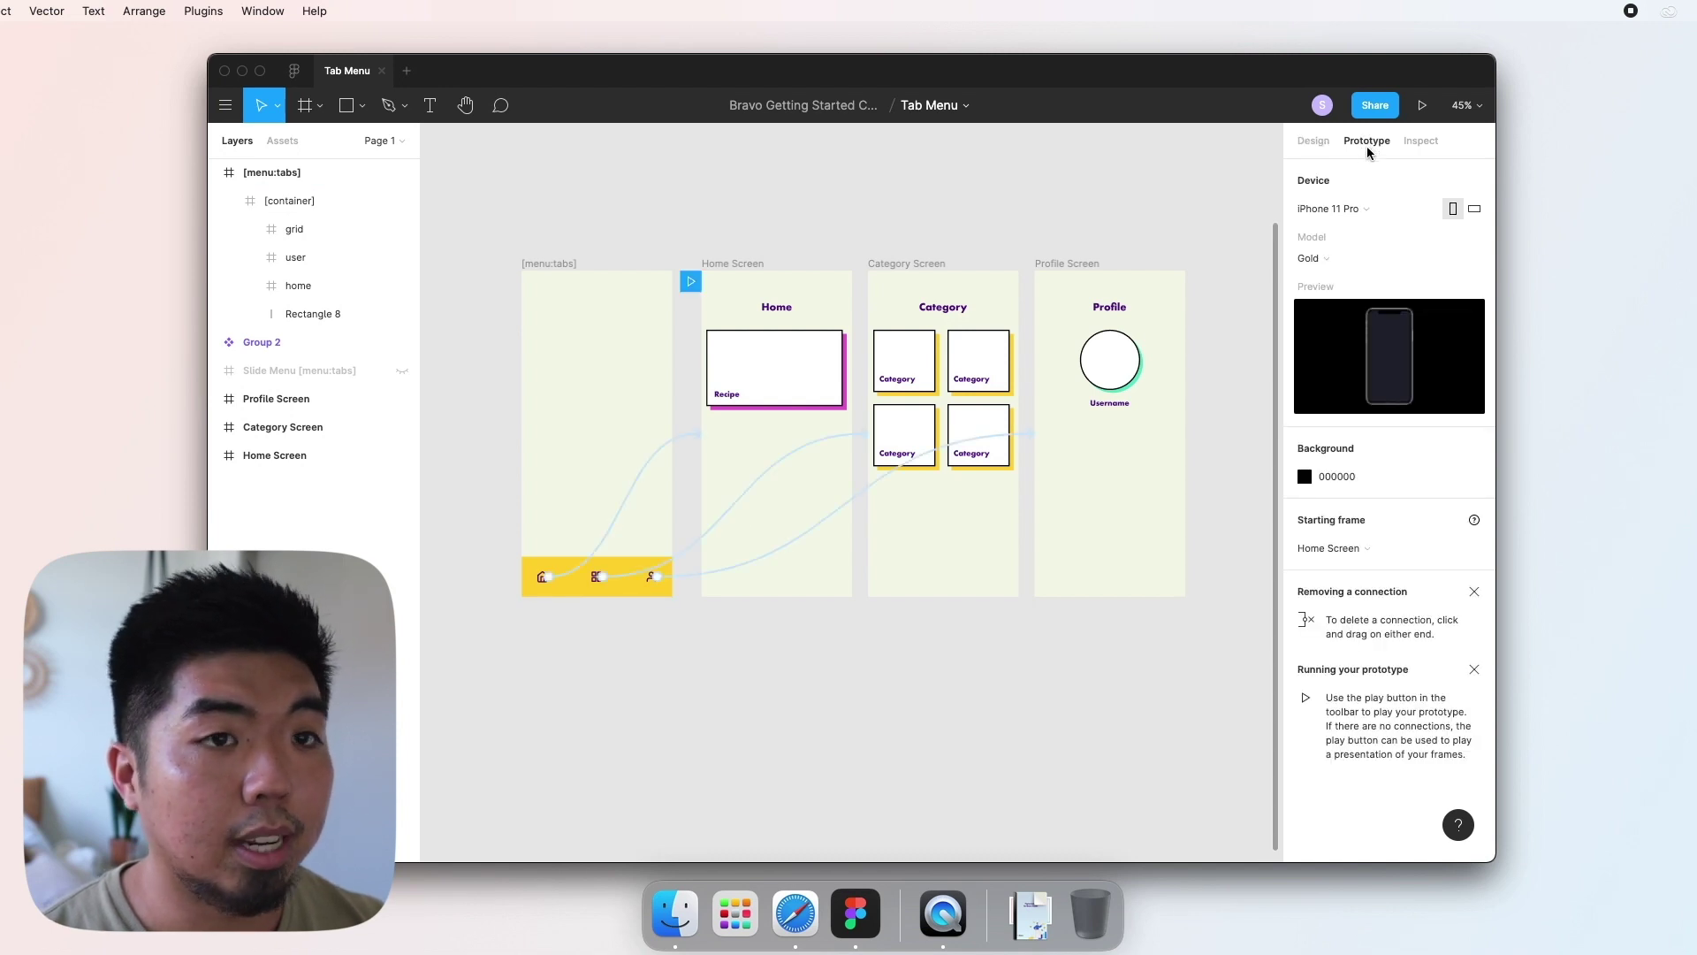
click(554, 581)
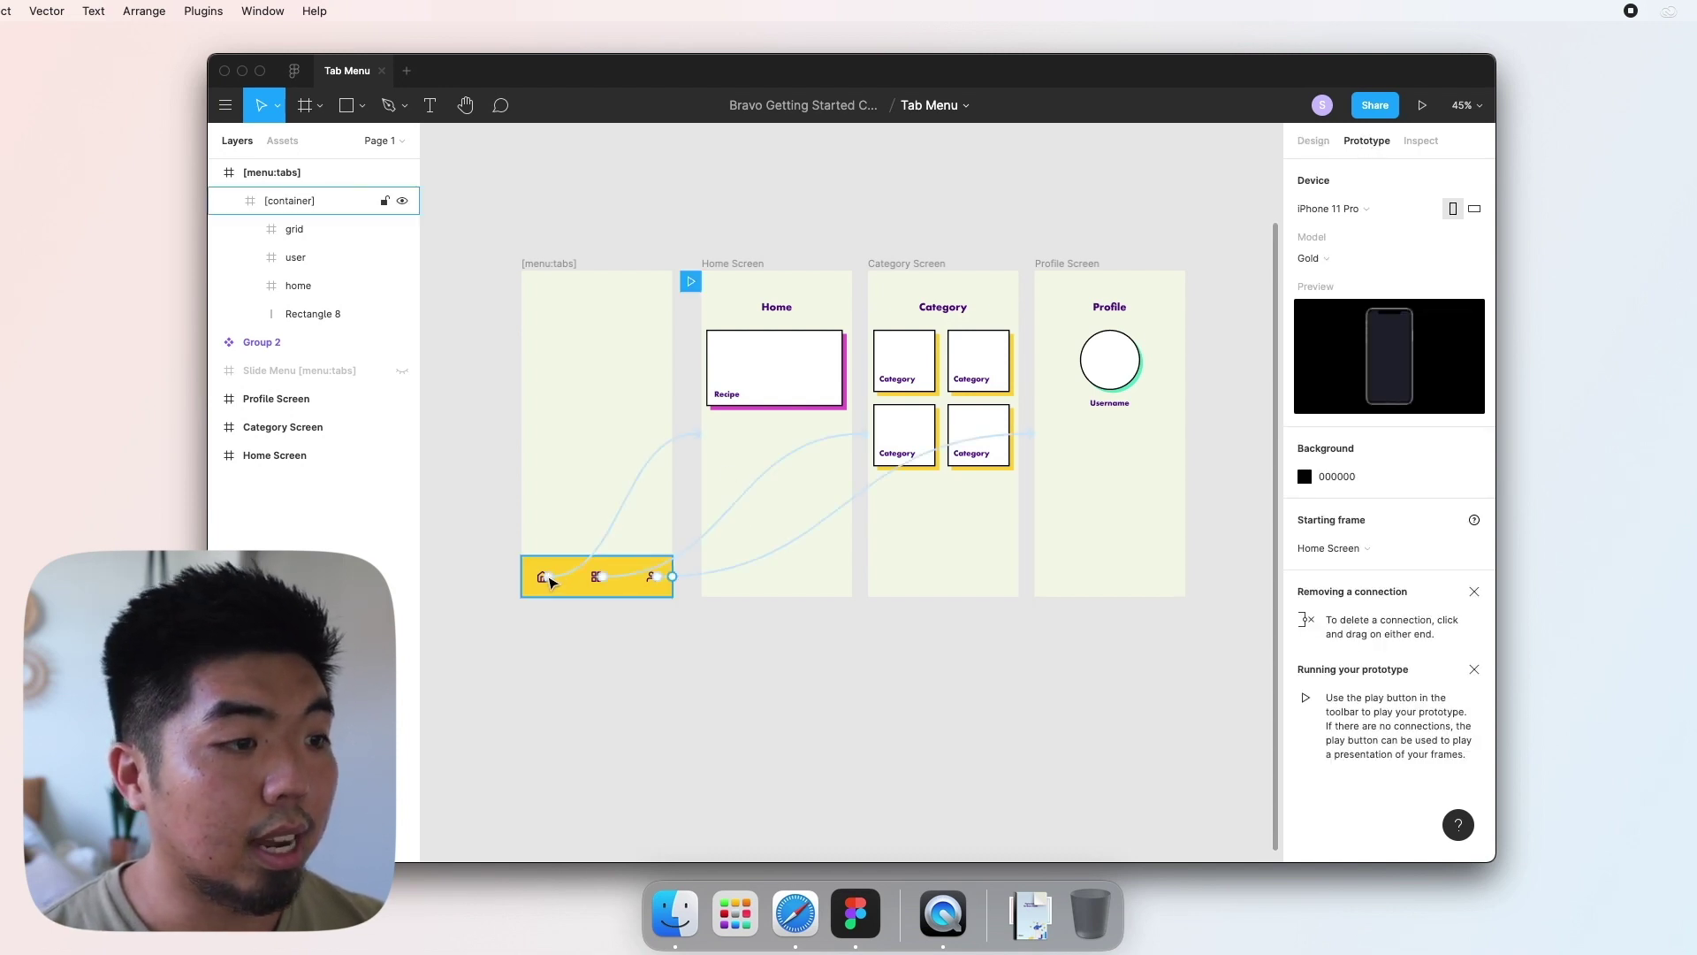
drag(548, 579, 760, 375)
drag(599, 576, 902, 430)
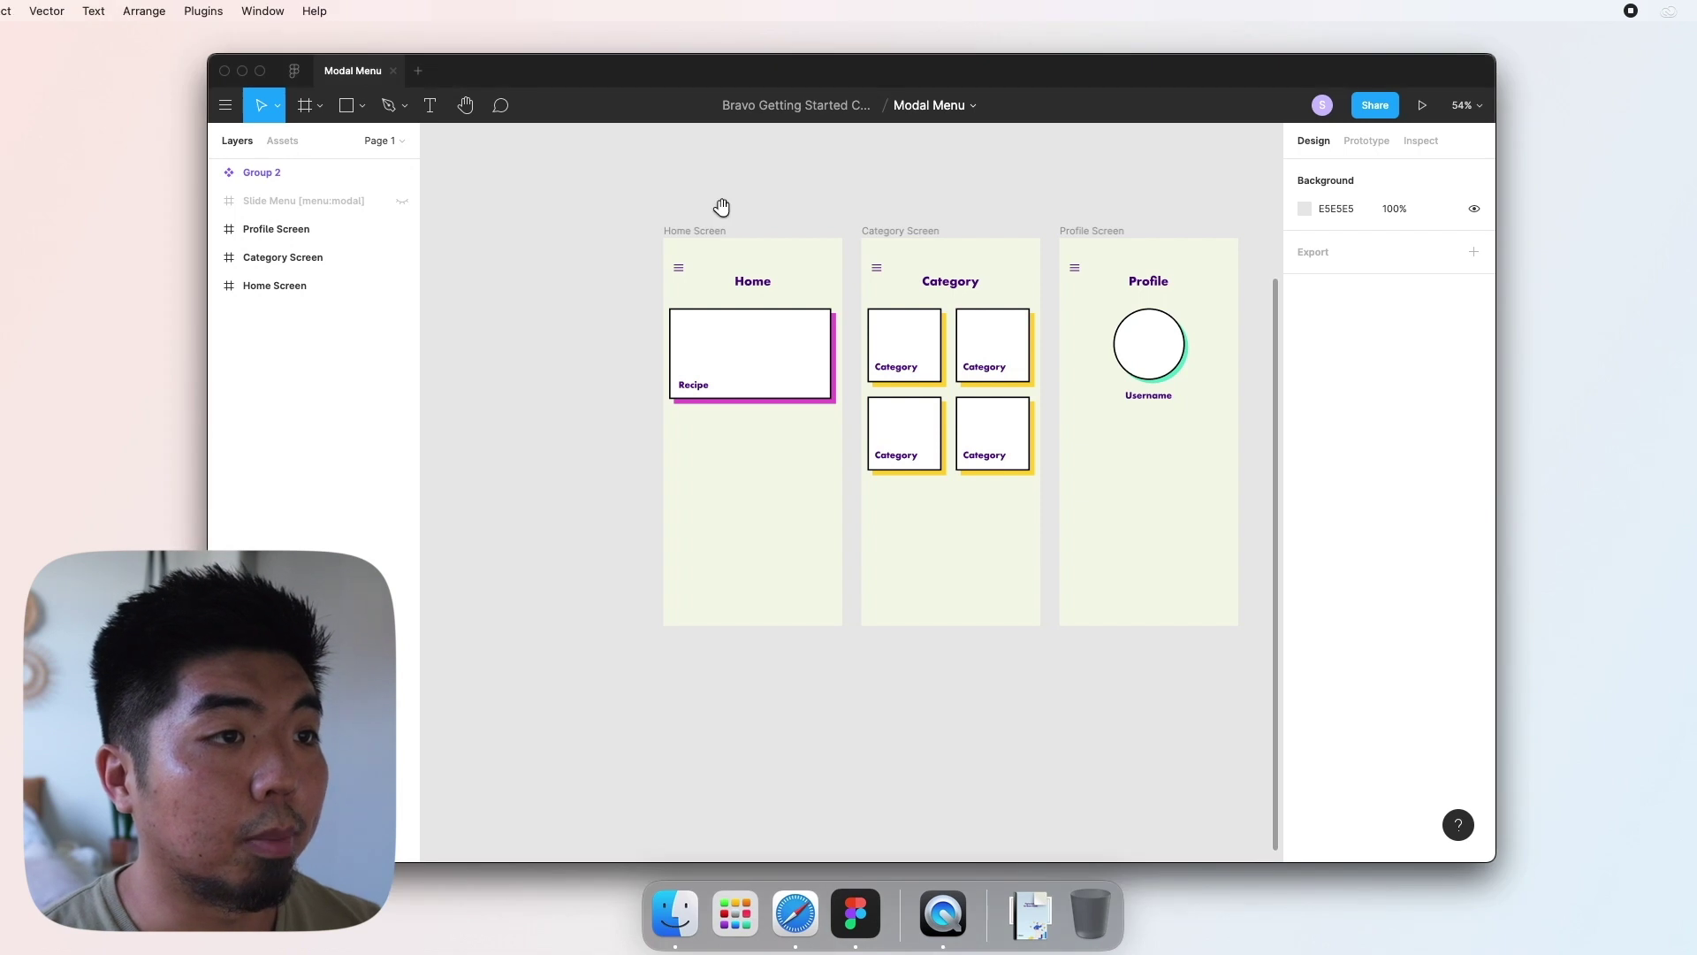
Step: Add an iPhone 11 Pro / X frame left of Home Screen, filled cream F3F6E7
drag(719, 208, 722, 216)
key(f)
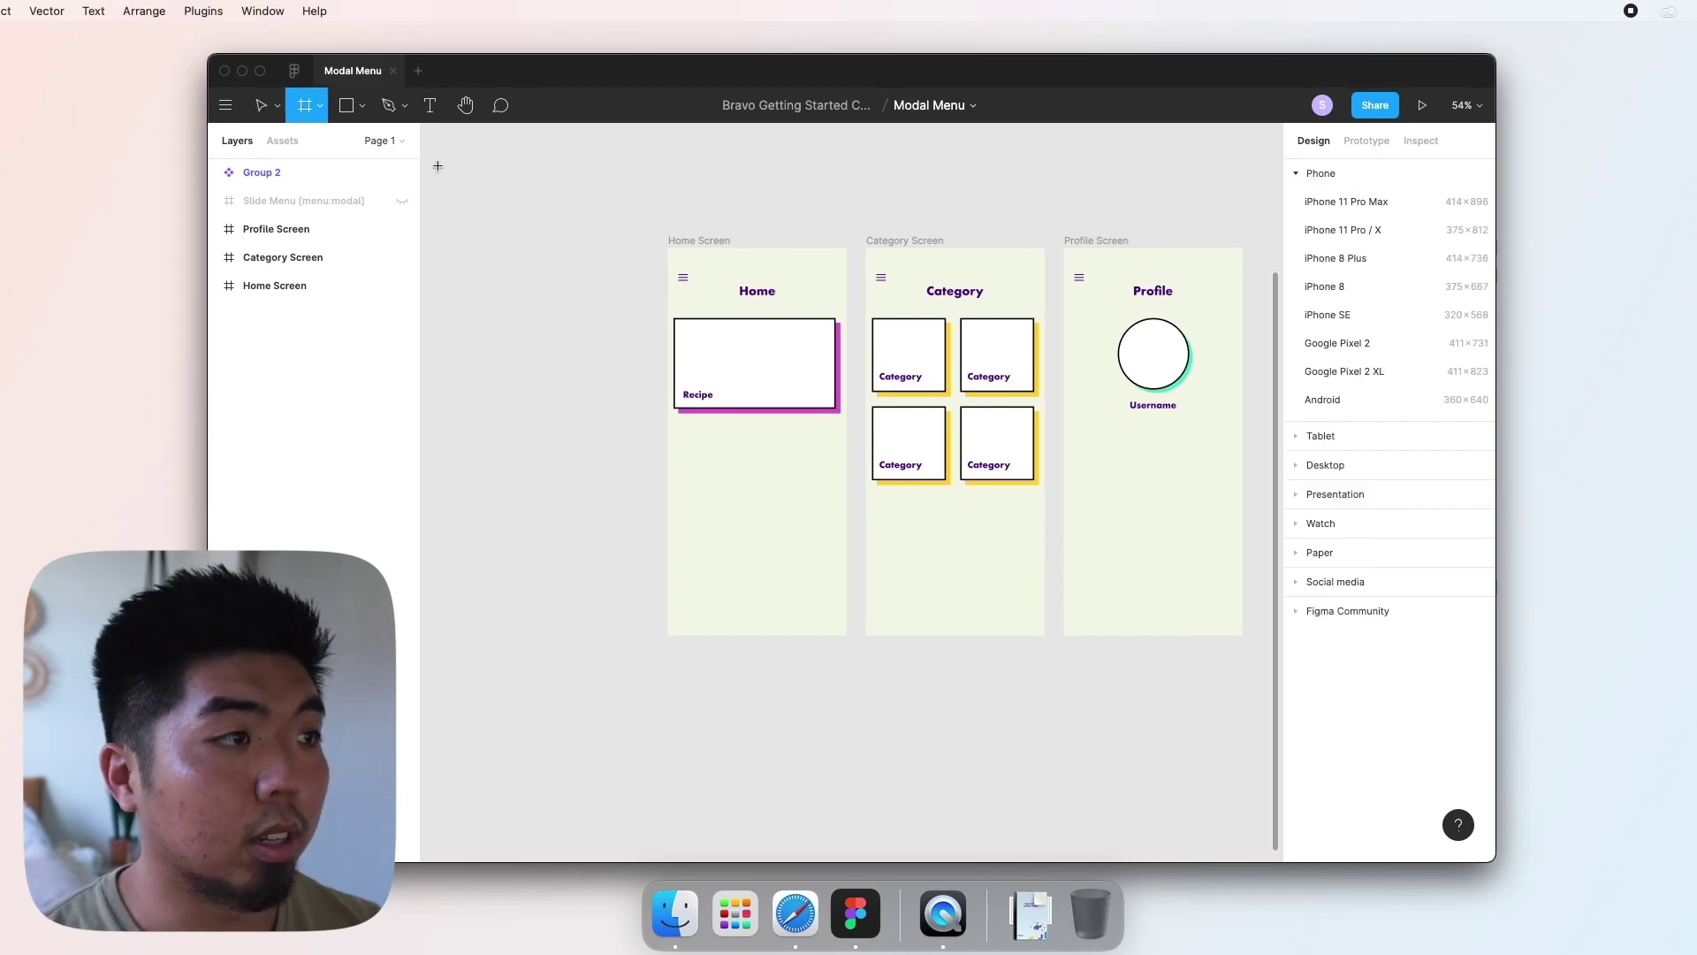
click(1338, 229)
drag(1206, 314, 531, 281)
scroll(601, 292, left, 3)
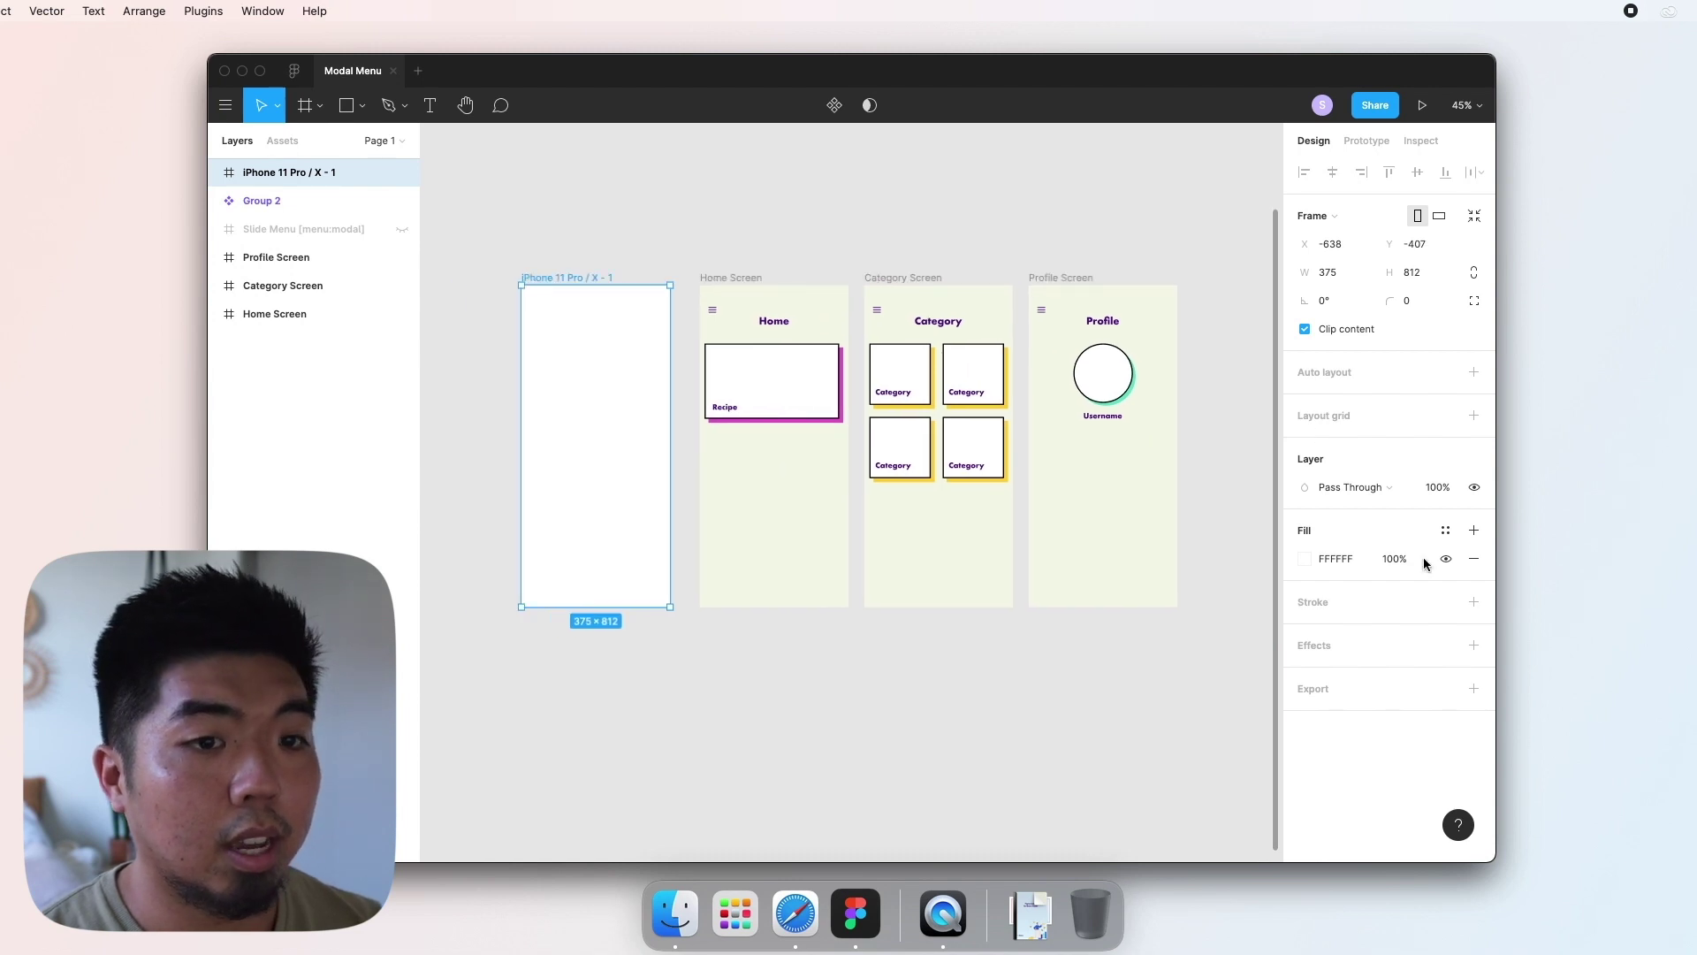
click(1303, 559)
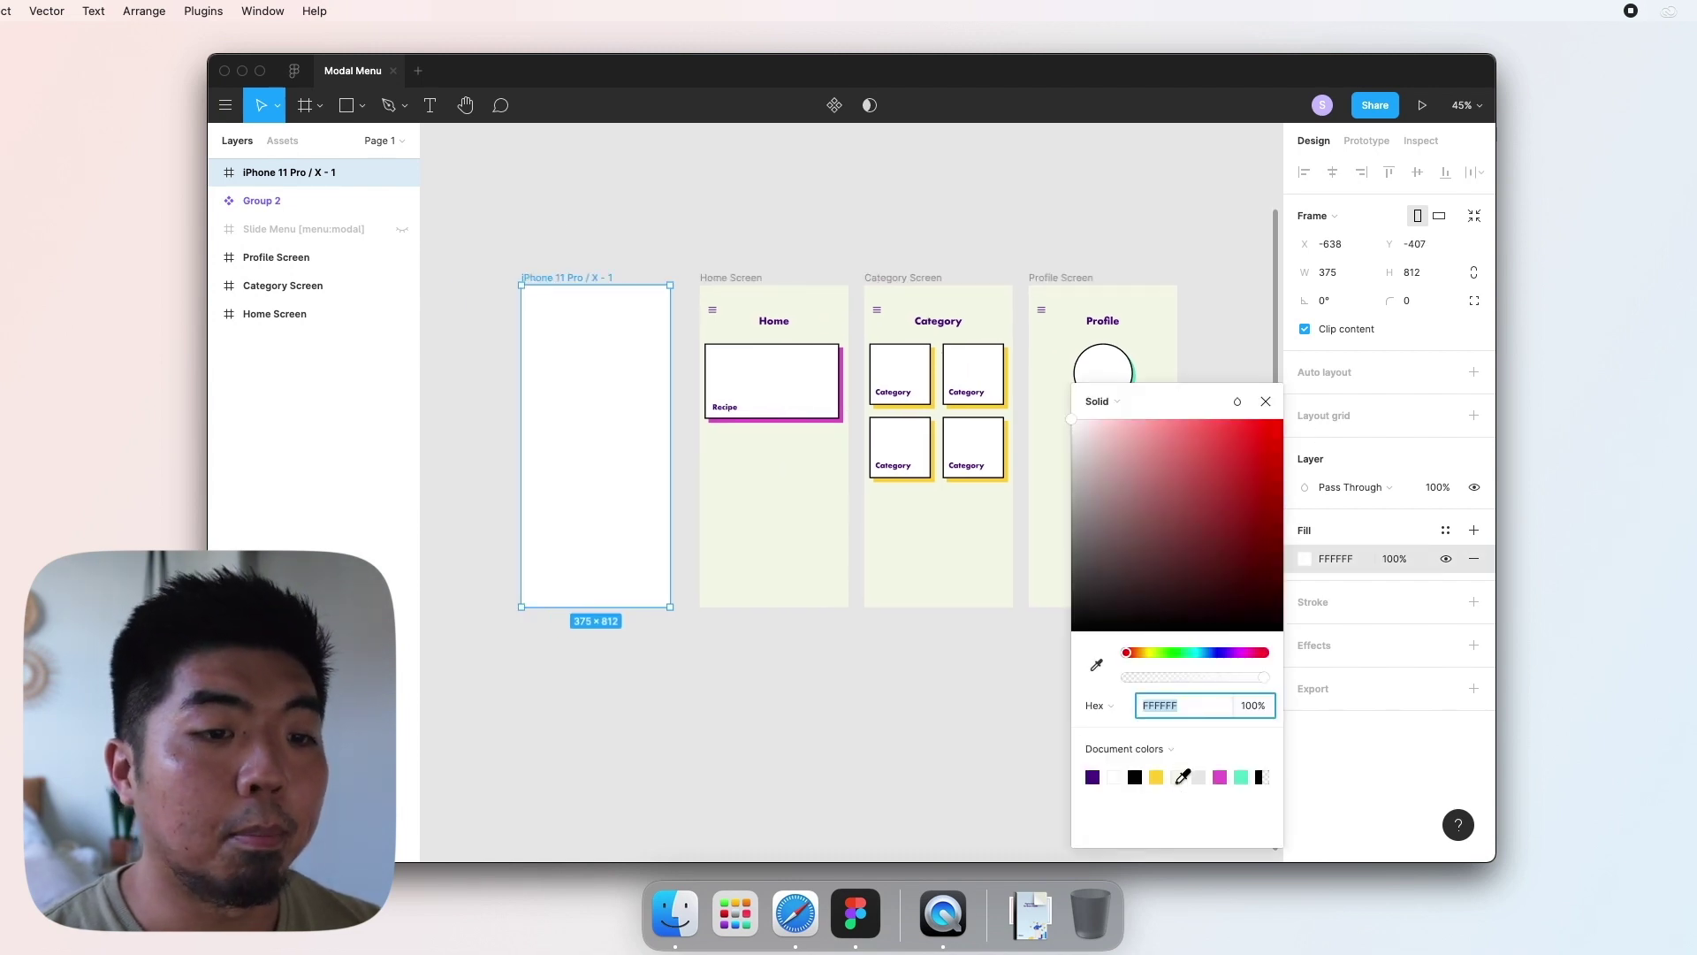
click(1177, 777)
click(1265, 405)
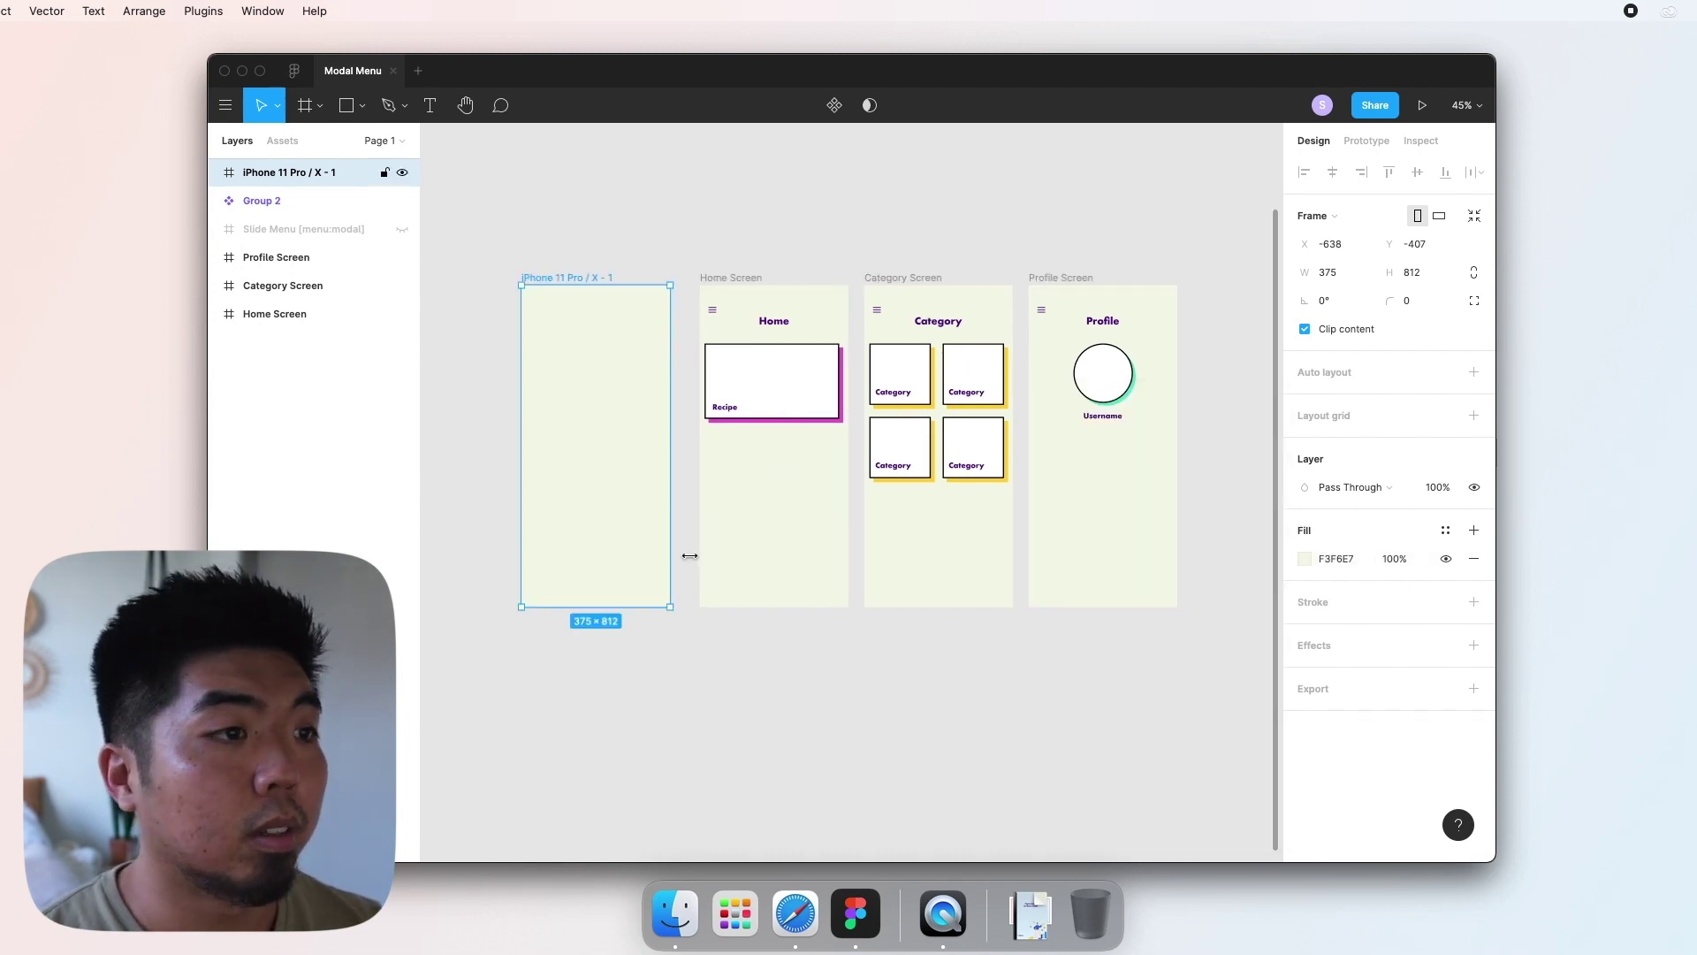
click(758, 693)
Step: Rename the new frame to [menu:modal]
click(585, 285)
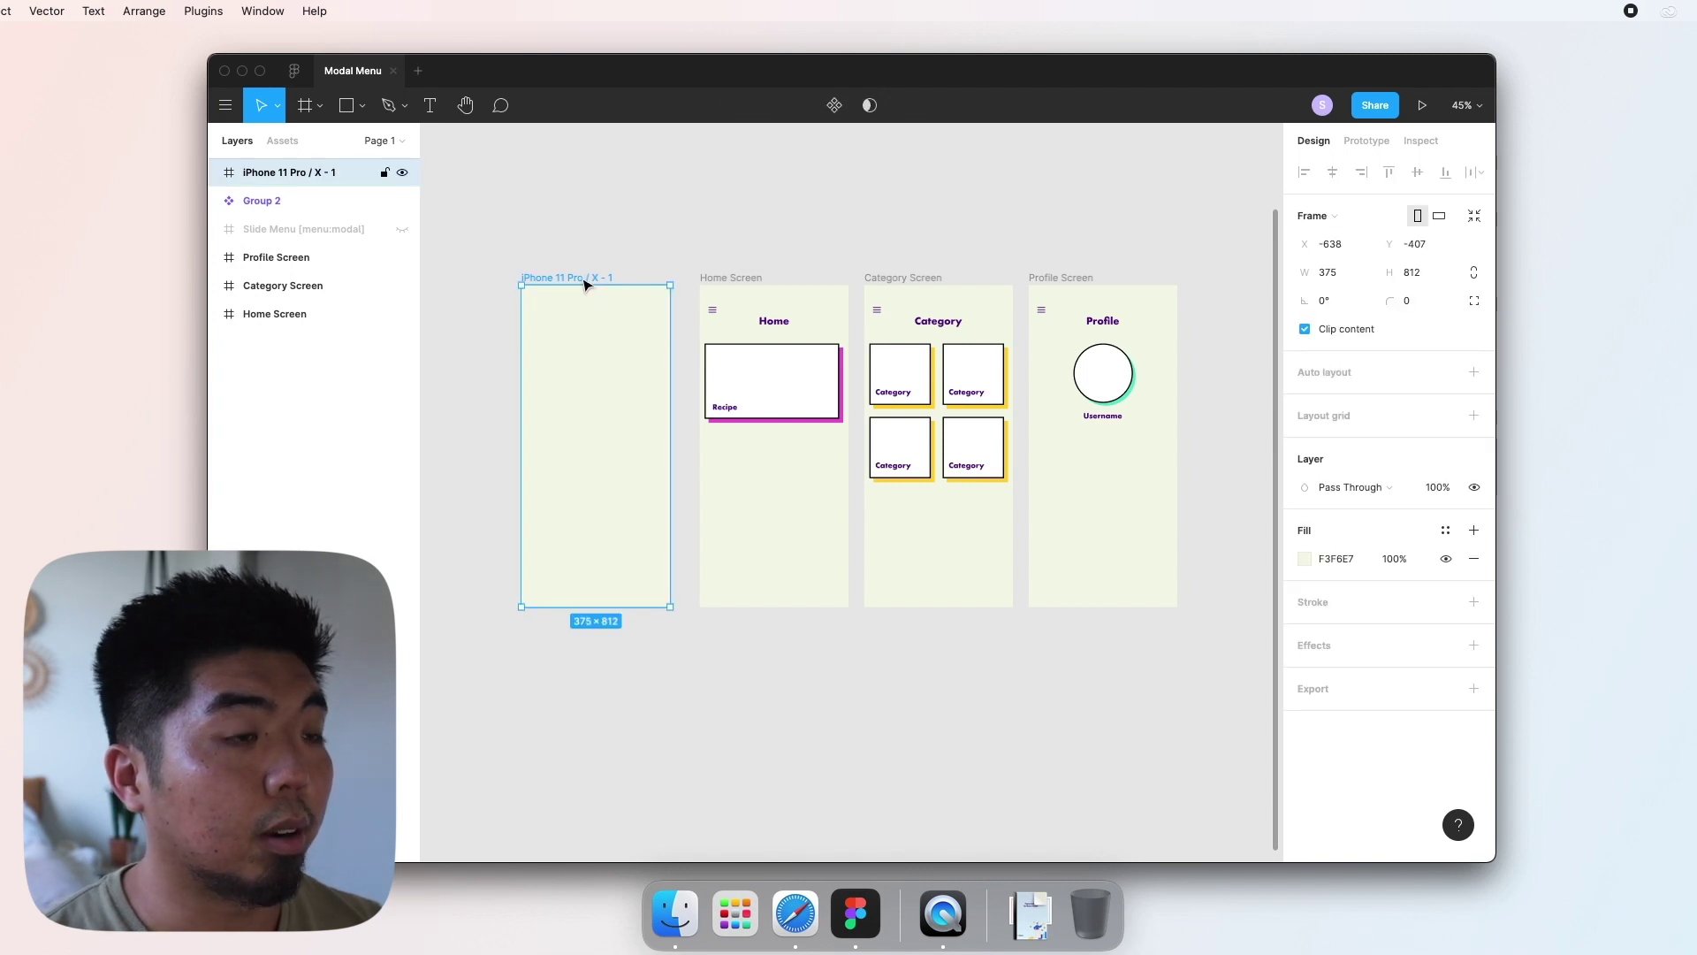
key(super+r)
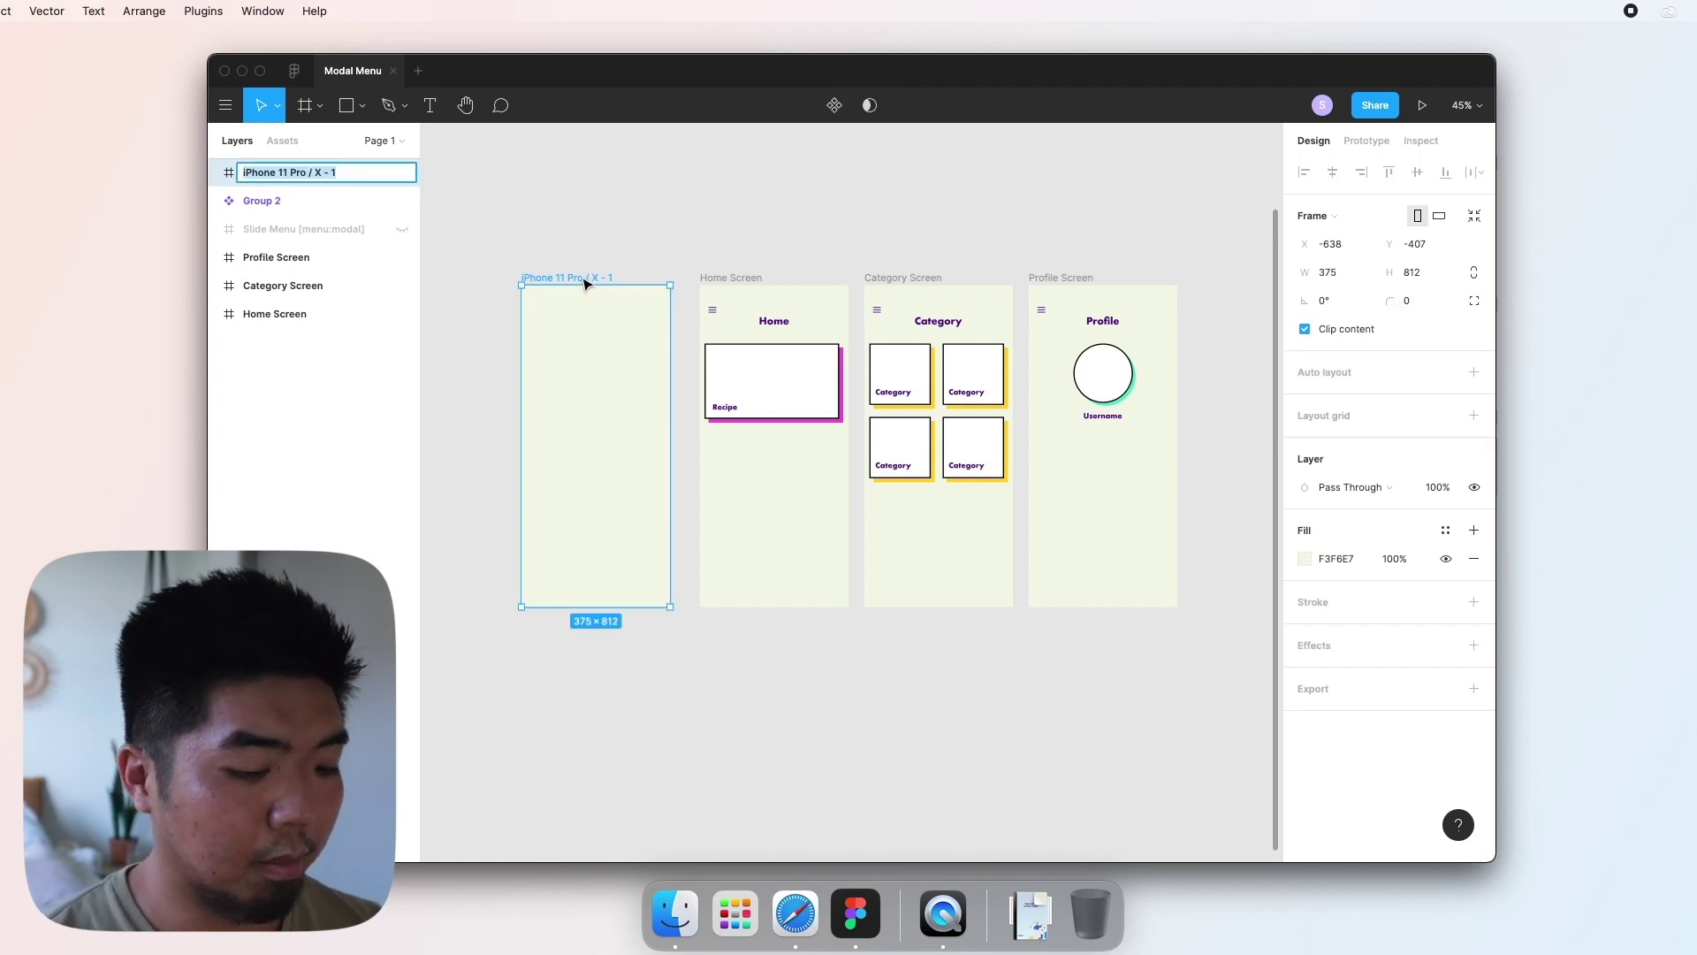
text([menu:modal)
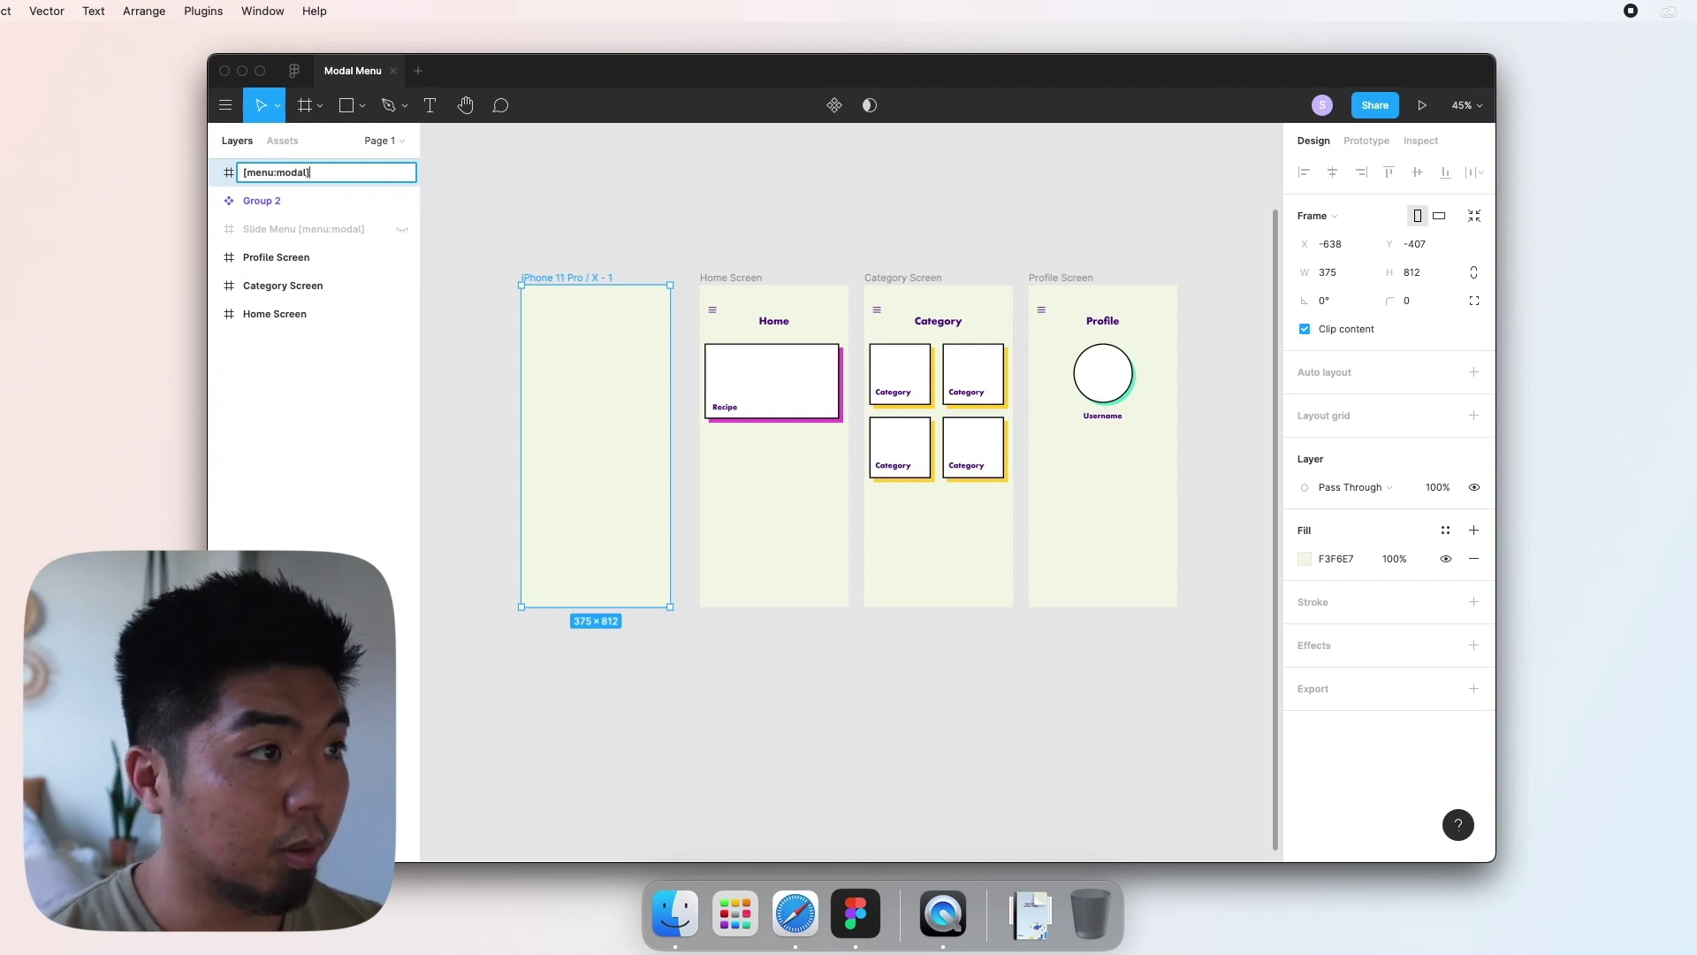
key(Return)
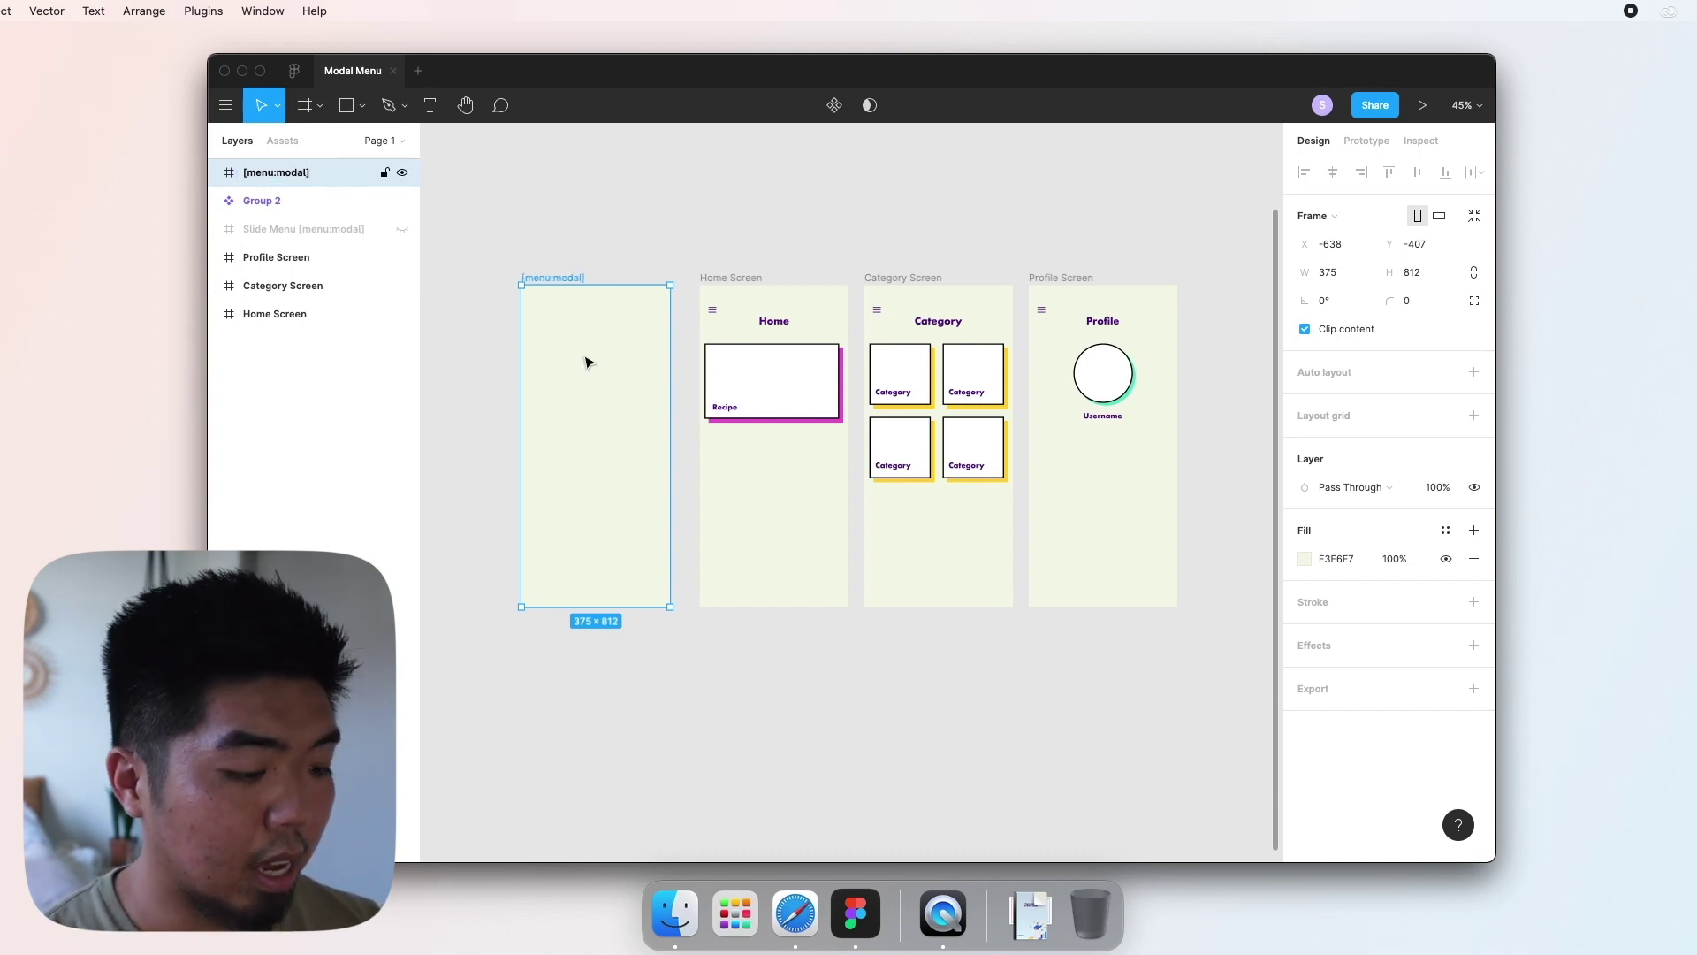
Step: Cover the [menu:modal] frame with a full-size yellow FFCF41 rectangle
key(r)
drag(522, 285, 670, 605)
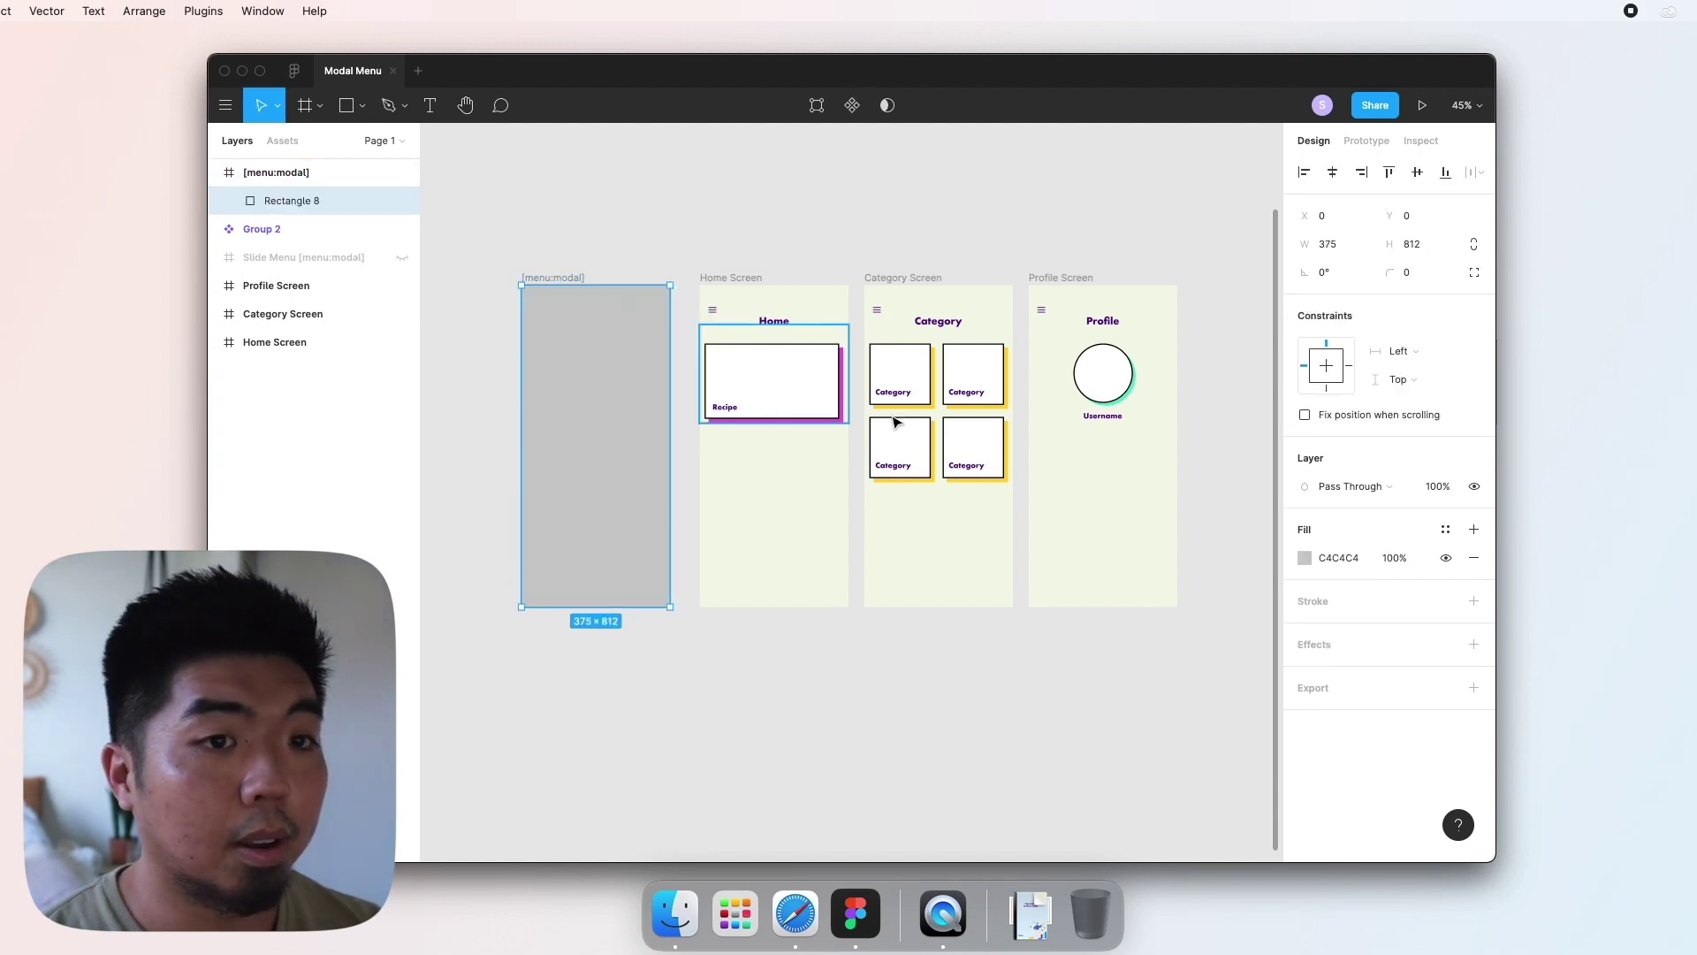
click(1304, 558)
click(1093, 777)
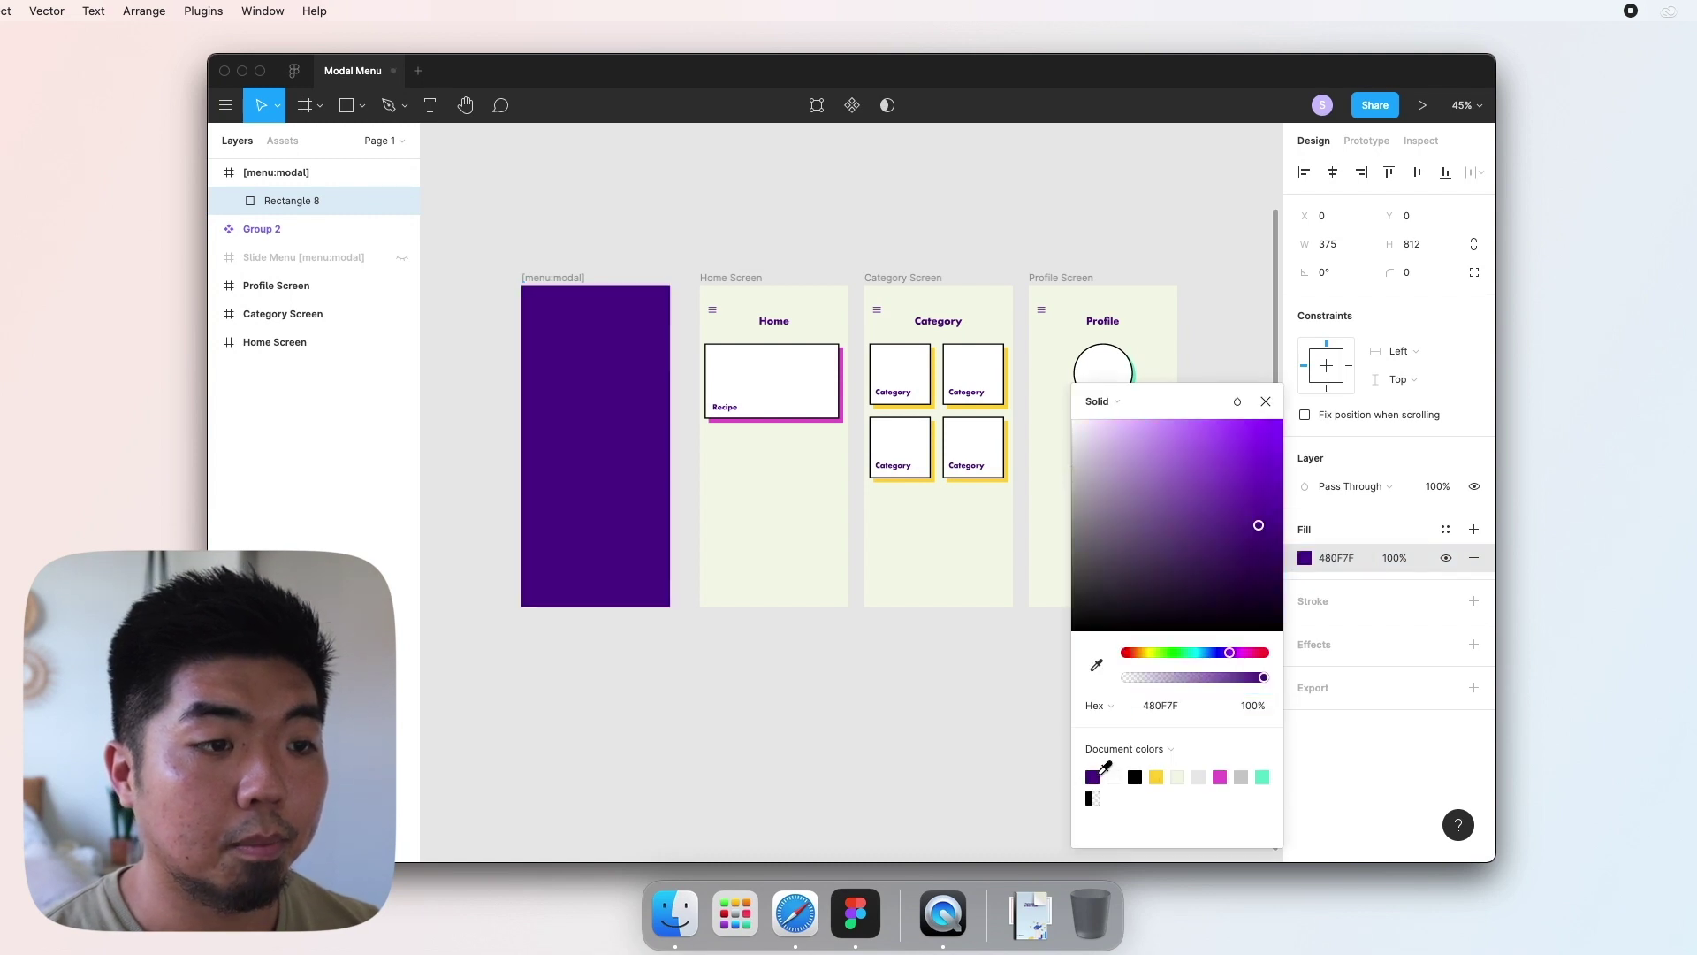
click(1158, 777)
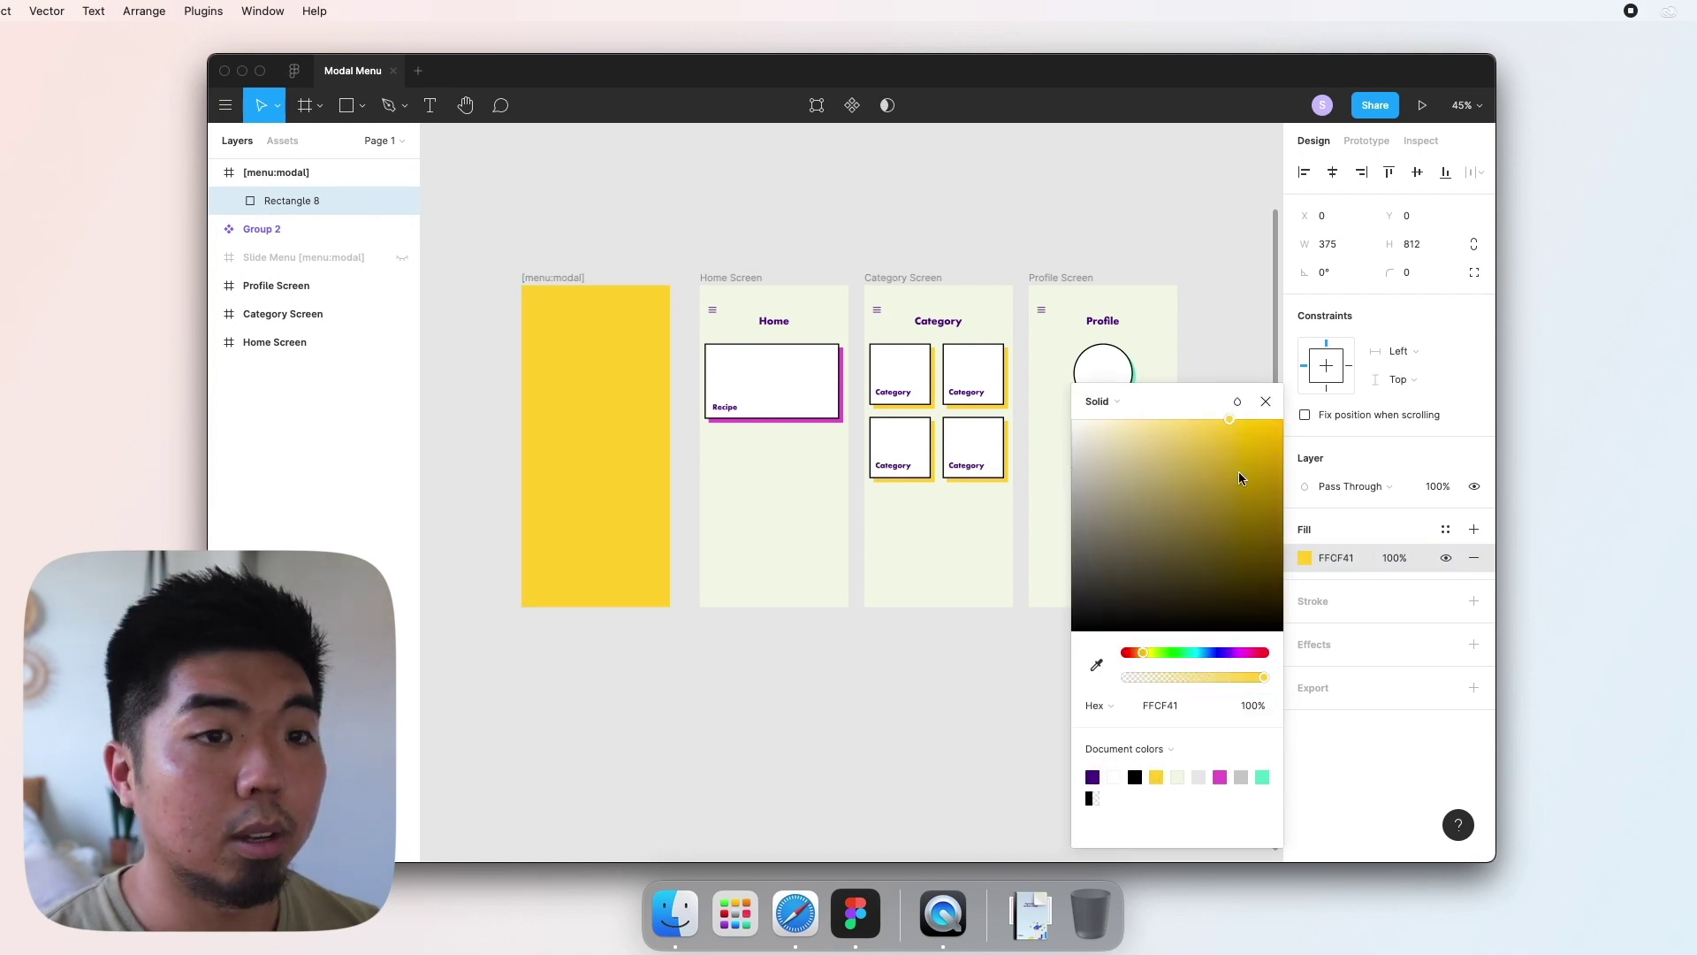
click(1266, 401)
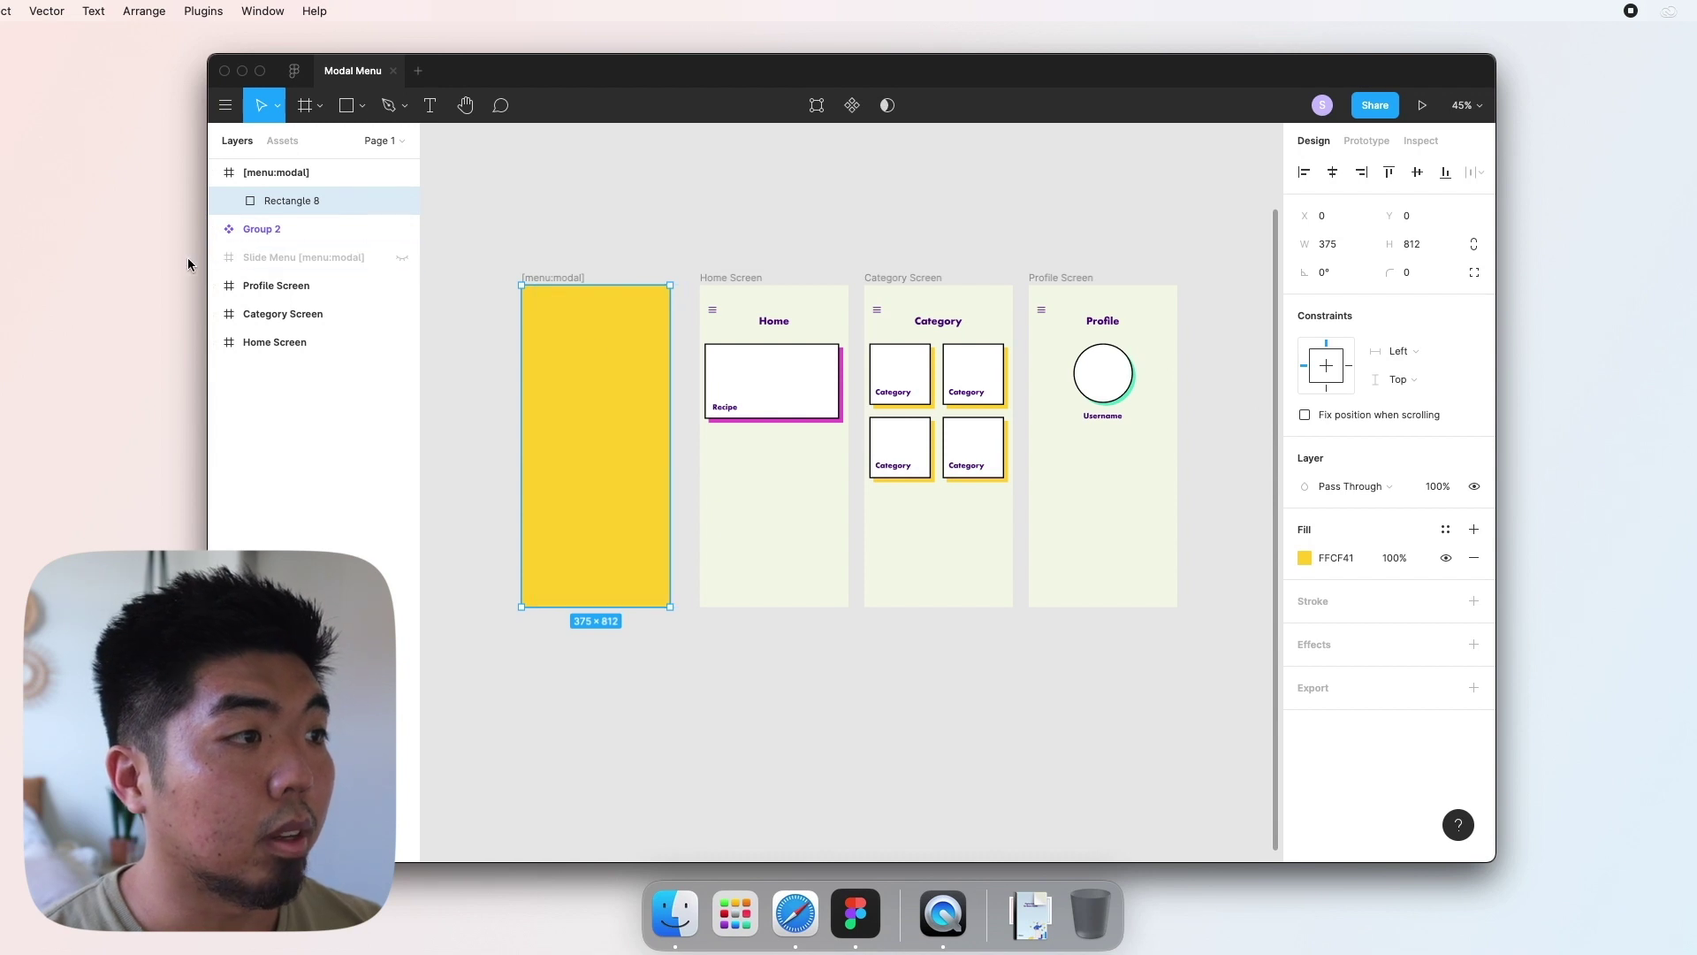
Step: Paste the Slide Menu's close icon, carrot and Home, Category, Profile items into [menu:modal]
click(215, 257)
click(318, 314)
shift+click(280, 449)
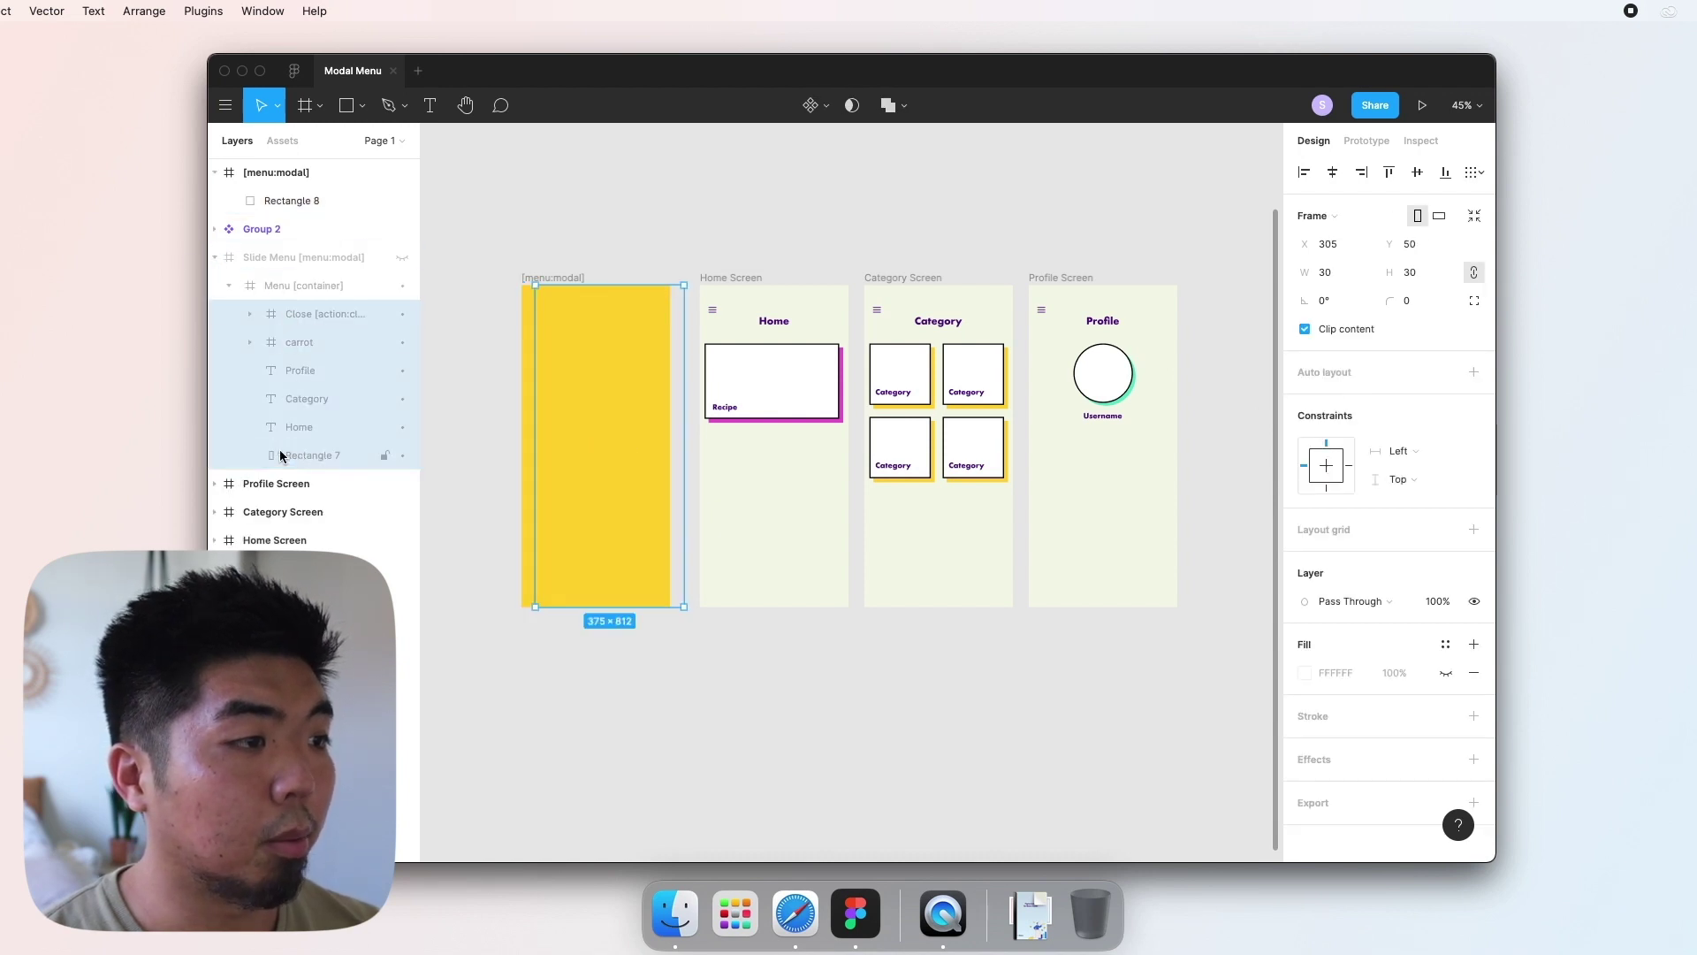
click(215, 257)
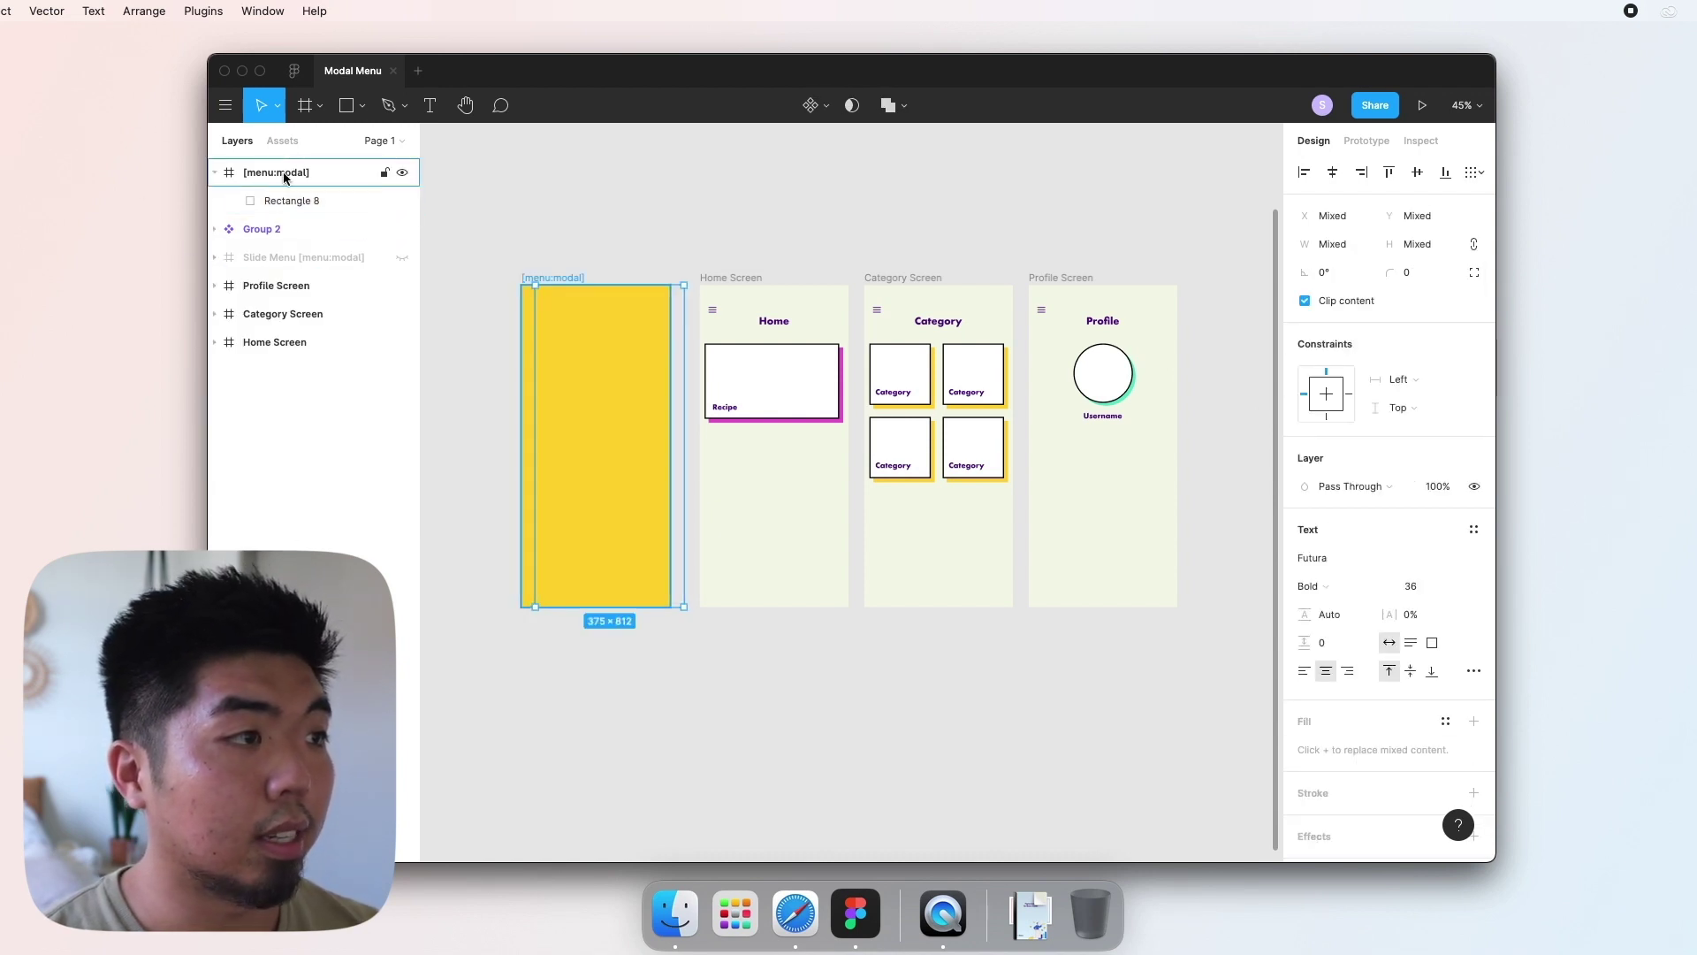
click(371, 201)
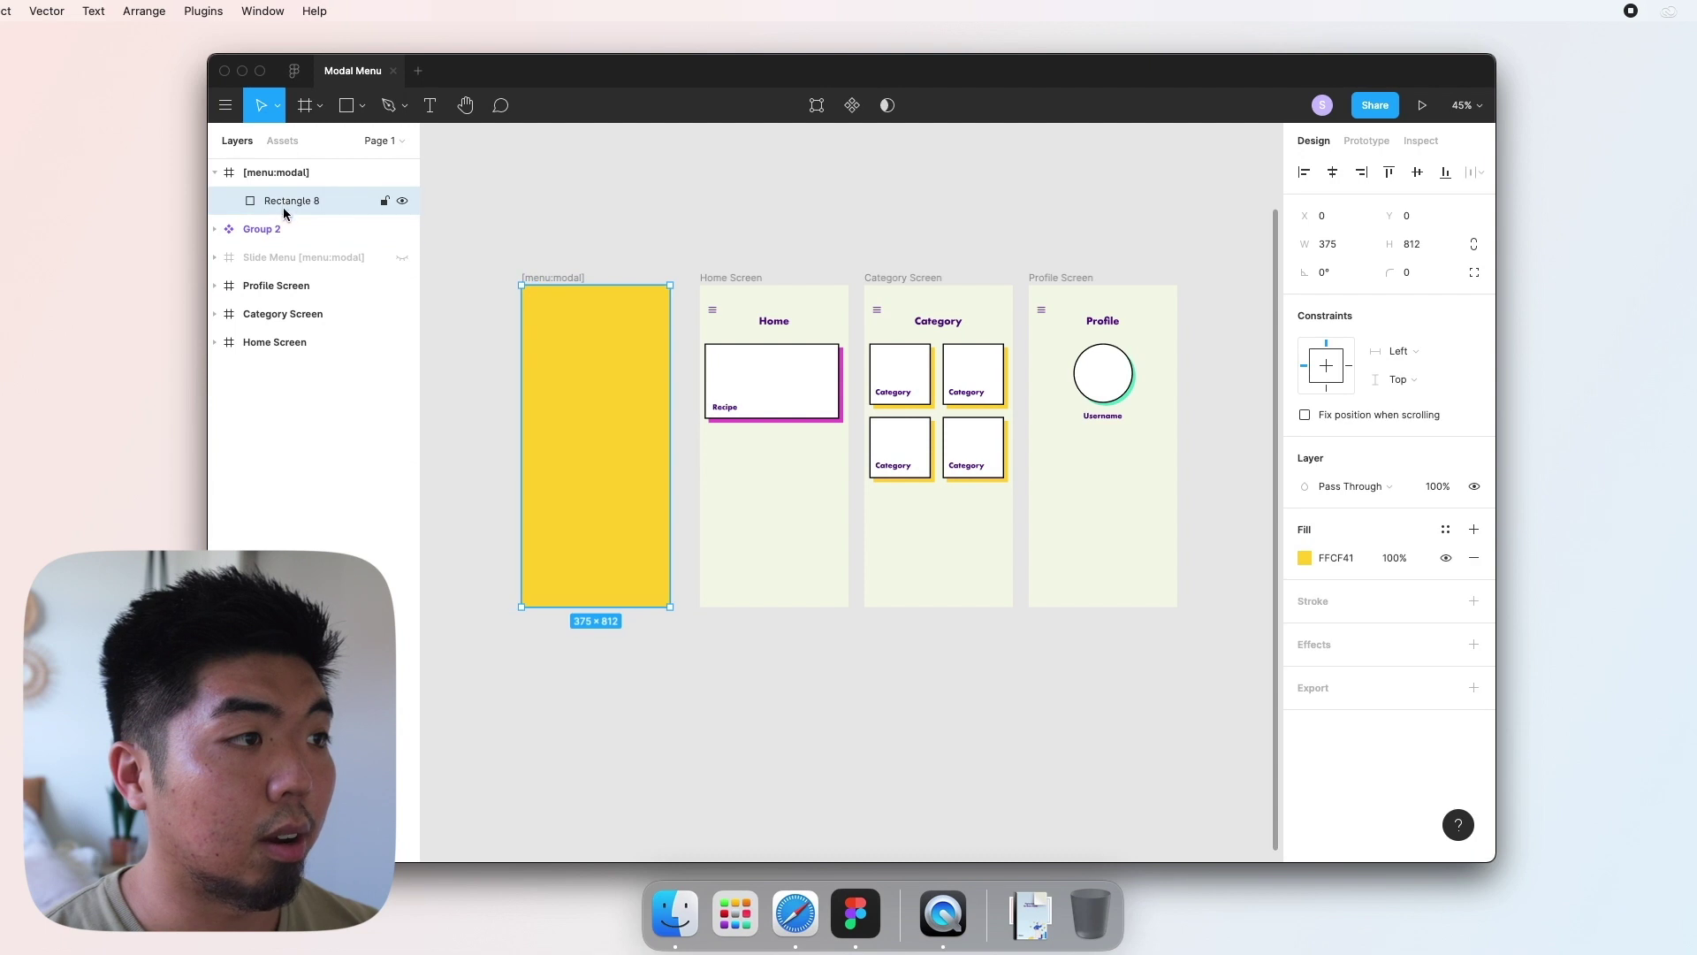
click(576, 279)
key(ctrl+v)
click(606, 233)
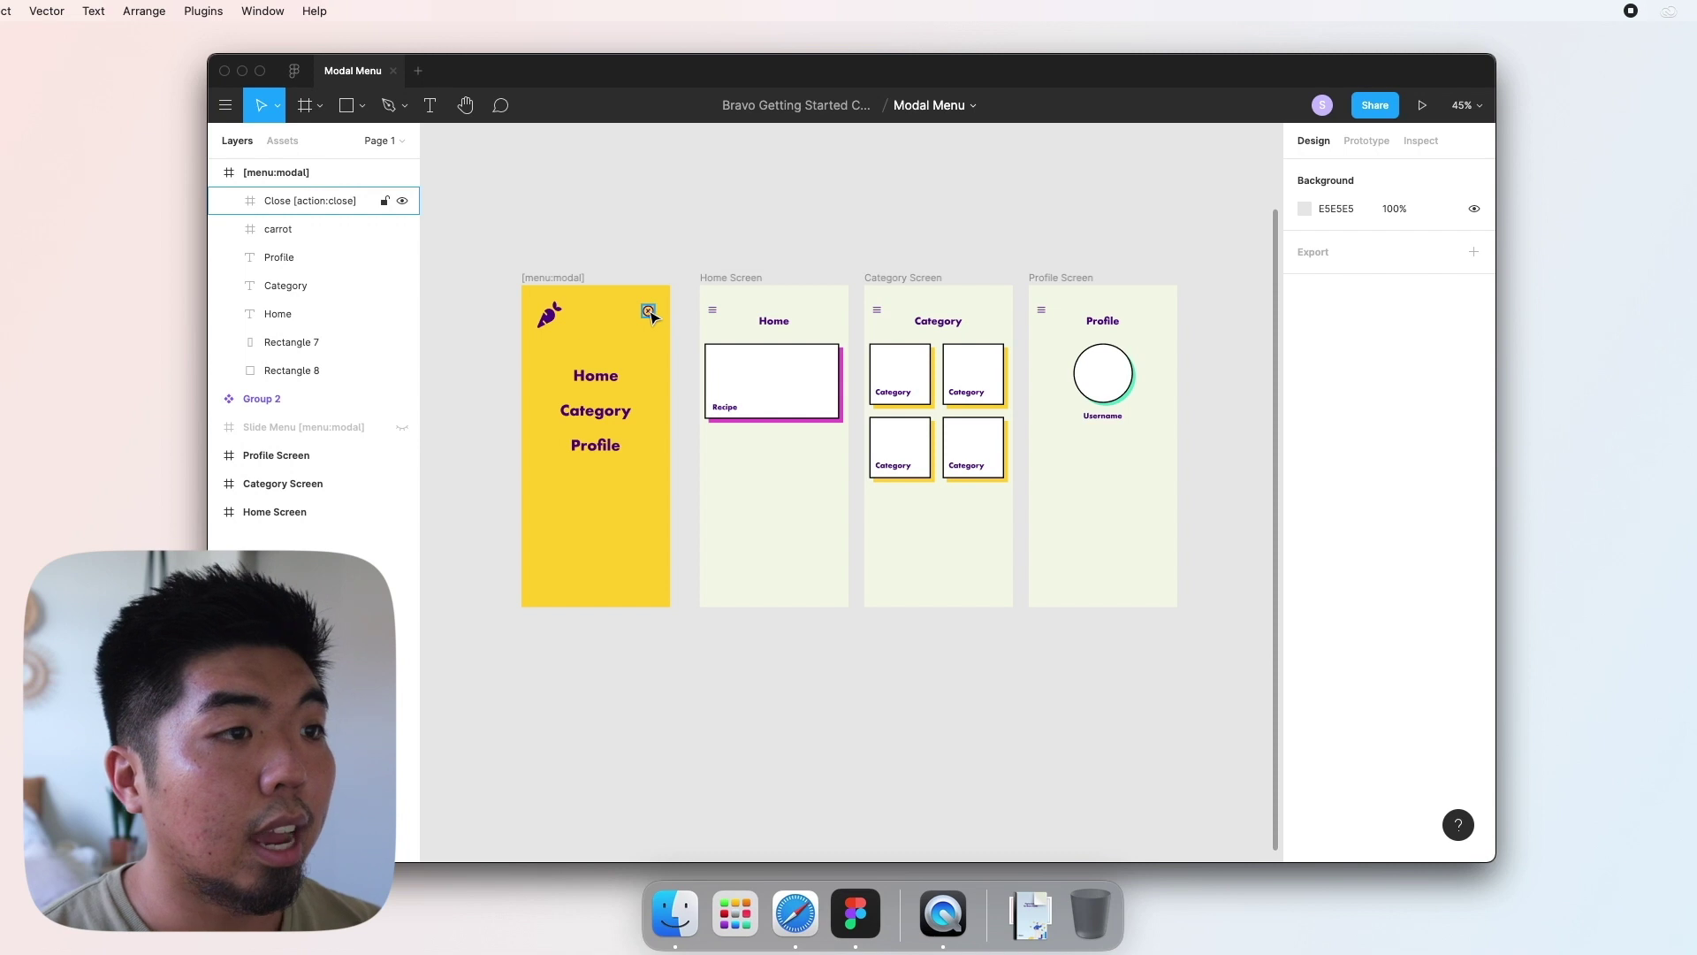
double_click(294, 202)
click(294, 202)
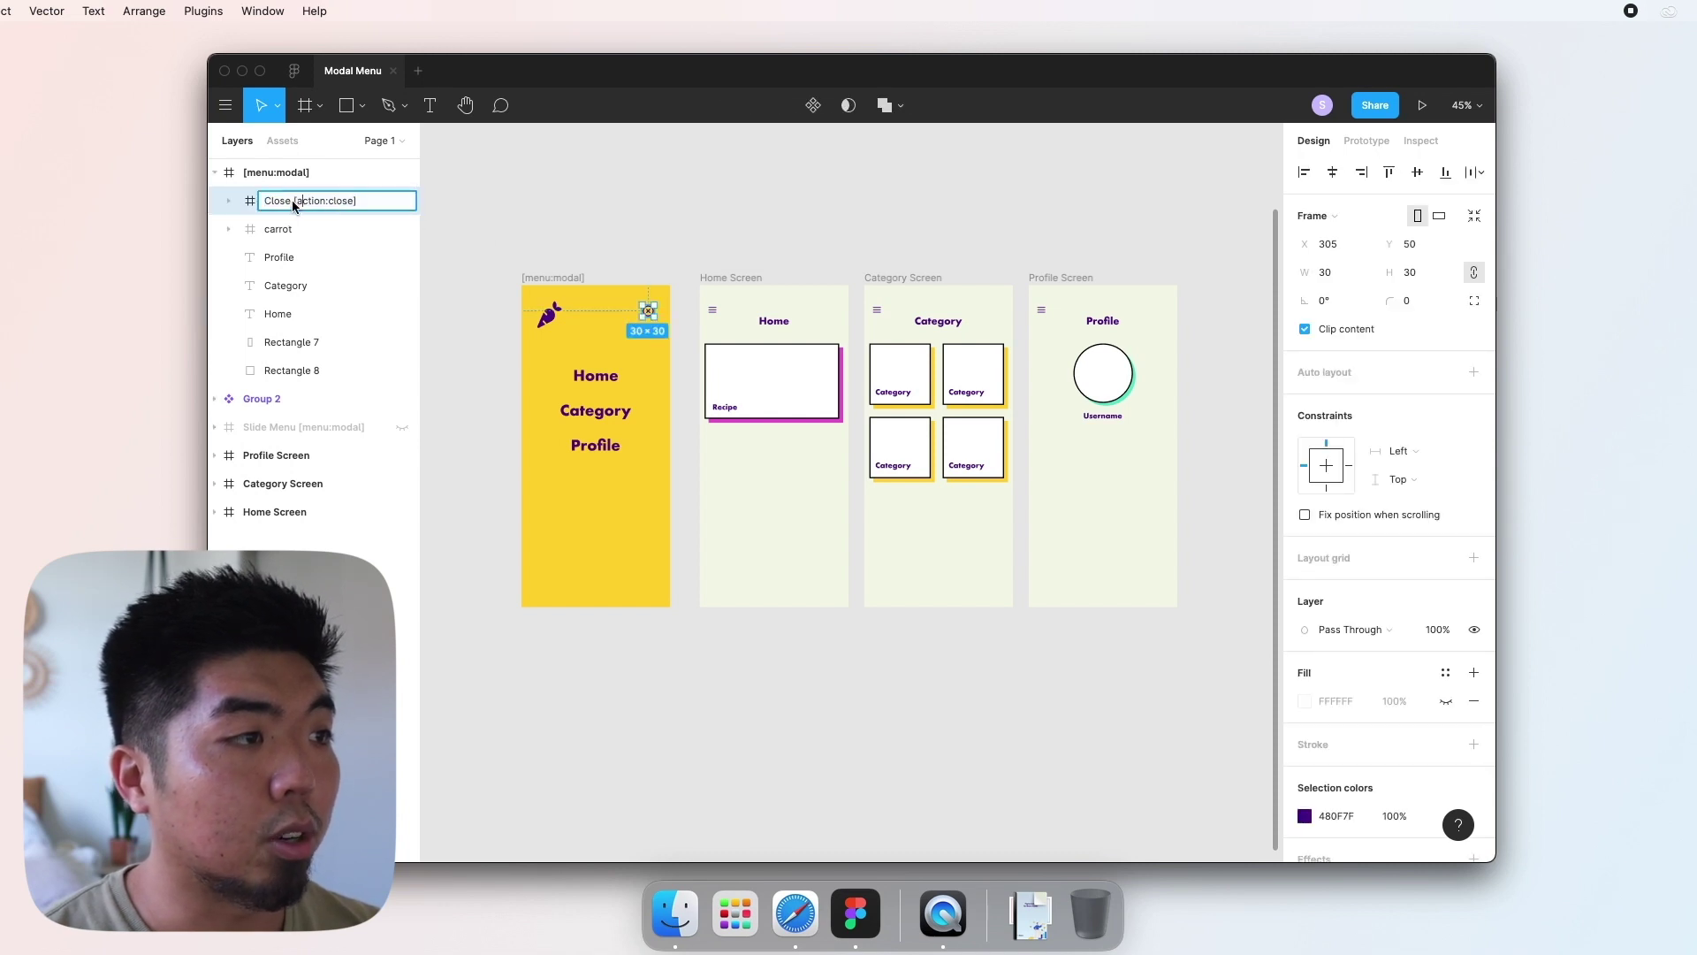
text([)
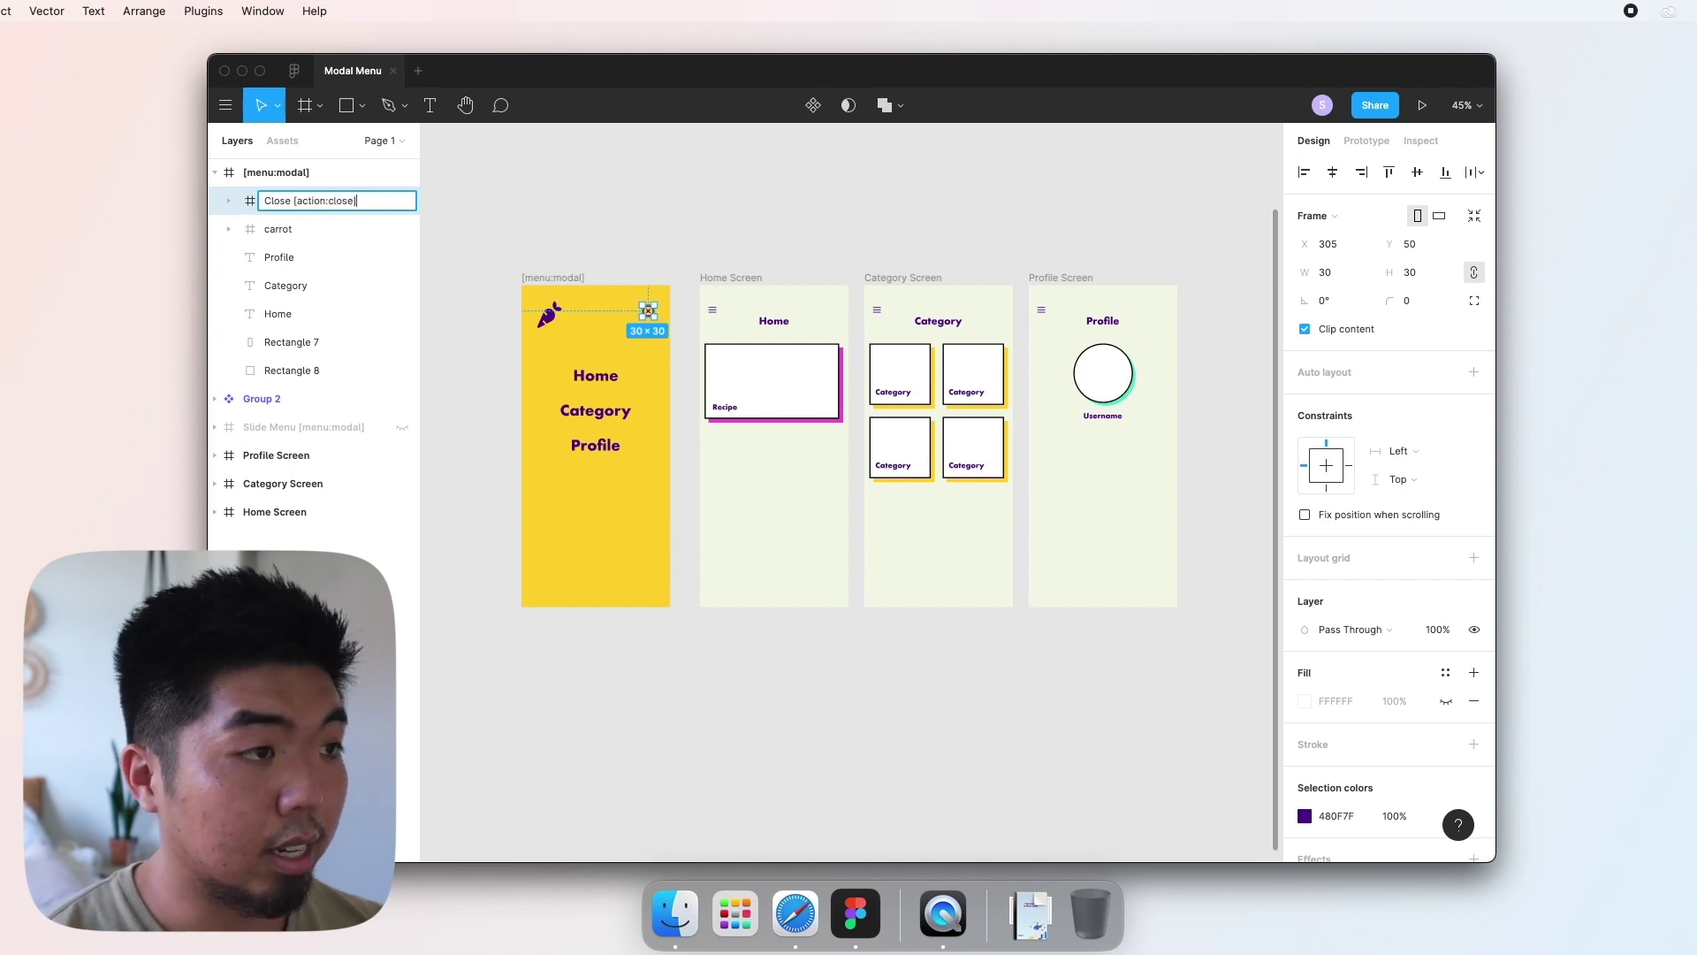
key(Return)
click(636, 234)
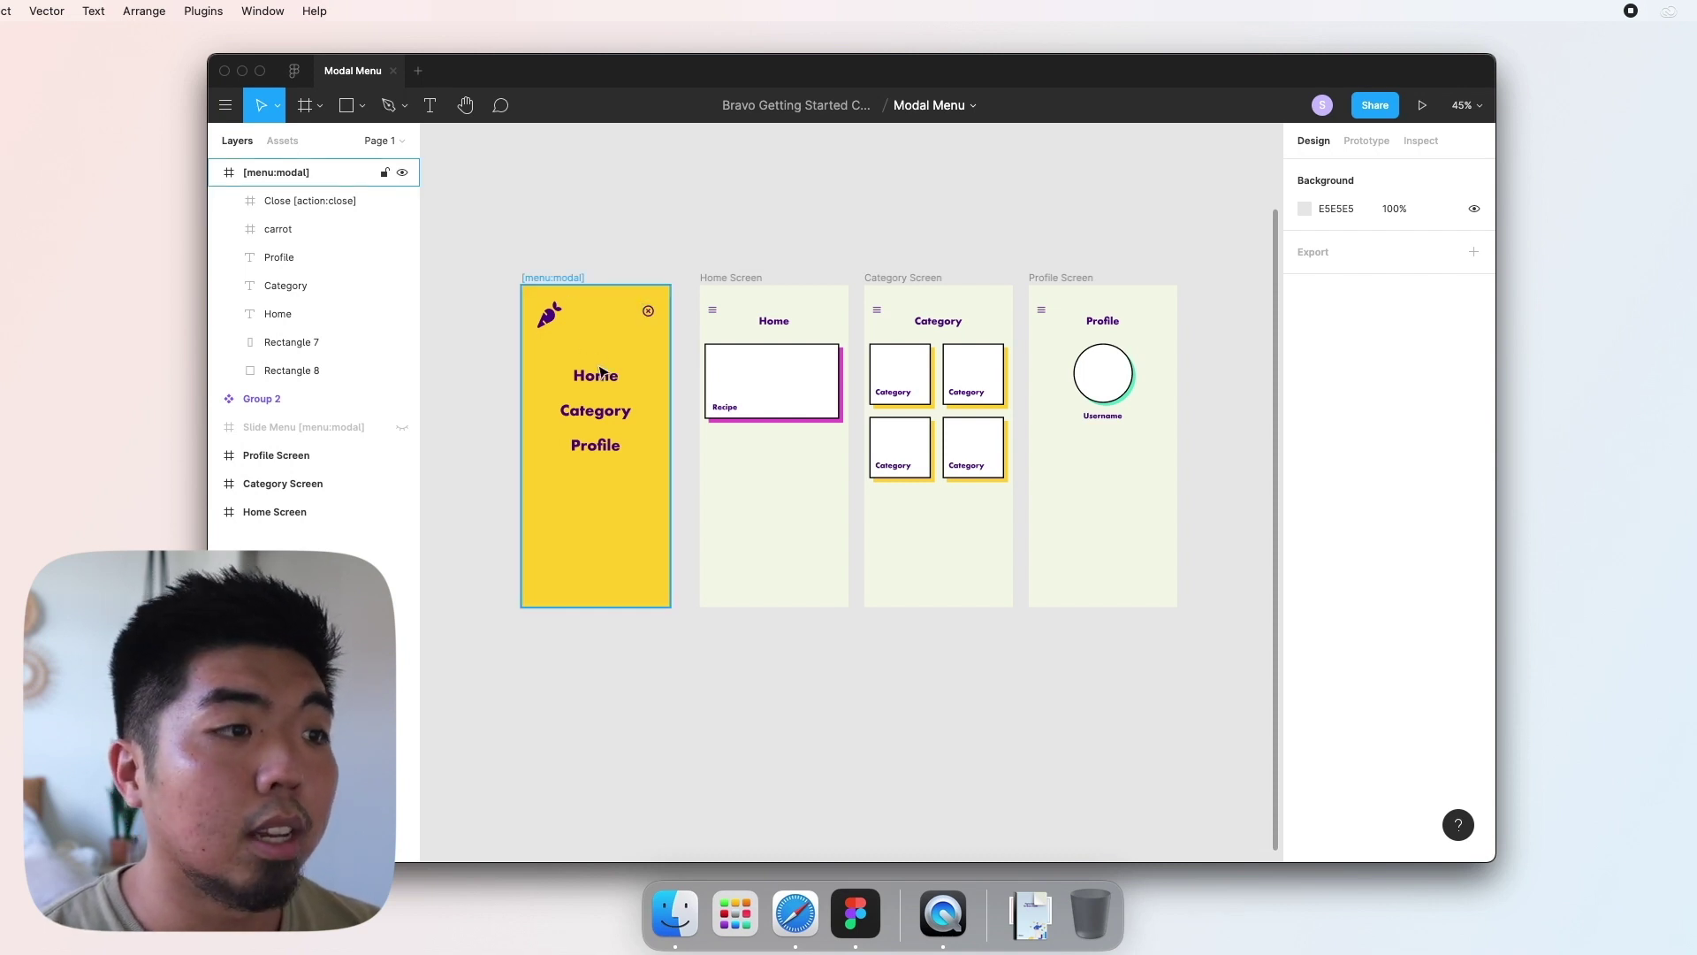
Step: In prototype mode, select the modal's Home label and move the flow-start marker aside
click(1367, 140)
click(610, 377)
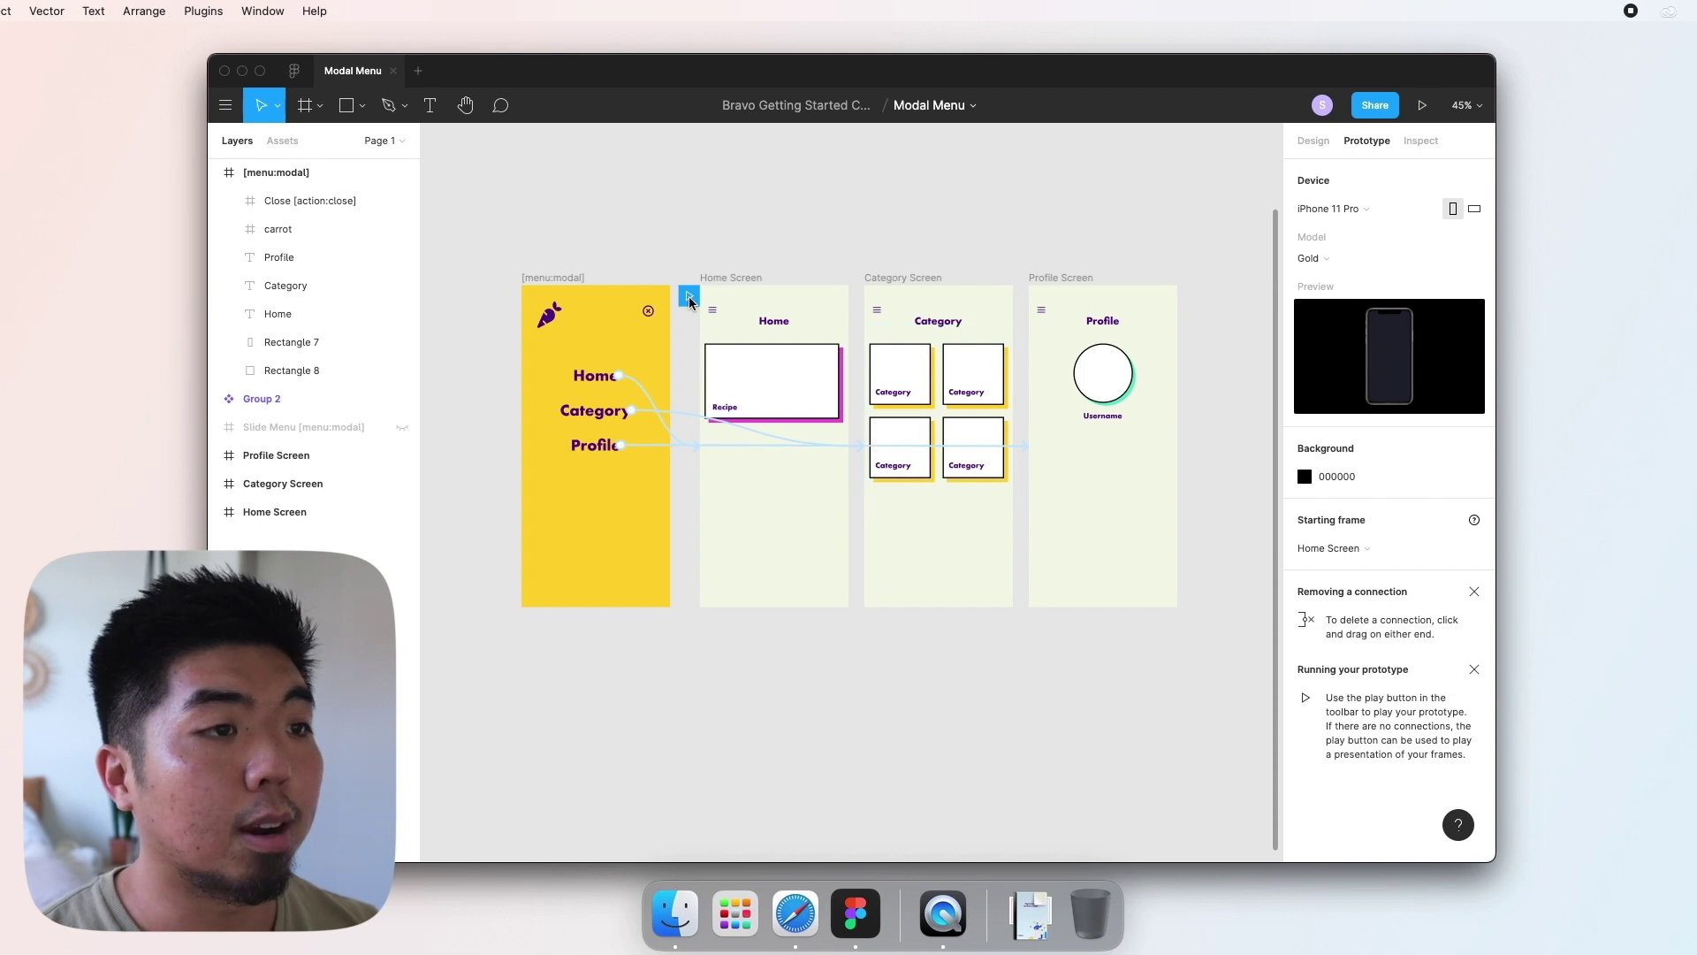
drag(674, 315, 691, 303)
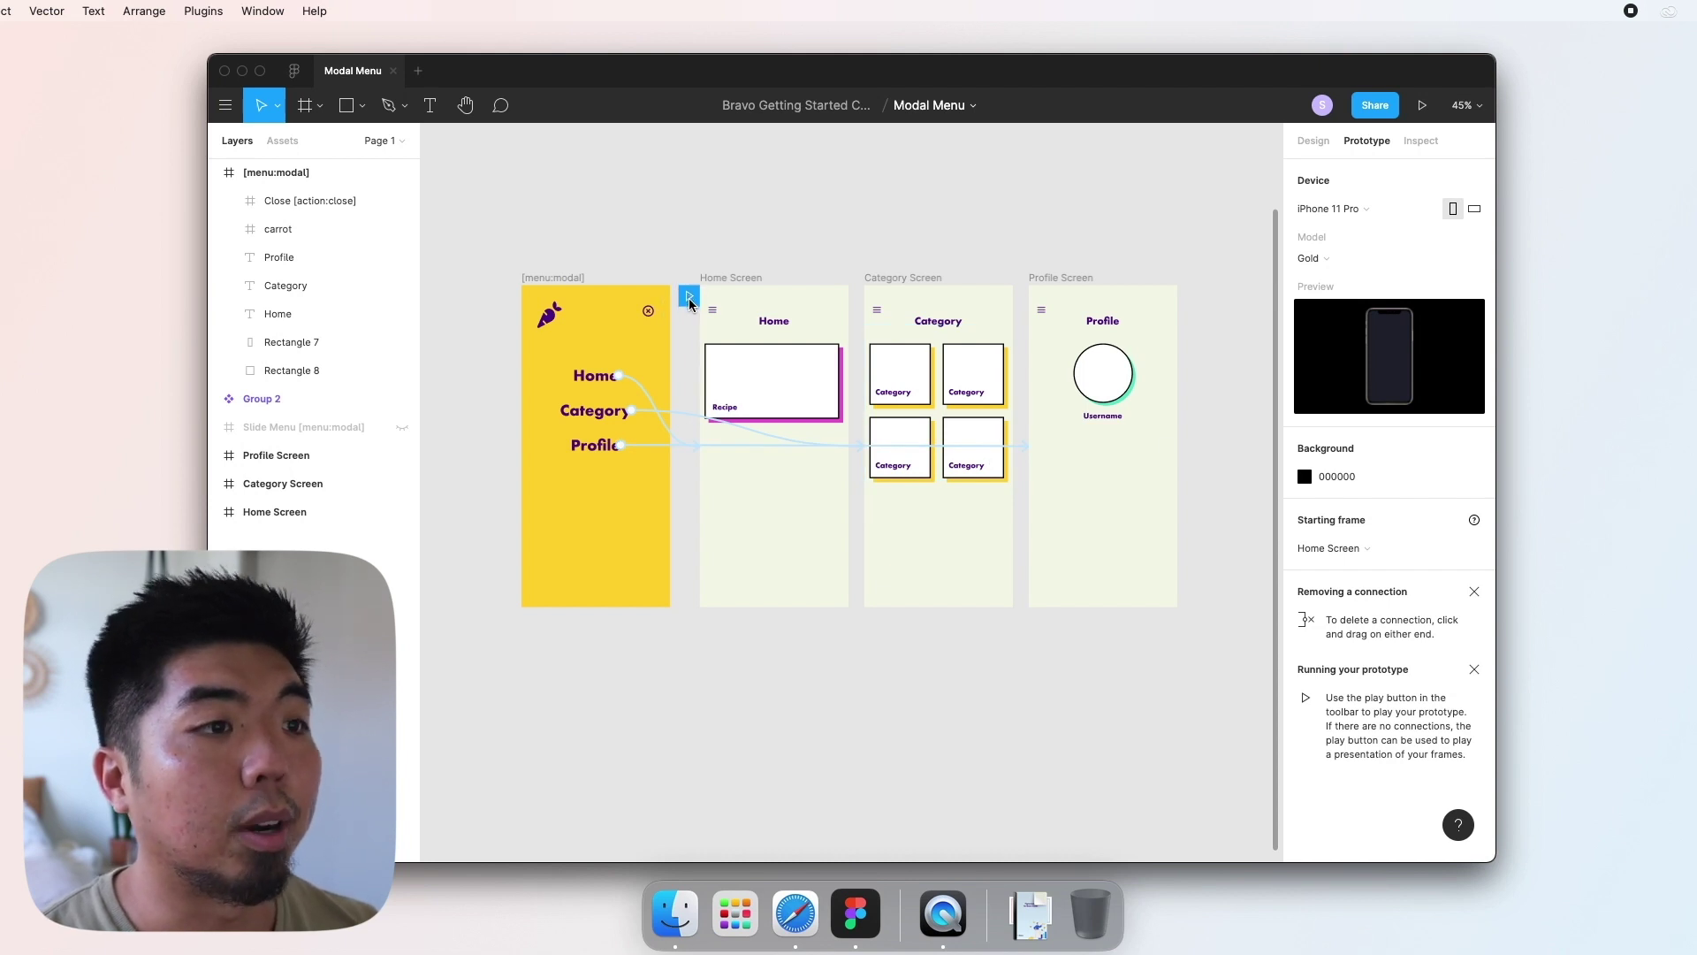